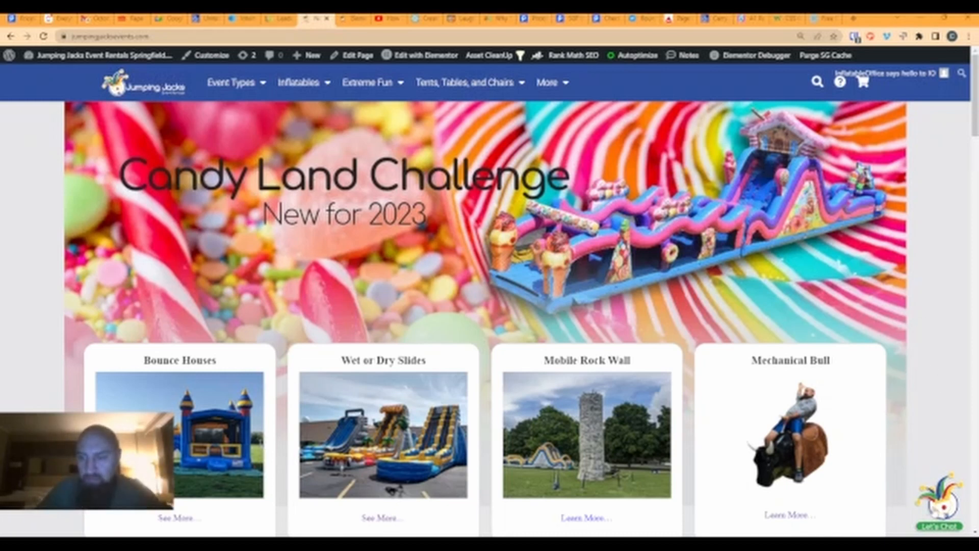
- Scroll the Jumping Jacks Events site and open the Have A Question? chat form
{"action": "scroll", "coordinate": [916, 430], "scroll_direction": "down", "scroll_amount": 2}
{"action": "scroll", "coordinate": [917, 430], "scroll_direction": "down", "scroll_amount": 8}
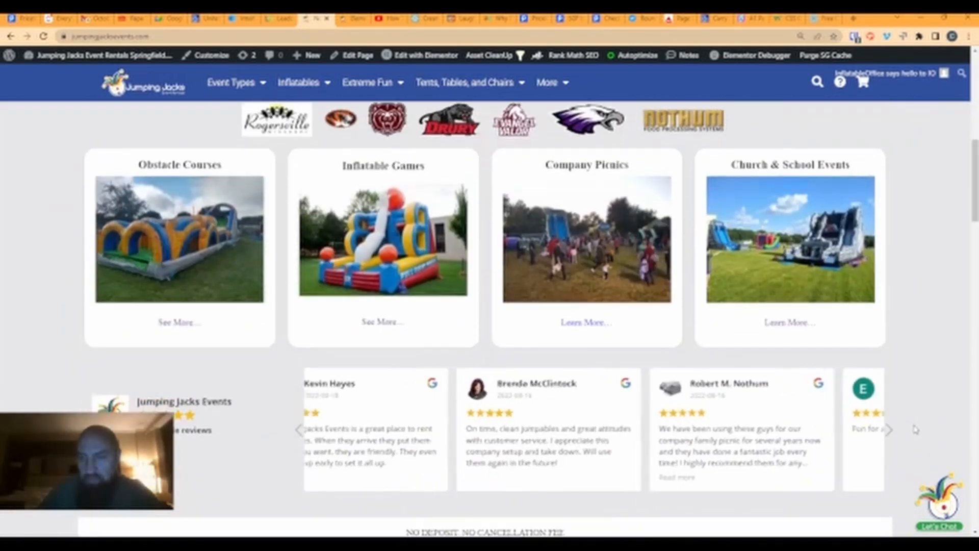
{"action": "scroll", "coordinate": [916, 430], "scroll_direction": "up", "scroll_amount": 8}
{"action": "left_click", "coordinate": [948, 510]}
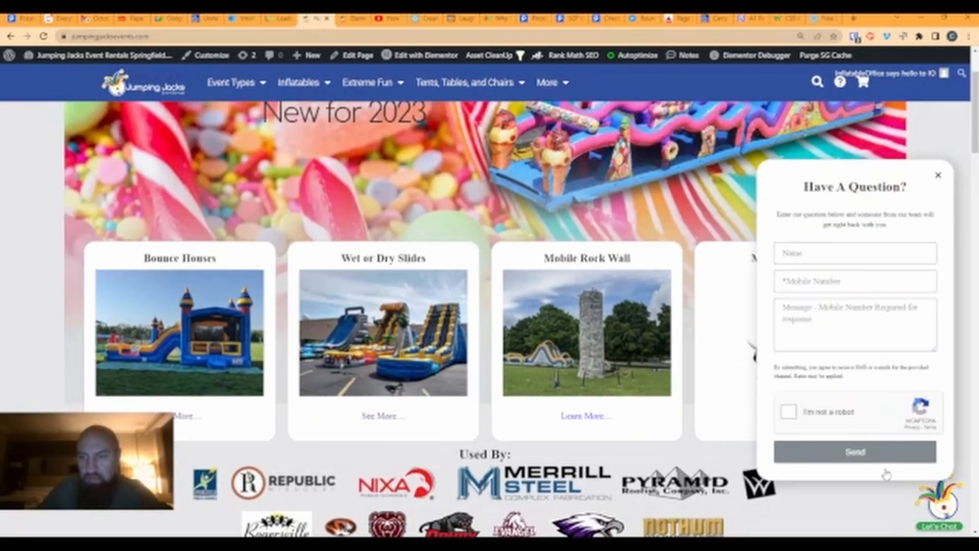
- Fill in the visitor's name and mobile number, with the message 'Test'
{"action": "left_click", "coordinate": [806, 252]}
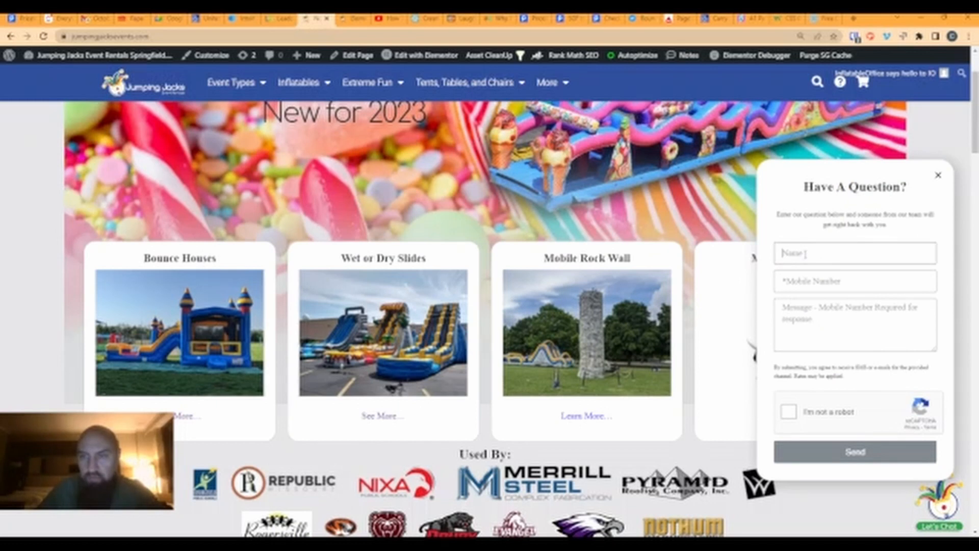
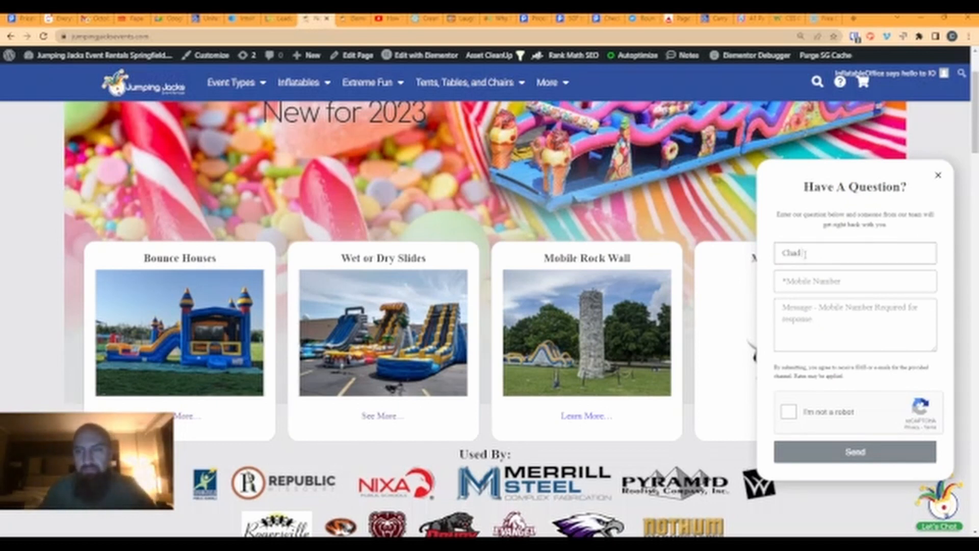
{"action": "key", "text": "Tab"}
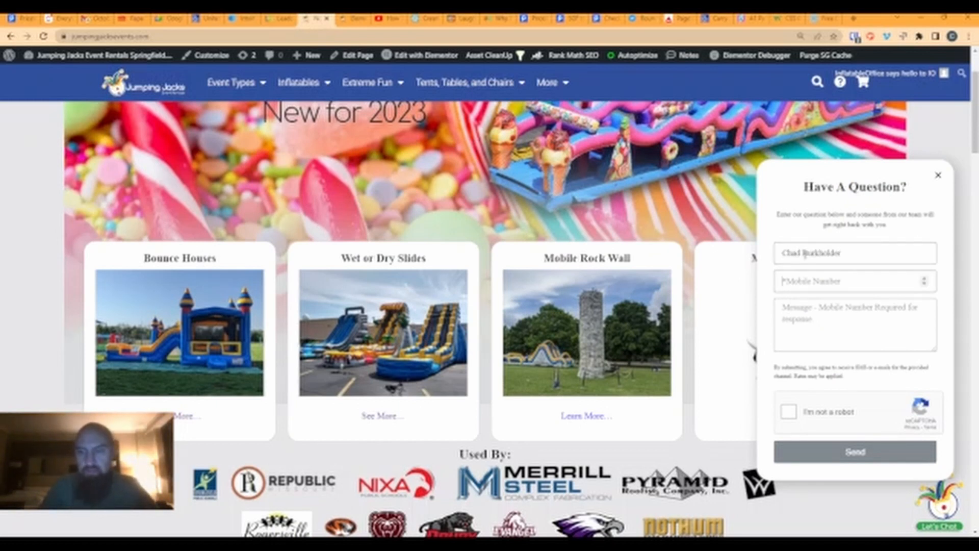
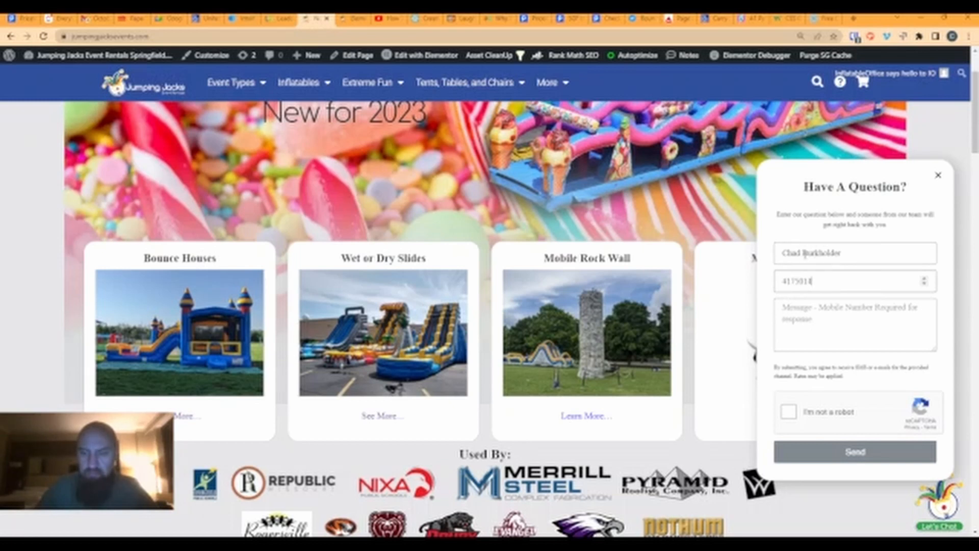
{"action": "key", "text": "Tab"}
{"action": "type", "text": "Test"}
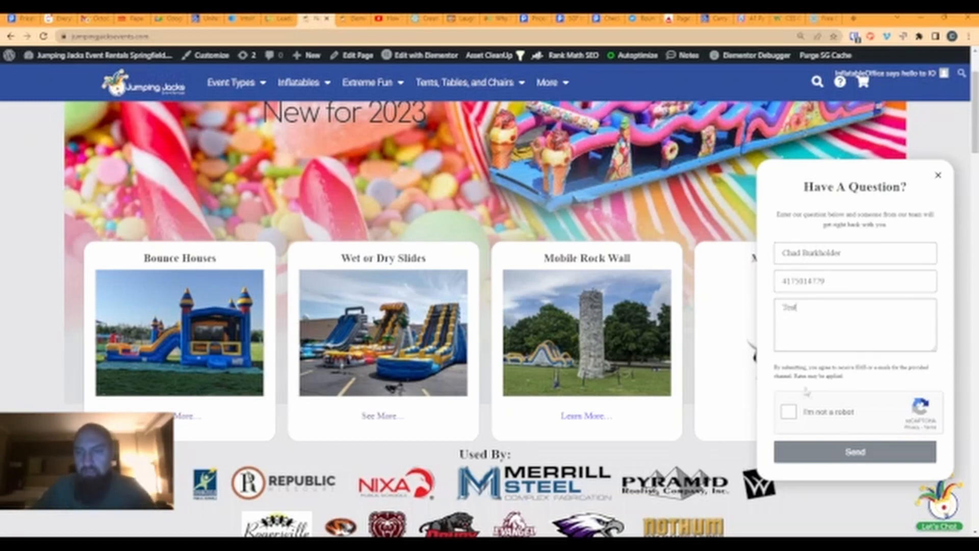
- Pass the reCAPTCHA, send the test message, and switch to the leads list
{"action": "left_click", "coordinate": [789, 410]}
{"action": "left_click", "coordinate": [847, 457]}
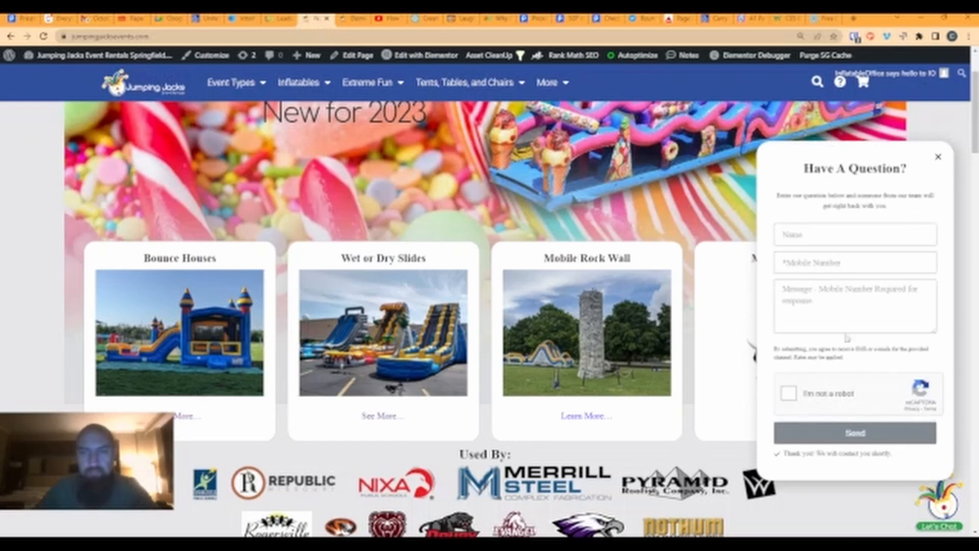
{"action": "left_click", "coordinate": [276, 21]}
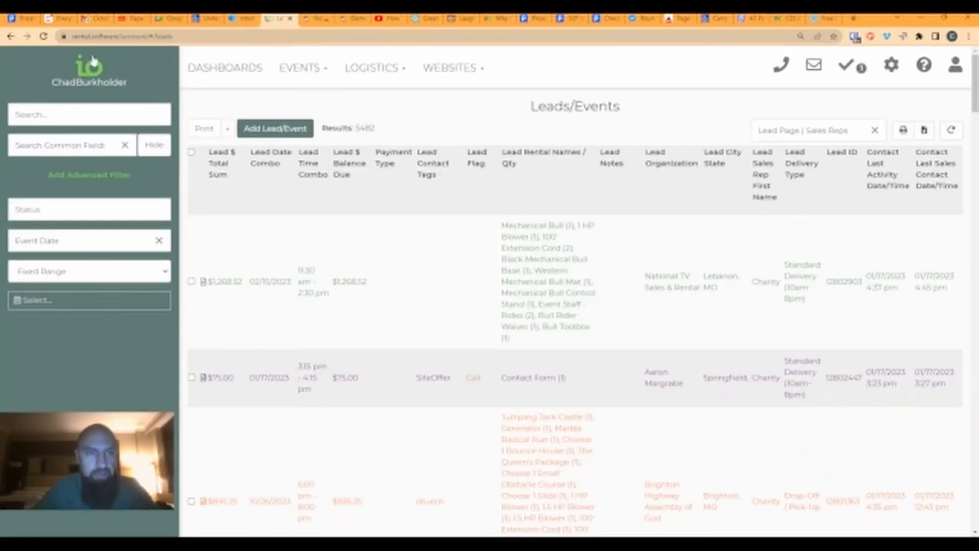
- Reload Leads/Events to show the new 'Test' Chat-Form lead, then return to the website
{"action": "left_click", "coordinate": [44, 37]}
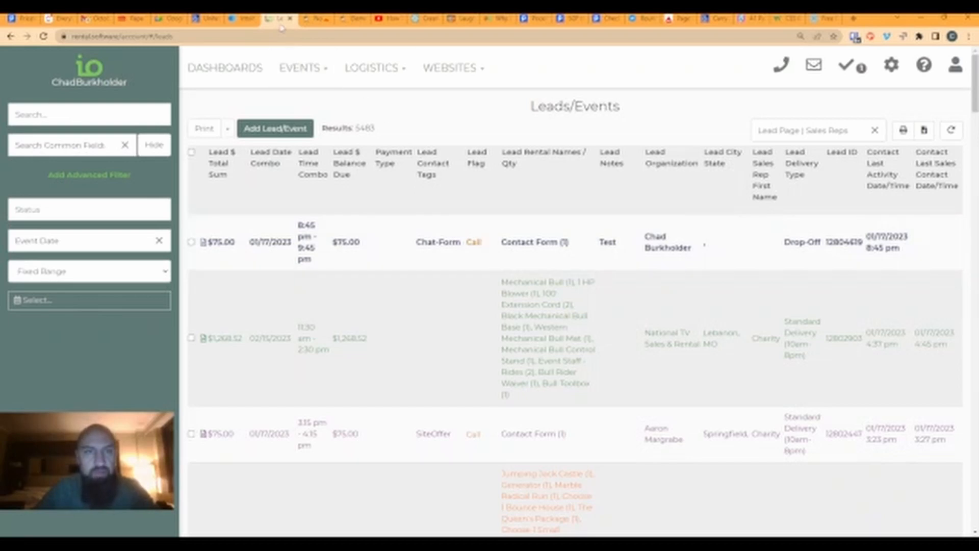
{"action": "left_click", "coordinate": [312, 19]}
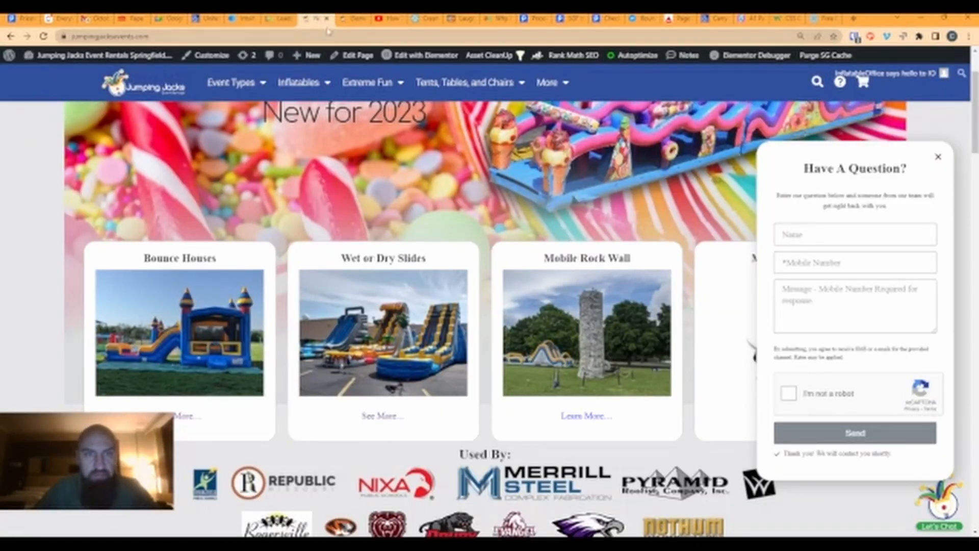
- Preview the birthday-party landing page full-width in Elementor, scrolling through it, then restore the panel
{"action": "left_click", "coordinate": [351, 18]}
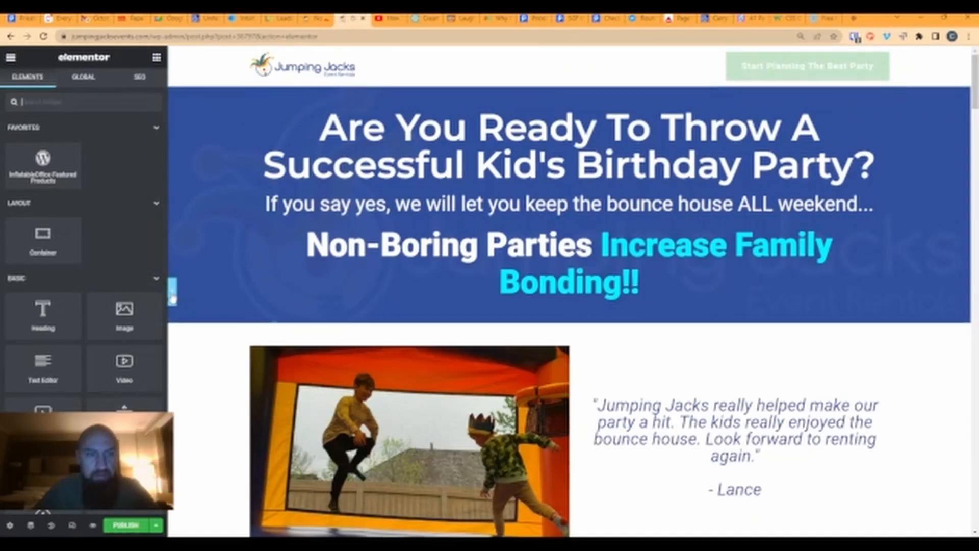
{"action": "left_click", "coordinate": [172, 294]}
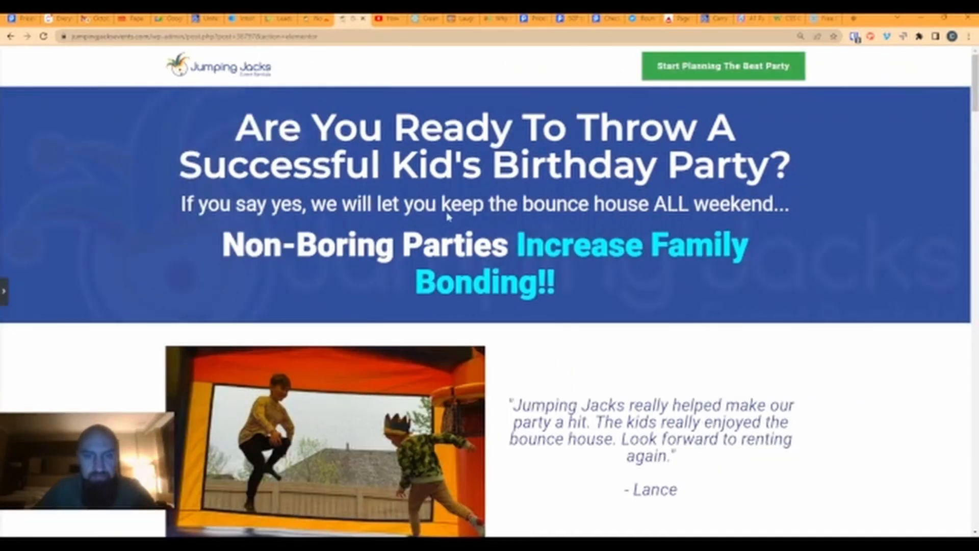
{"action": "scroll", "coordinate": [448, 212], "scroll_direction": "down", "scroll_amount": 8}
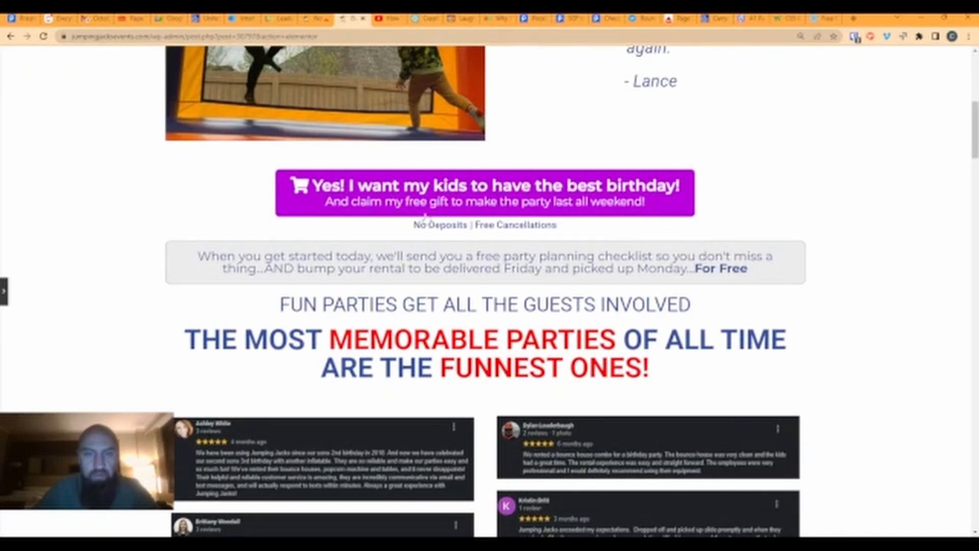
{"action": "scroll", "coordinate": [508, 200], "scroll_direction": "down", "scroll_amount": 2}
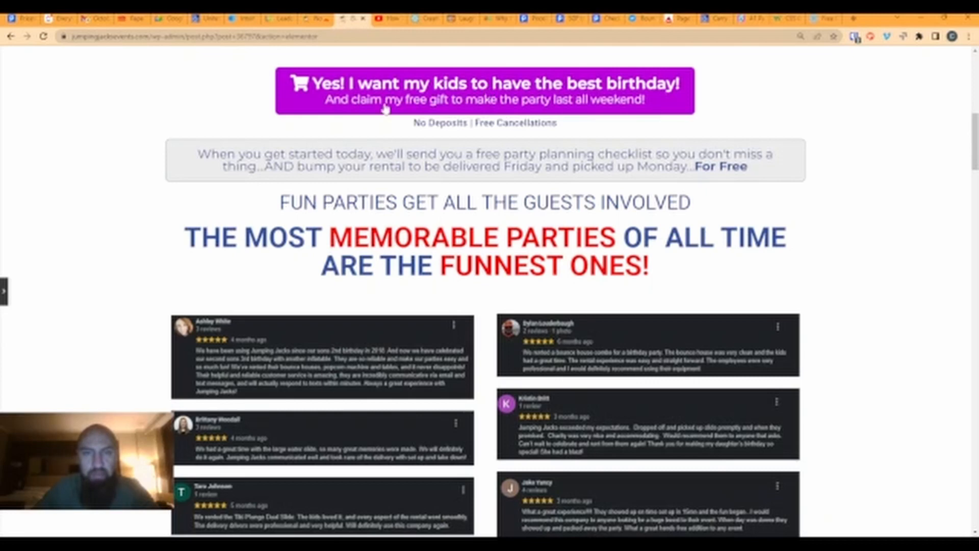
{"action": "scroll", "coordinate": [448, 251], "scroll_direction": "up", "scroll_amount": 6}
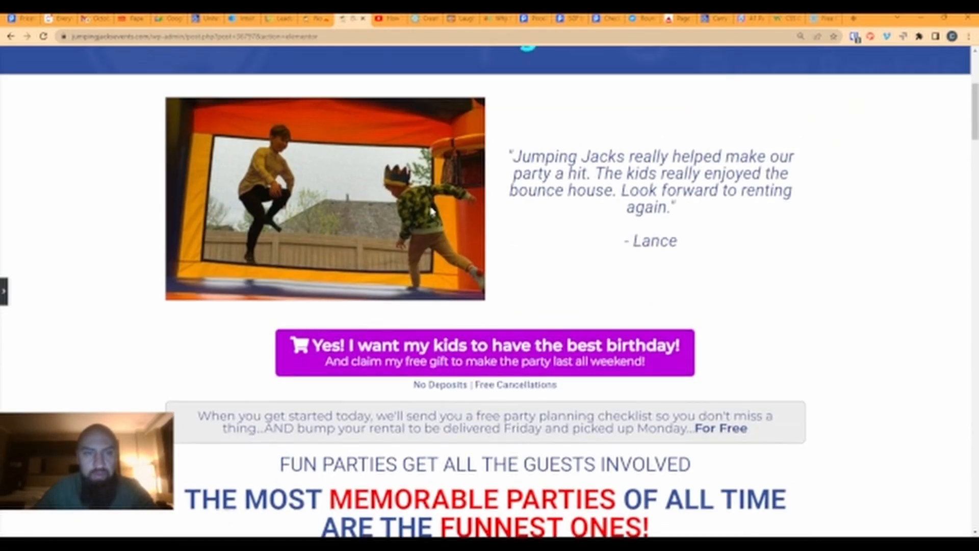
{"action": "scroll", "coordinate": [422, 220], "scroll_direction": "up", "scroll_amount": 4}
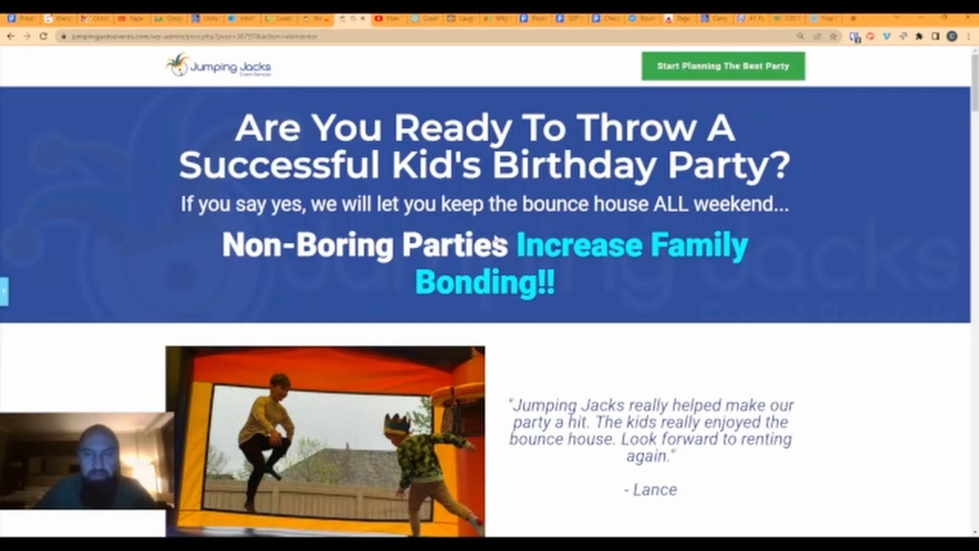
{"action": "left_click", "coordinate": [5, 291]}
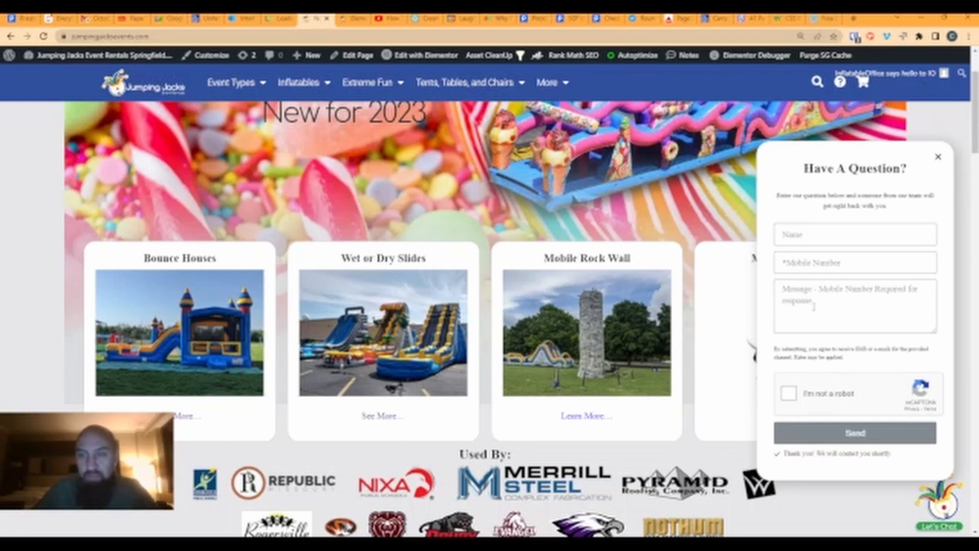
- From the WordPress dashboard, go to Templates > Popups and start a new template
{"action": "left_click", "coordinate": [327, 19]}
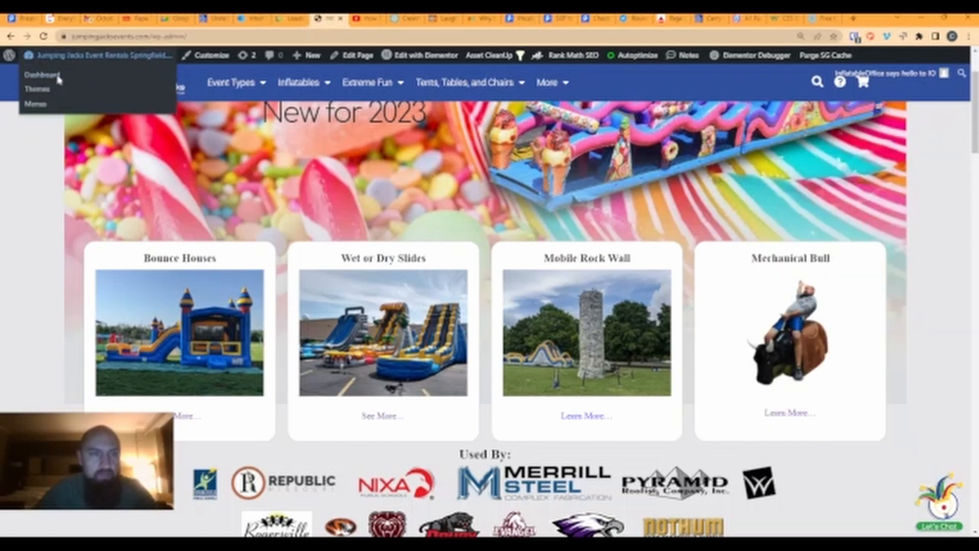
{"action": "left_click", "coordinate": [56, 77]}
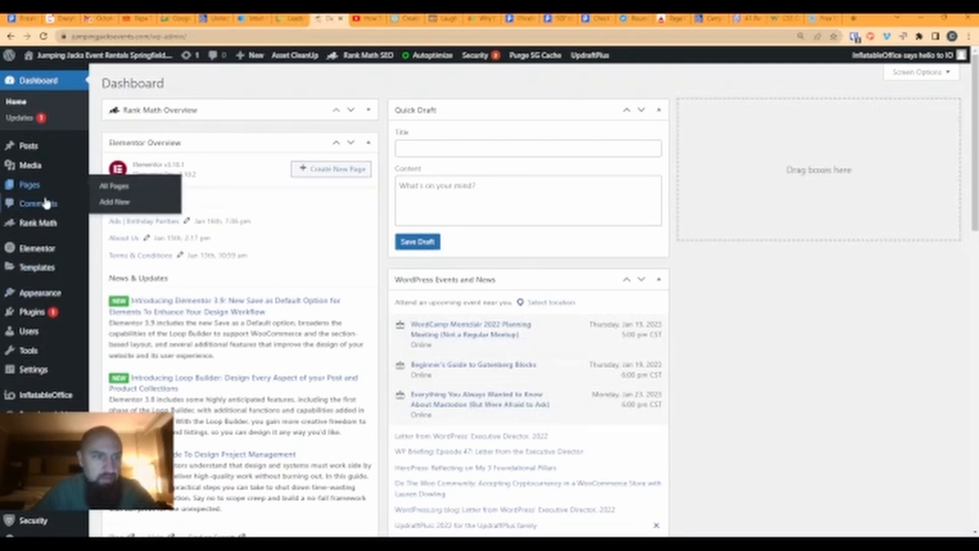
{"action": "mouse_move", "coordinate": [36, 272]}
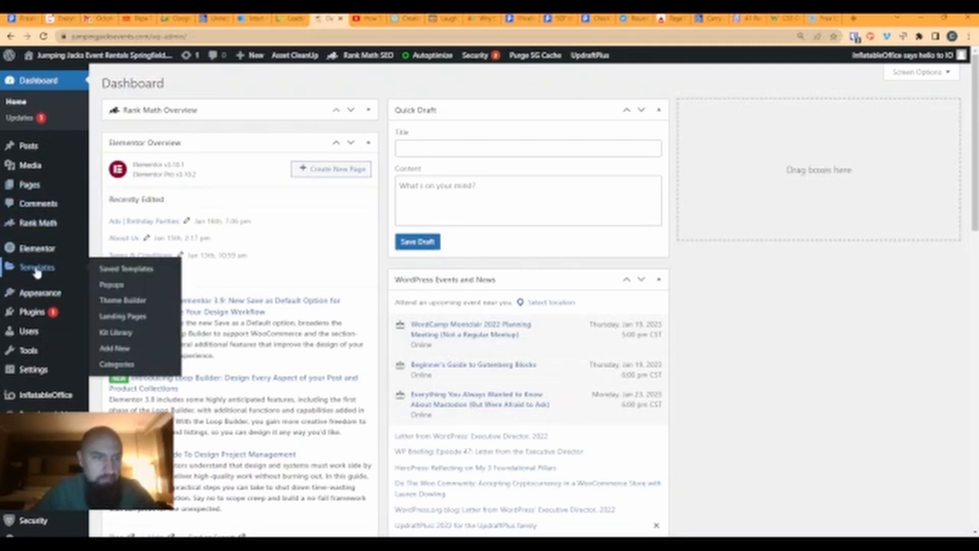
{"action": "left_click", "coordinate": [111, 287]}
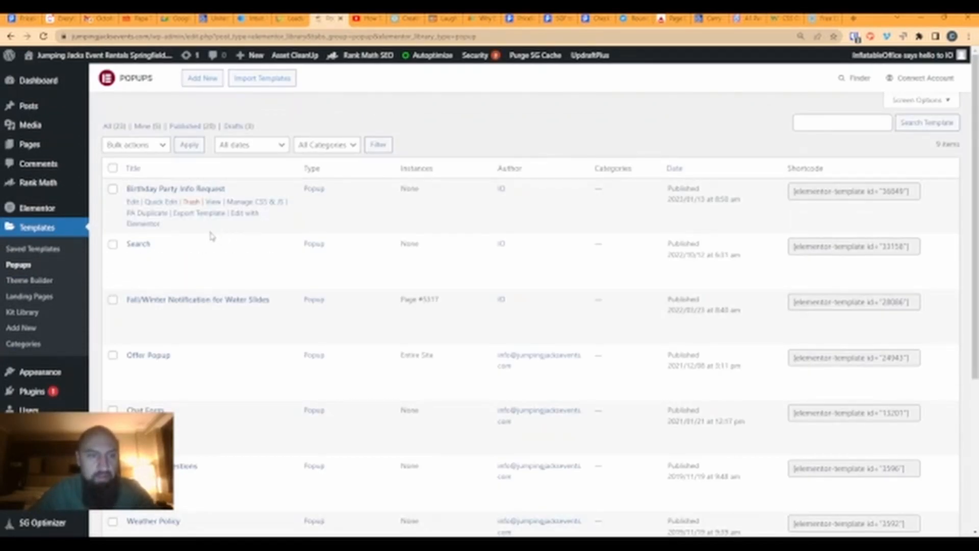
{"action": "left_click", "coordinate": [199, 79]}
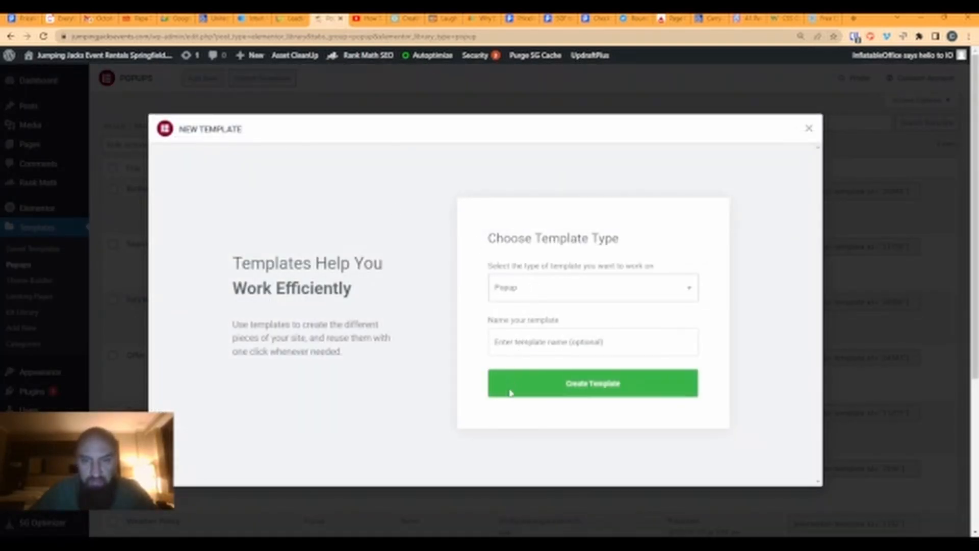
- Create a Section-type template named 'Generic Form' and open it in Elementor
{"action": "left_click", "coordinate": [493, 351]}
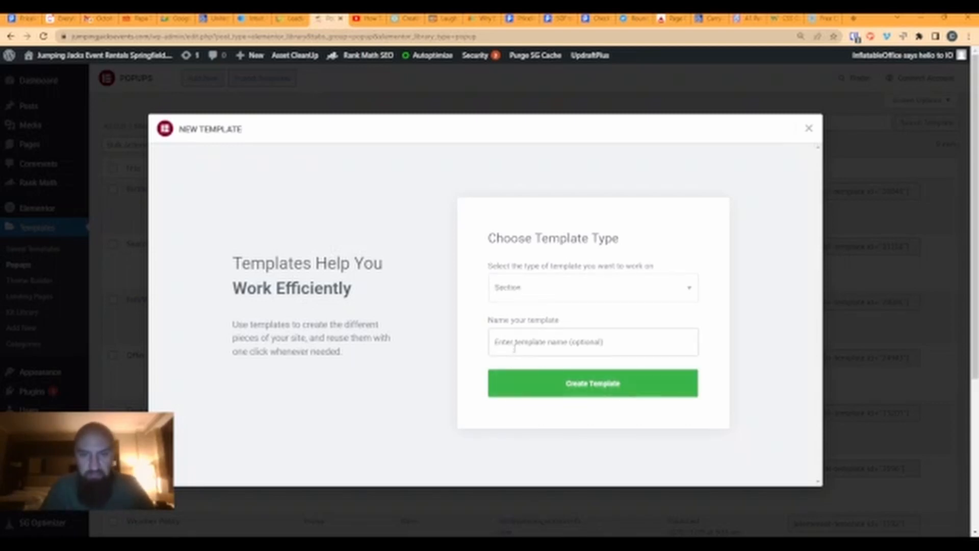
{"action": "left_click", "coordinate": [514, 348]}
{"action": "type", "text": "Form"}
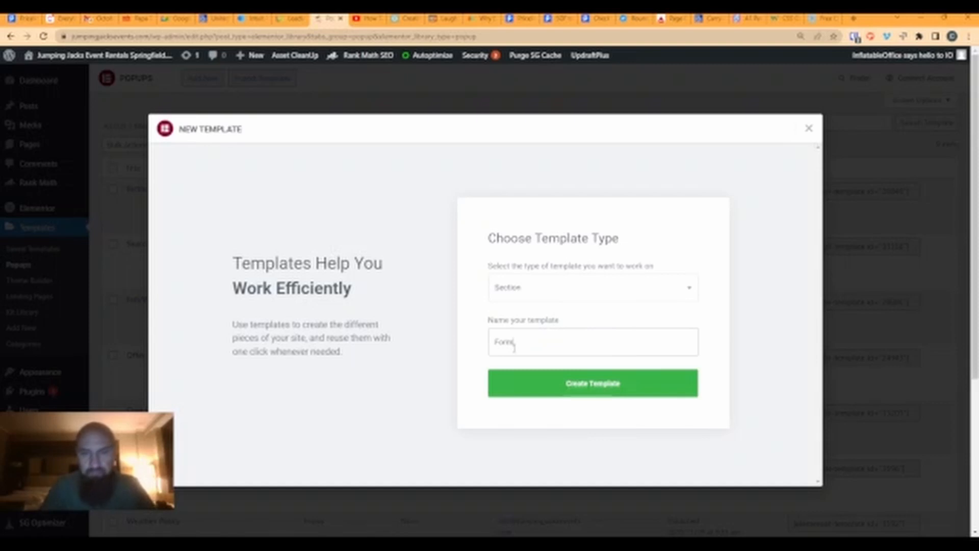
{"action": "key", "text": "BackSpace"}
{"action": "key", "text": "BackSpace"}
{"action": "key", "text": "BackSpace"}
{"action": "type", "text": "Generic"}
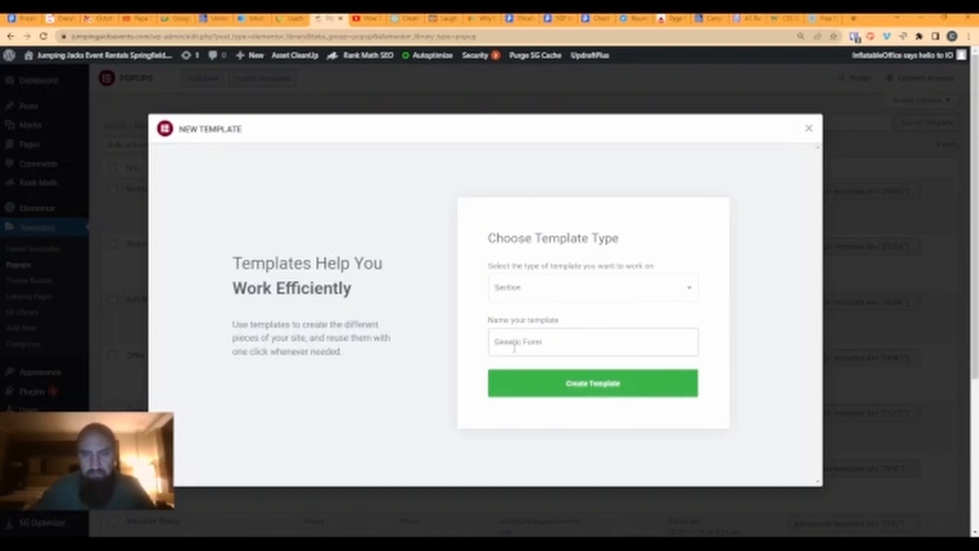
{"action": "left_click", "coordinate": [556, 387]}
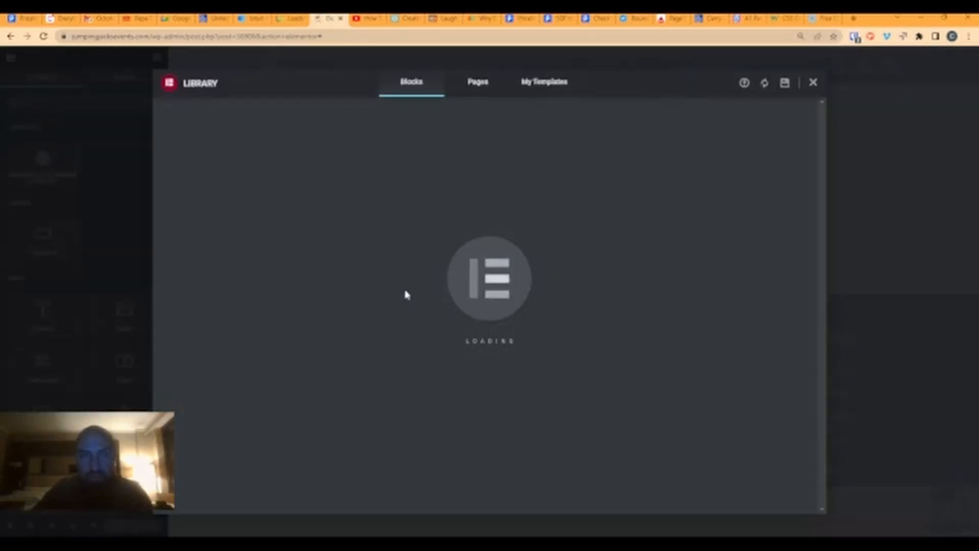
- Close the template library and add a single-column container to the empty page
{"action": "left_click", "coordinate": [813, 82]}
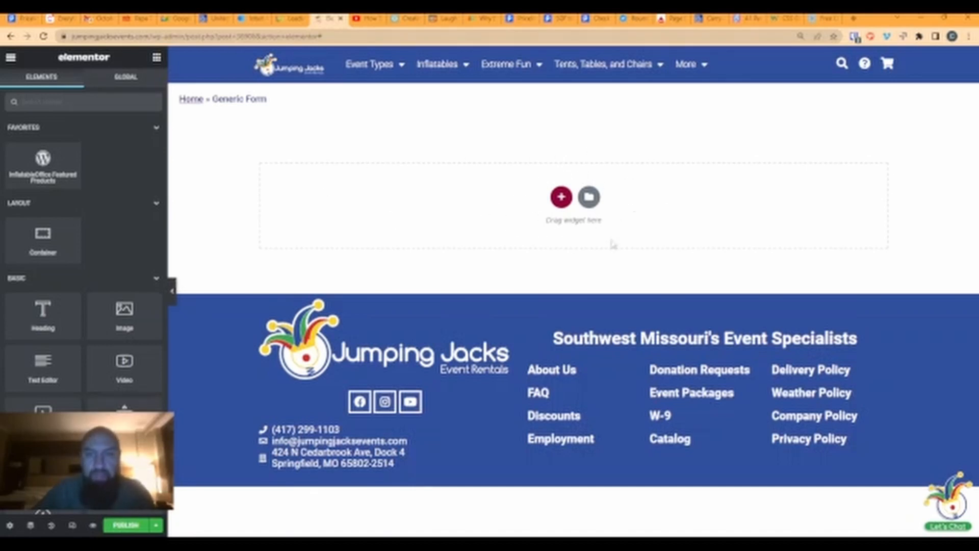
{"action": "left_click", "coordinate": [561, 197]}
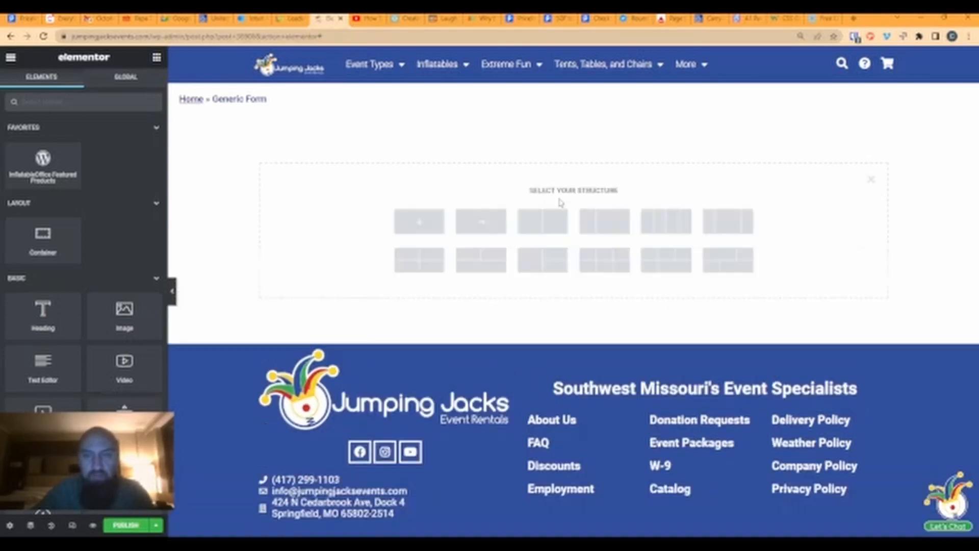
{"action": "left_click", "coordinate": [417, 228]}
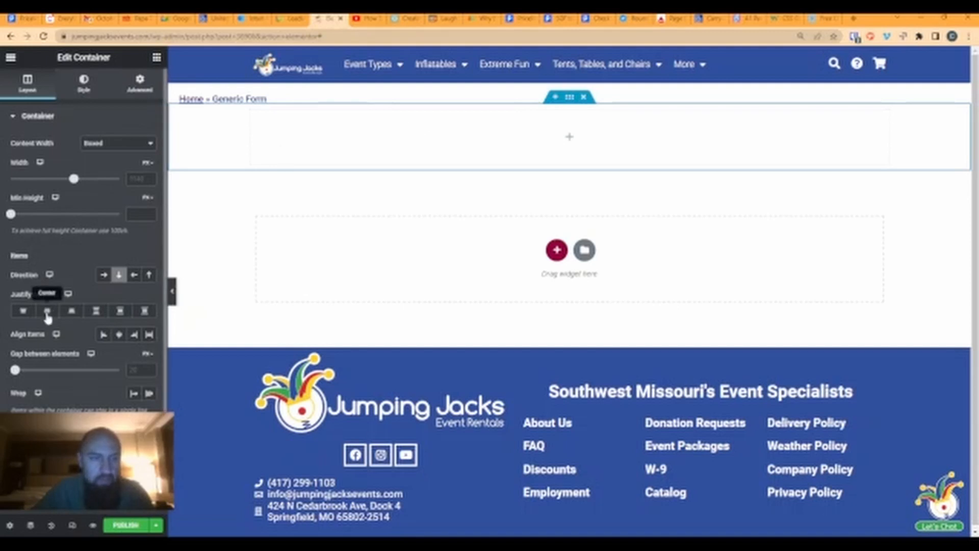
- Set the container's Align Items to Center and Justify Content to Space Around
{"action": "left_click", "coordinate": [119, 334]}
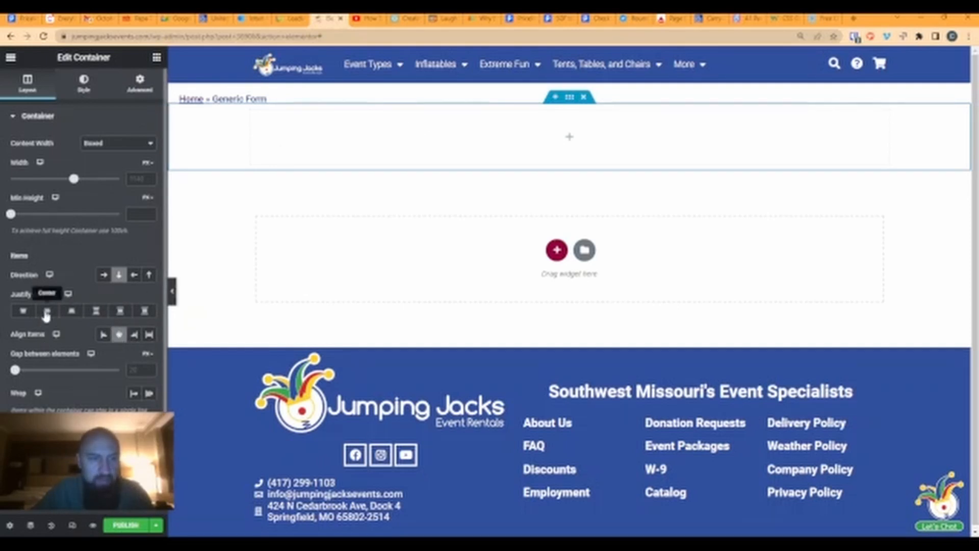
{"action": "left_click", "coordinate": [122, 312]}
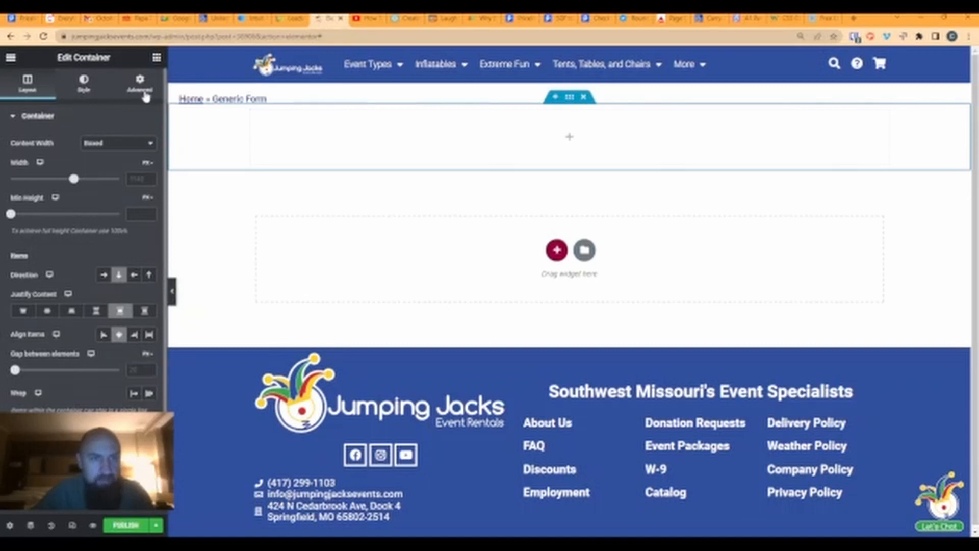
{"action": "left_click", "coordinate": [156, 60]}
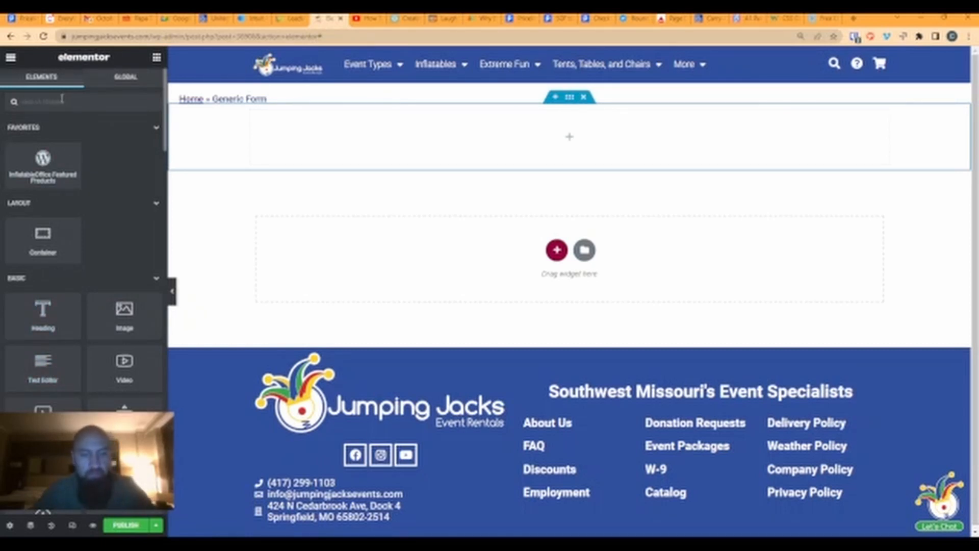
- Add a Form widget named 'Generic Form' to the container, then open InflatableOffice's website links
{"action": "type", "text": "form"}
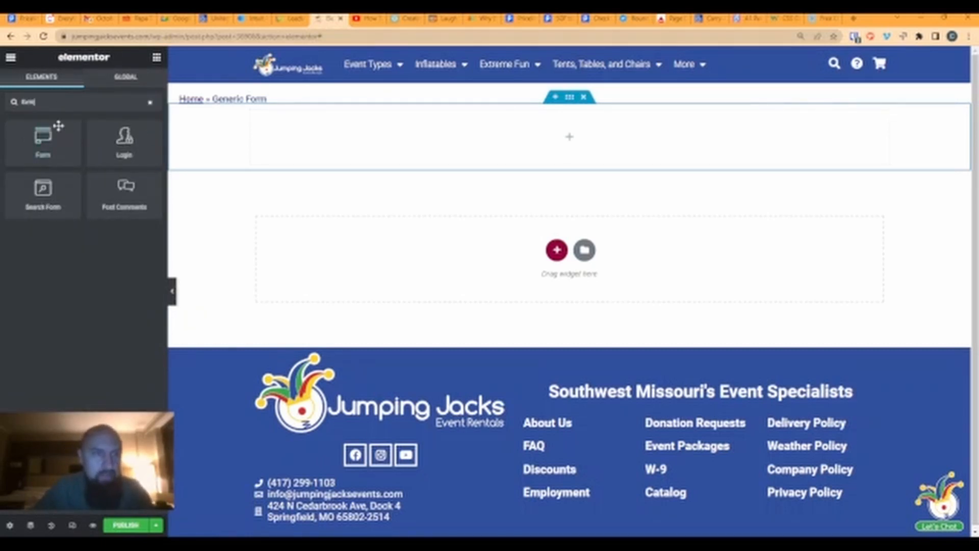
{"action": "left_click_drag", "start_coordinate": [43, 137], "coordinate": [469, 130]}
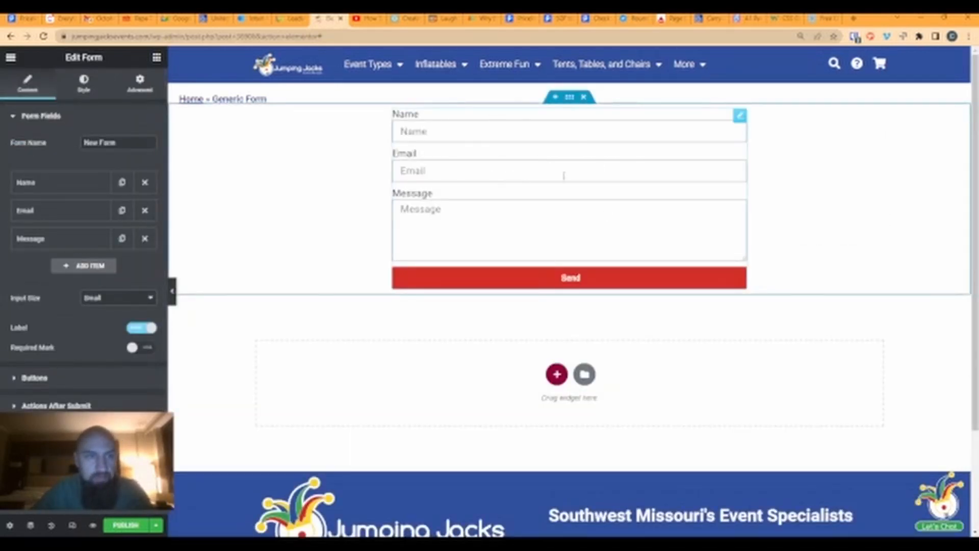
{"action": "triple_click", "coordinate": [113, 143]}
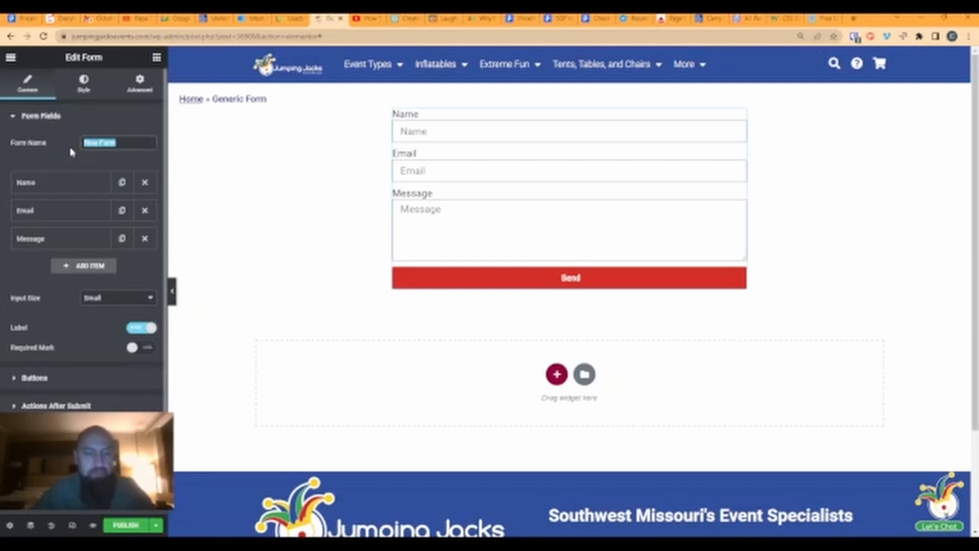
{"action": "type", "text": "Generic"}
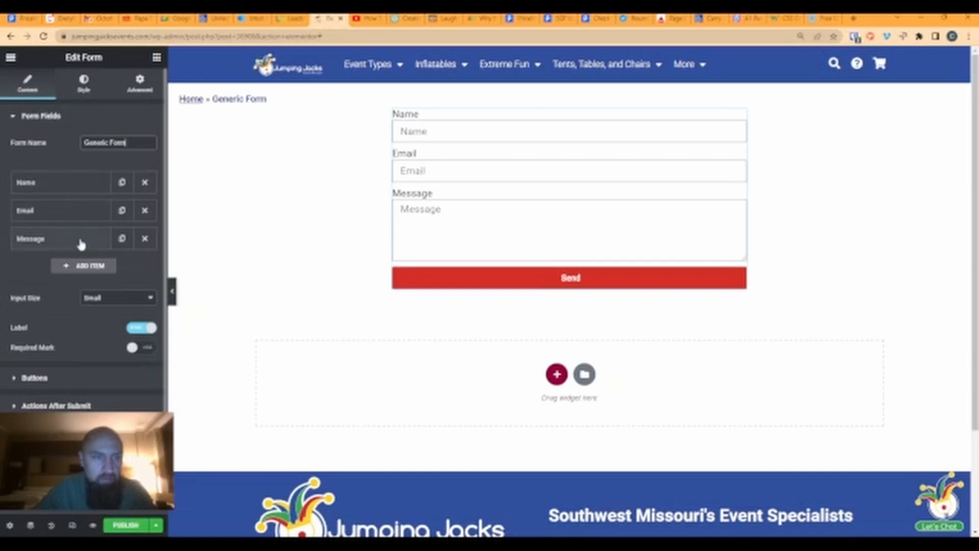
{"action": "left_click", "coordinate": [289, 19]}
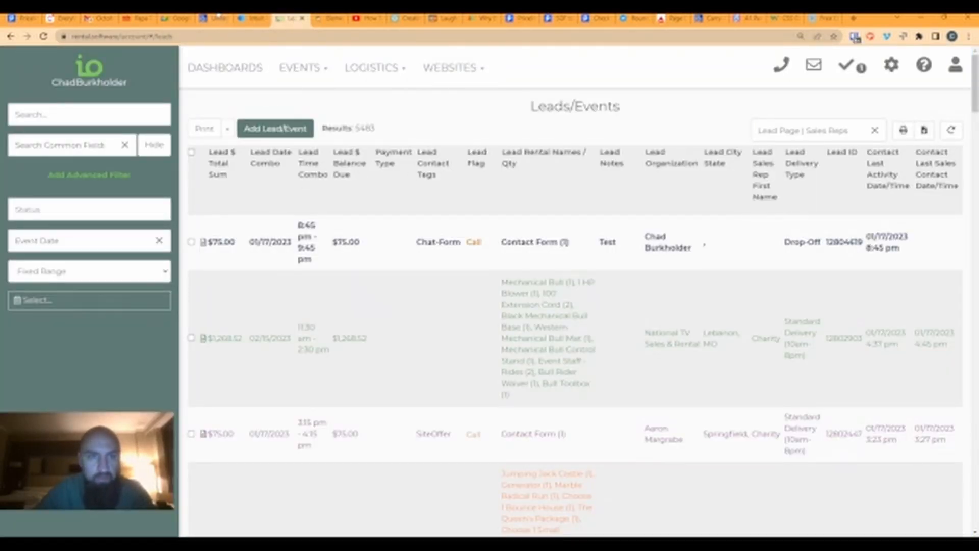
{"action": "left_click", "coordinate": [468, 77]}
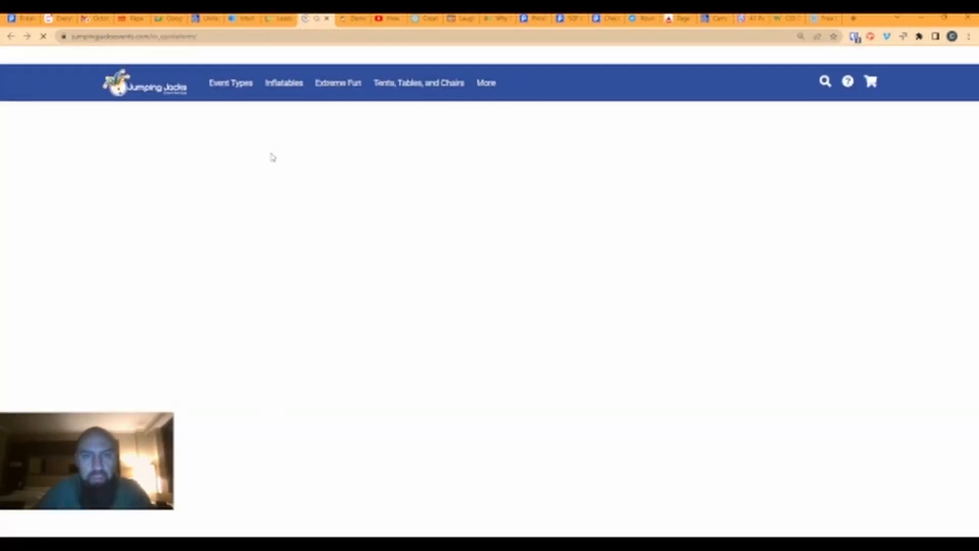
- Expand and scroll through the quote form's Event Details section, then open DevTools
{"action": "scroll", "coordinate": [280, 219], "scroll_direction": "down", "scroll_amount": 1}
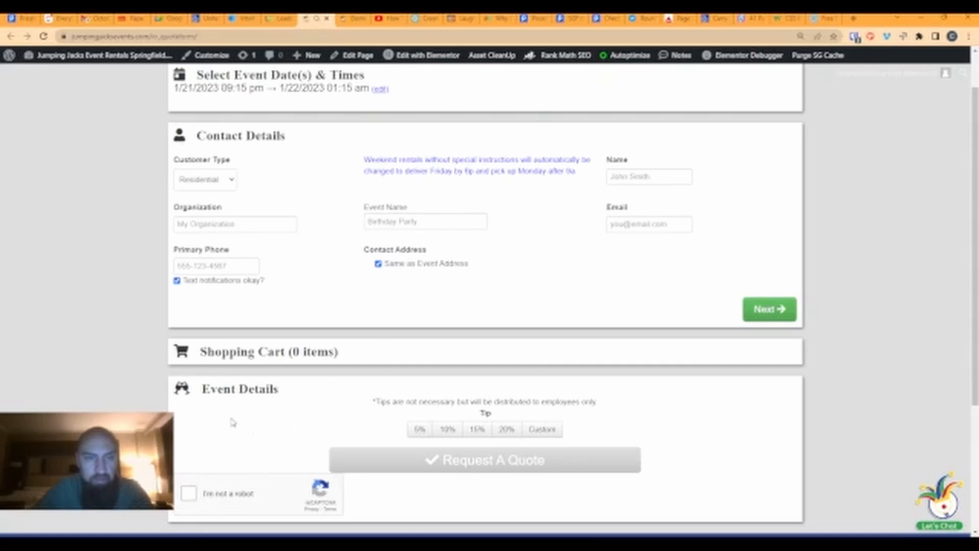
{"action": "left_click", "coordinate": [226, 393]}
{"action": "scroll", "coordinate": [380, 344], "scroll_direction": "down", "scroll_amount": 1}
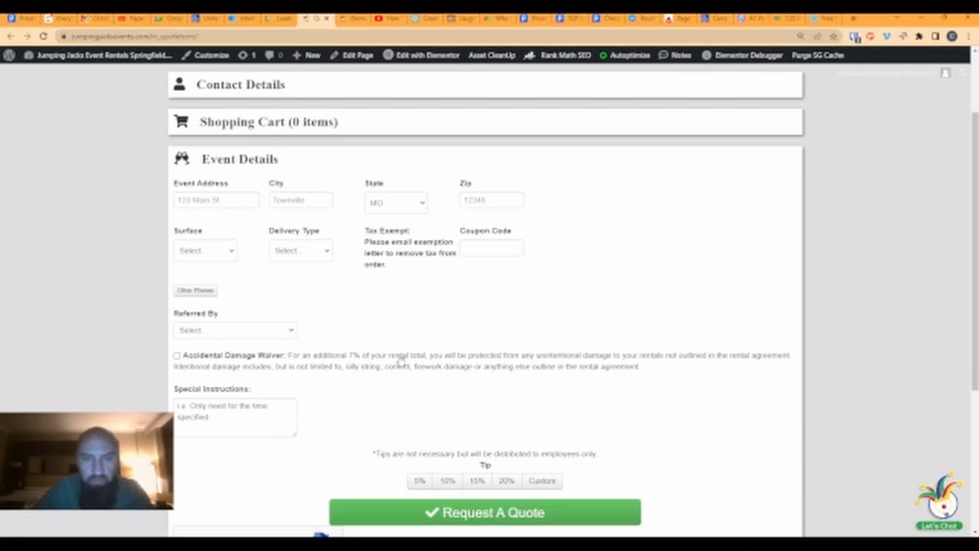
{"action": "scroll", "coordinate": [385, 400], "scroll_direction": "up", "scroll_amount": 2}
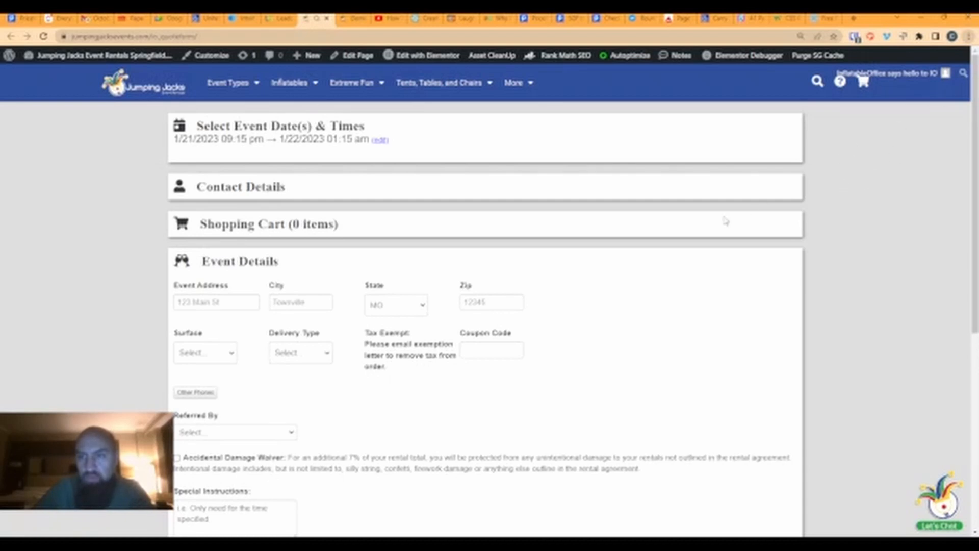
{"action": "key", "text": "F12"}
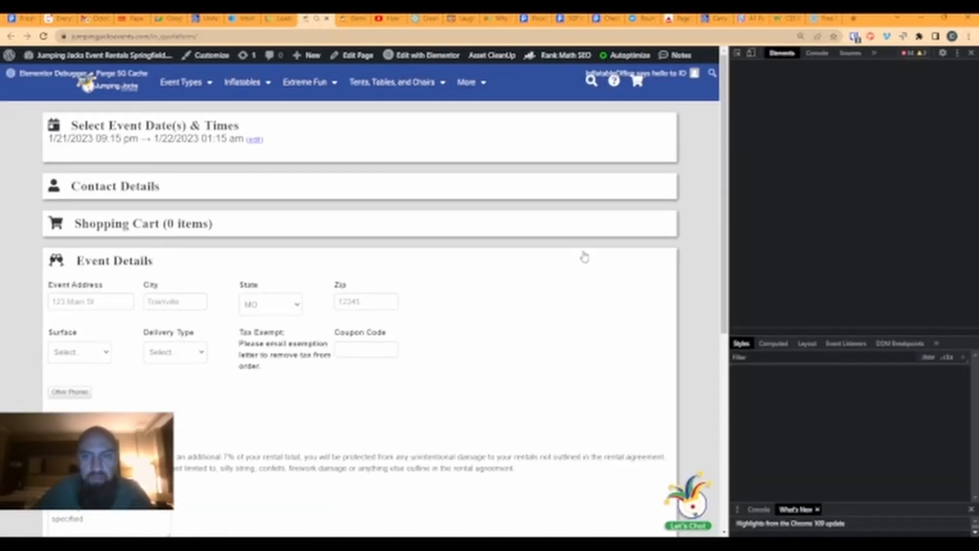
- Expand Contact Details and inspect the Name input, revealing its firstandlastname markup
{"action": "left_click", "coordinate": [138, 191]}
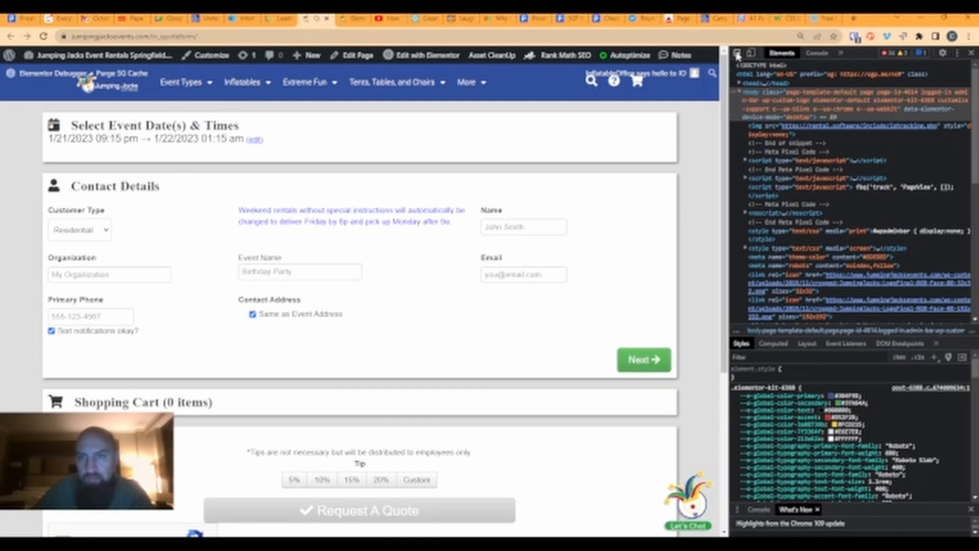
{"action": "left_click", "coordinate": [737, 53]}
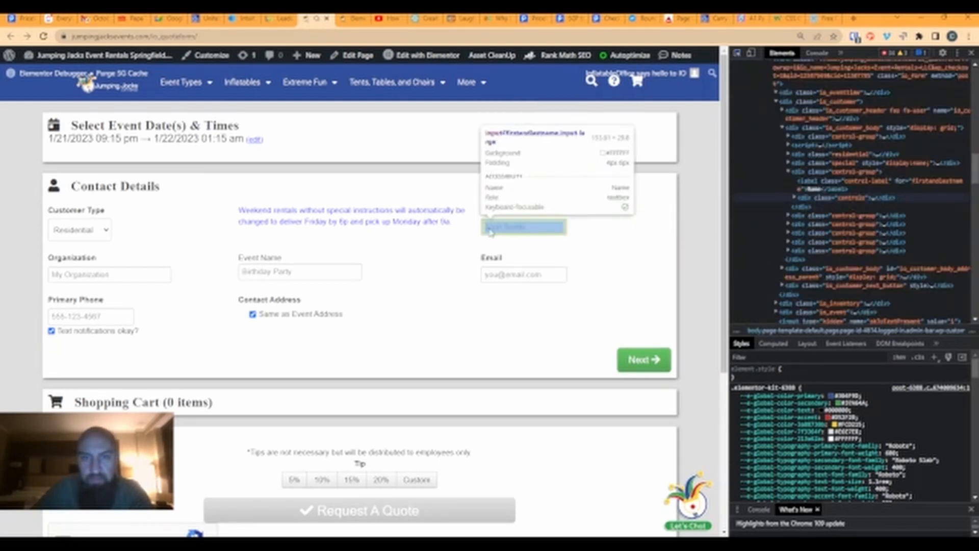
{"action": "left_click", "coordinate": [516, 231]}
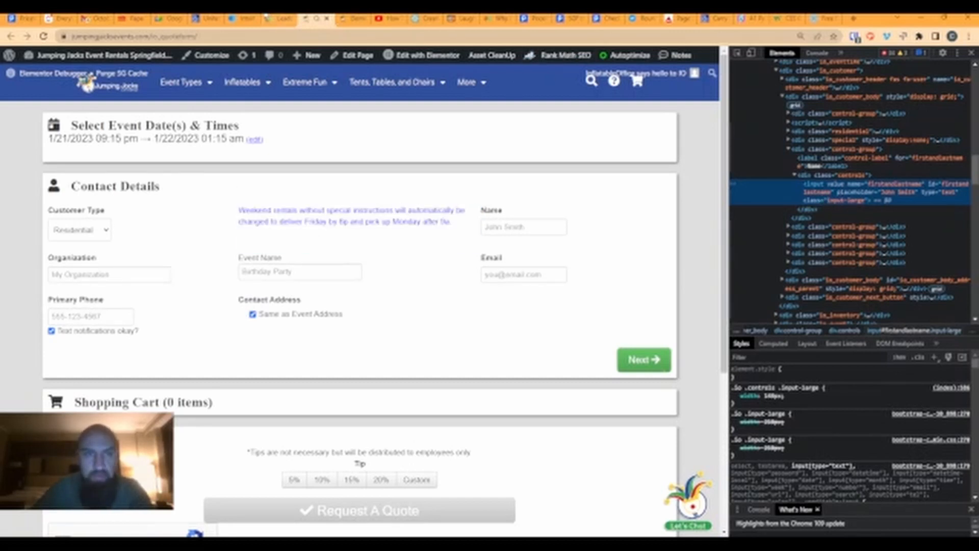
- Change the Name field's Advanced ID to firstandlastname, then compare it with the quote form
{"action": "left_click", "coordinate": [351, 18]}
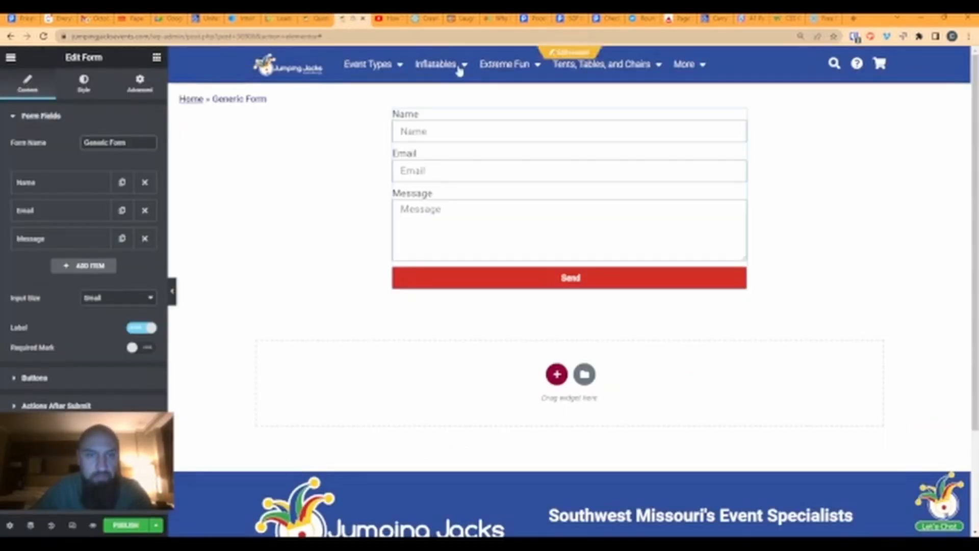
{"action": "left_click", "coordinate": [430, 133]}
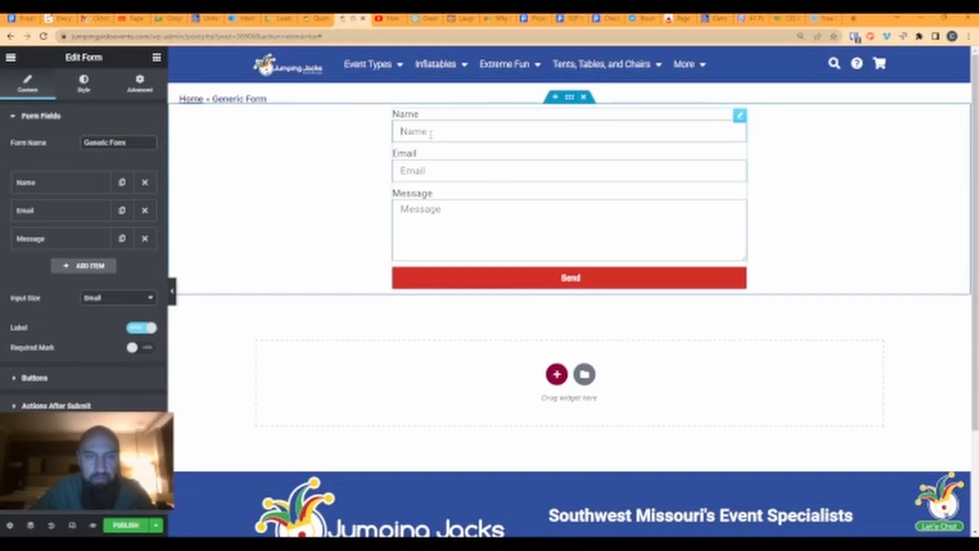
{"action": "left_click", "coordinate": [67, 185]}
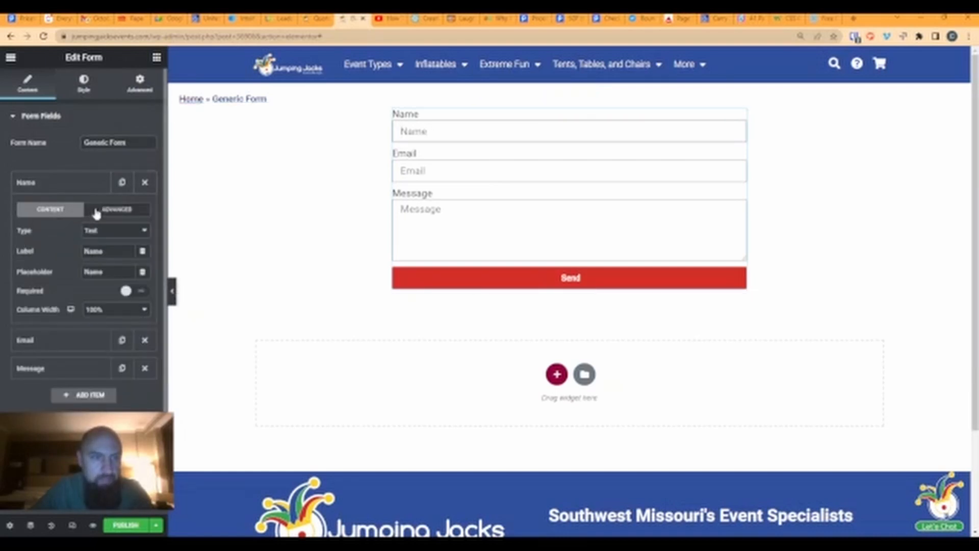
{"action": "left_click", "coordinate": [114, 210]}
{"action": "double_click", "coordinate": [109, 253]}
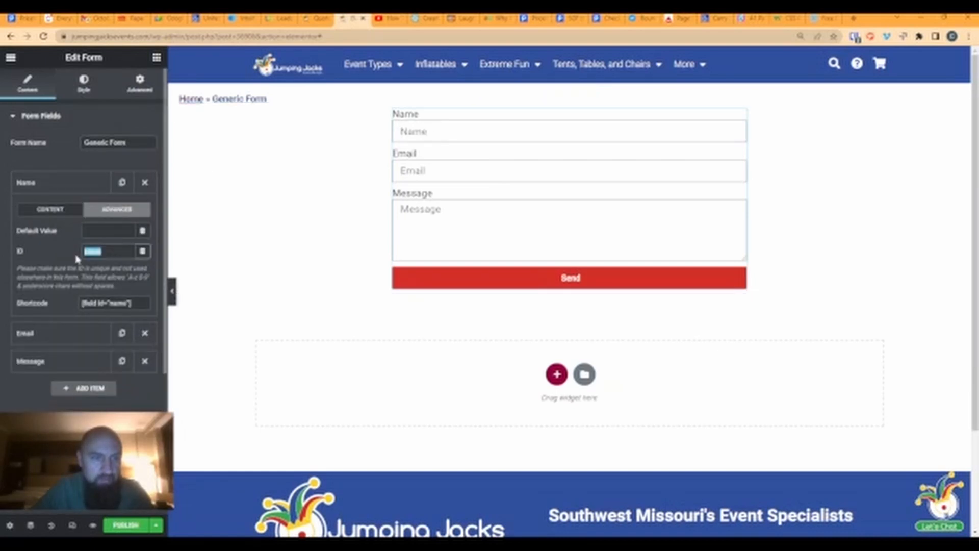
{"action": "type", "text": "fi"}
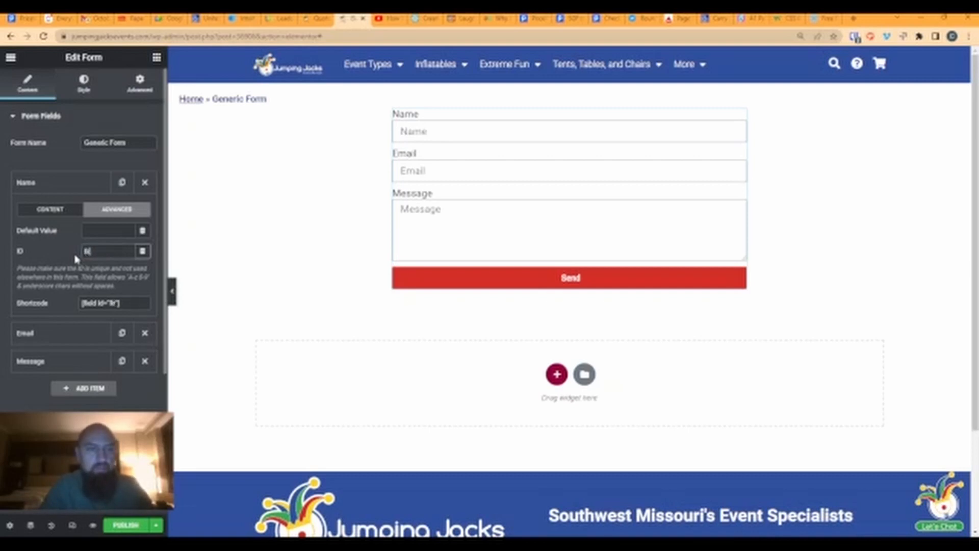
{"action": "type", "text": "rstand"}
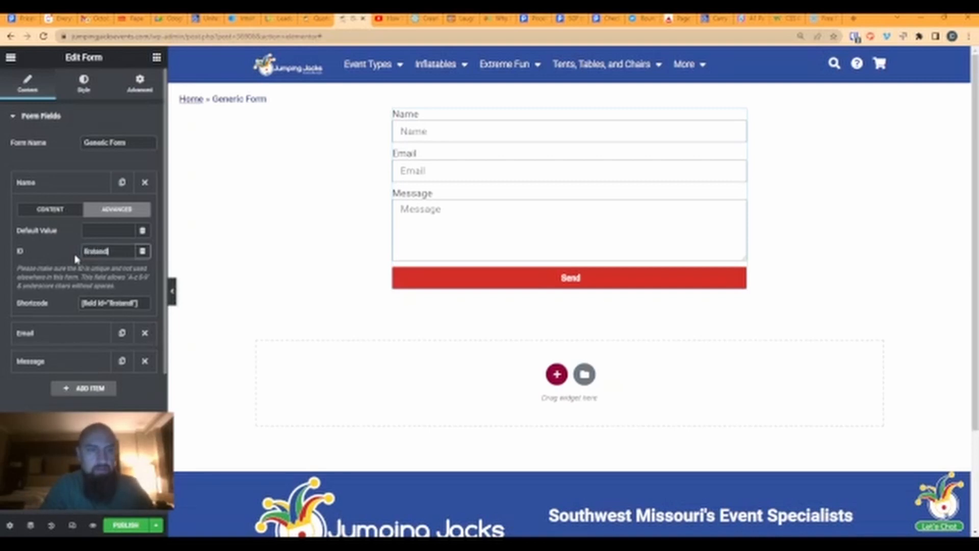
{"action": "type", "text": "lastname"}
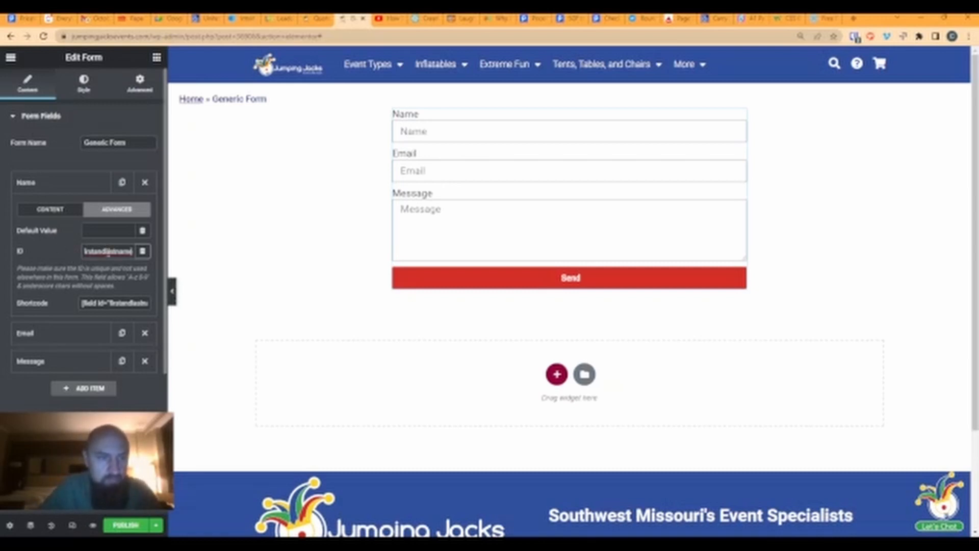
{"action": "left_click", "coordinate": [315, 19]}
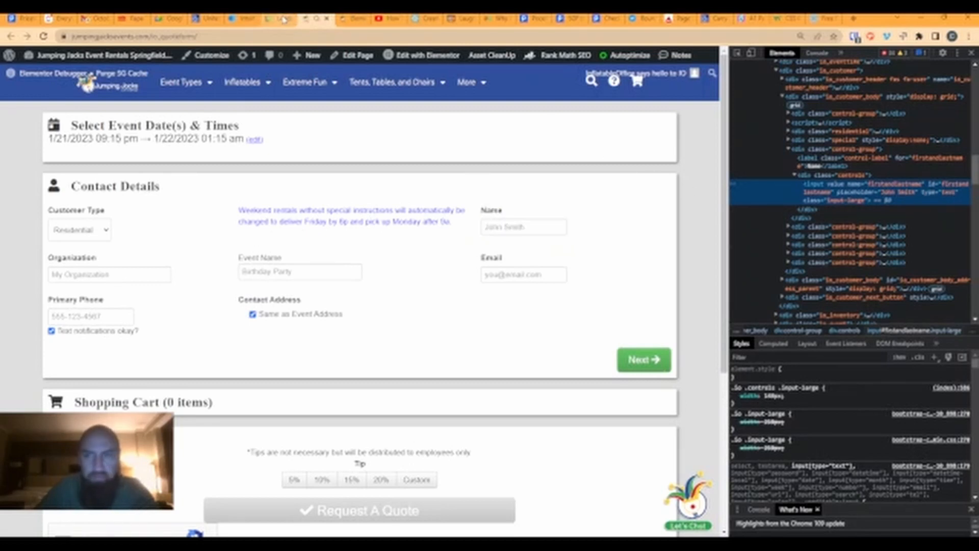
- Compare the Email field's ID 'email' with the quote form's Email input in DevTools
{"action": "left_click", "coordinate": [352, 19]}
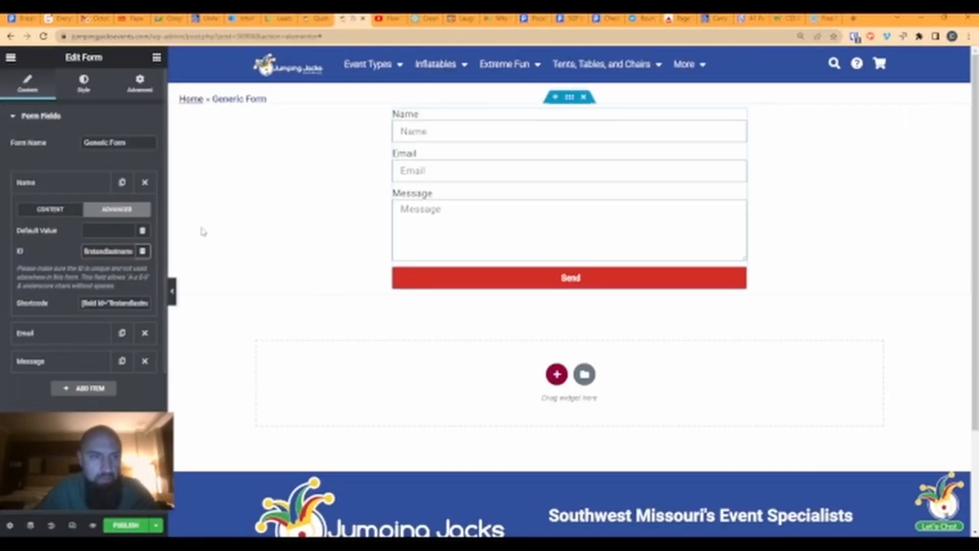
{"action": "left_click", "coordinate": [60, 189]}
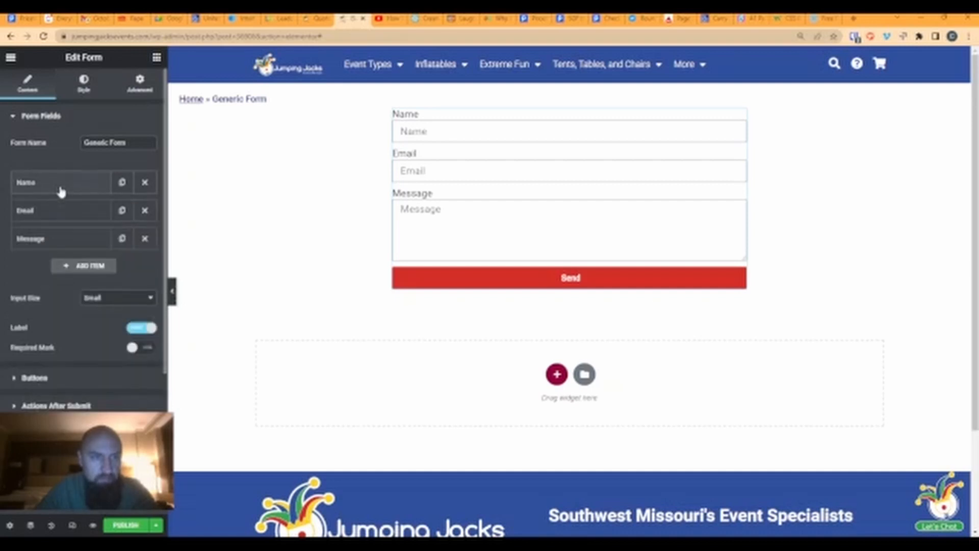
{"action": "left_click", "coordinate": [34, 218]}
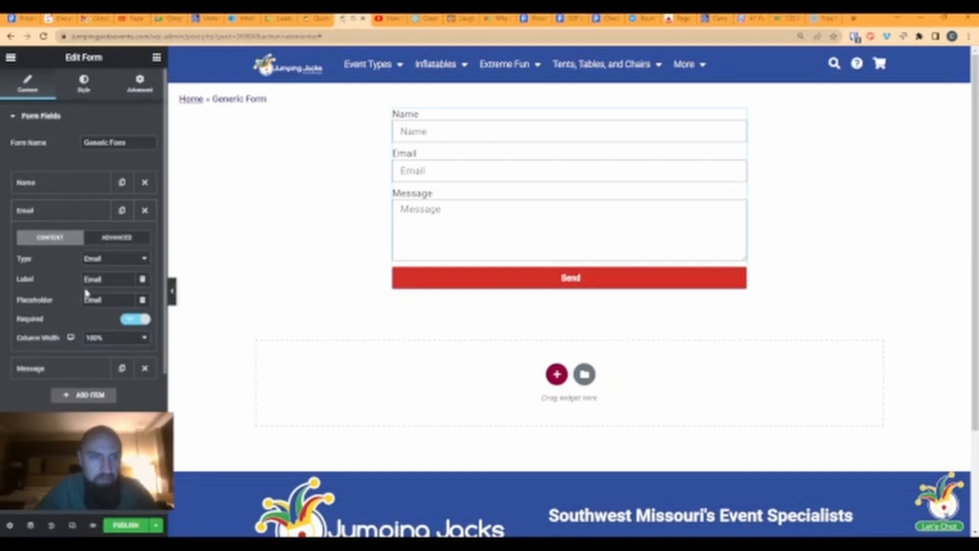
{"action": "left_click", "coordinate": [104, 239]}
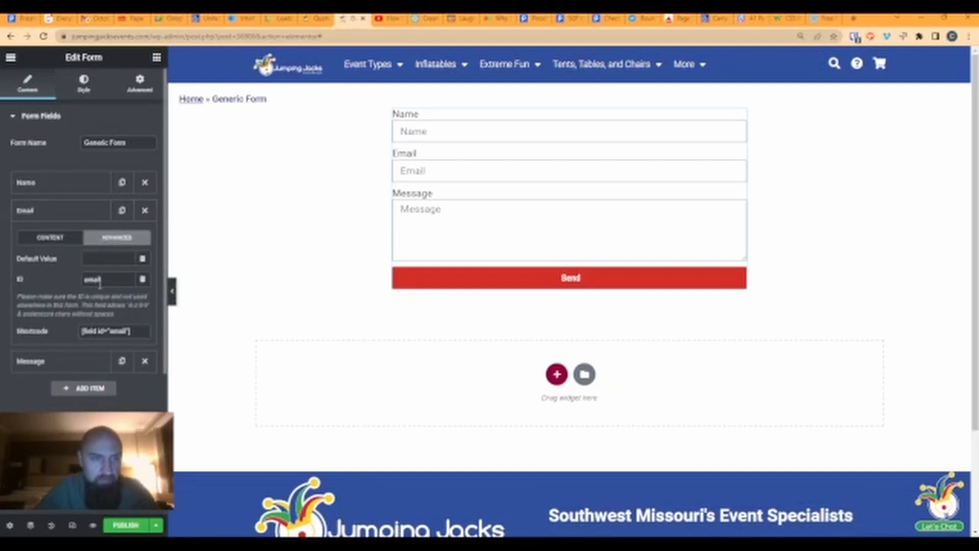
{"action": "left_click", "coordinate": [316, 19]}
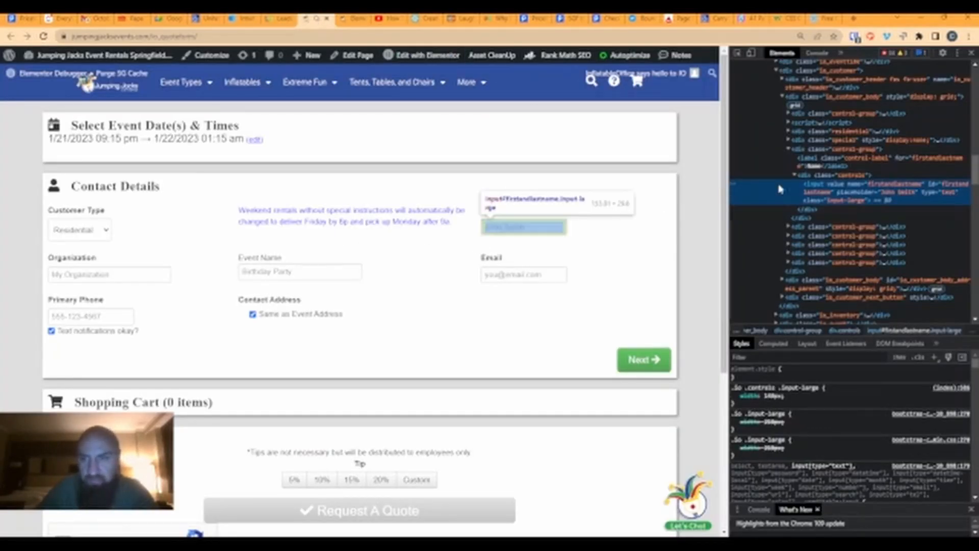
{"action": "left_click", "coordinate": [737, 54]}
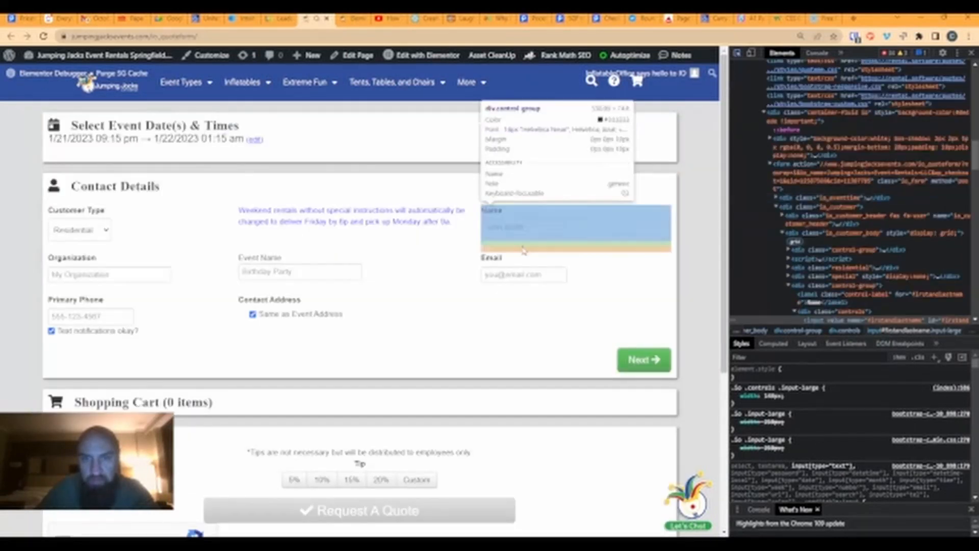
{"action": "left_click", "coordinate": [508, 279]}
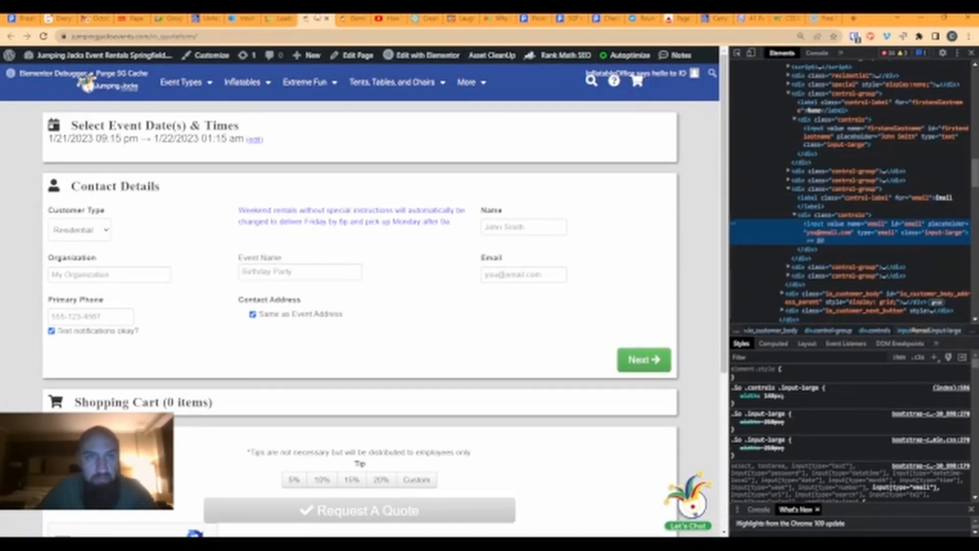
- View the Message field's Advanced ID, which is message
{"action": "left_click", "coordinate": [352, 18]}
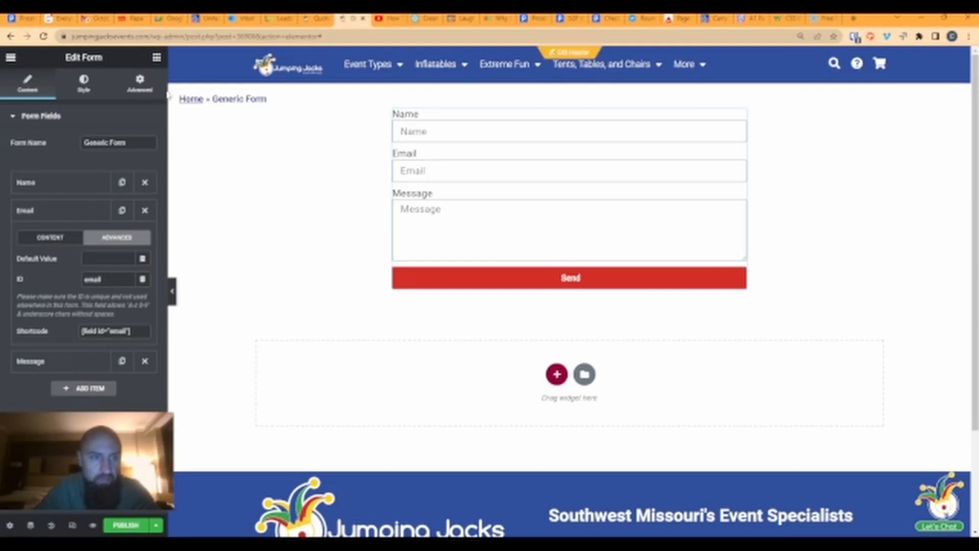
{"action": "left_click", "coordinate": [55, 211]}
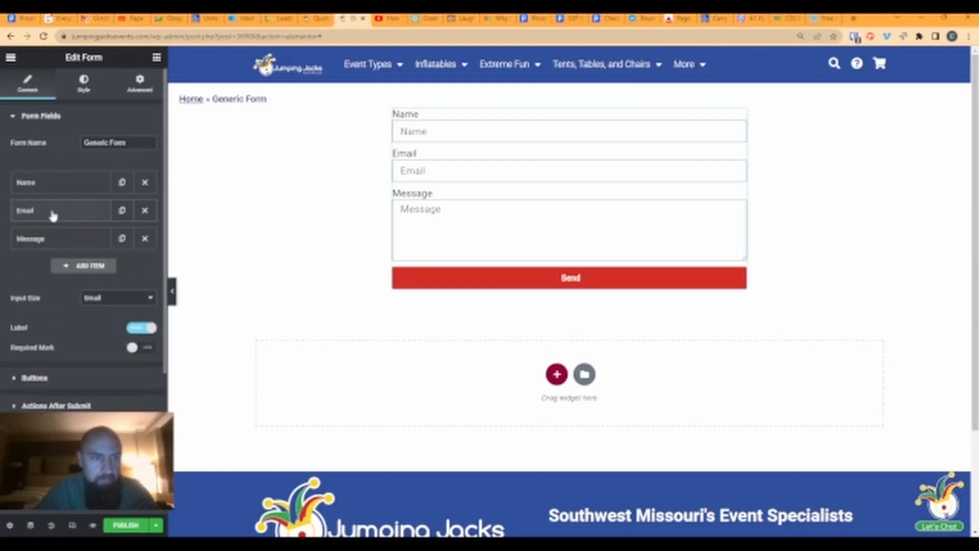
{"action": "left_click", "coordinate": [70, 241]}
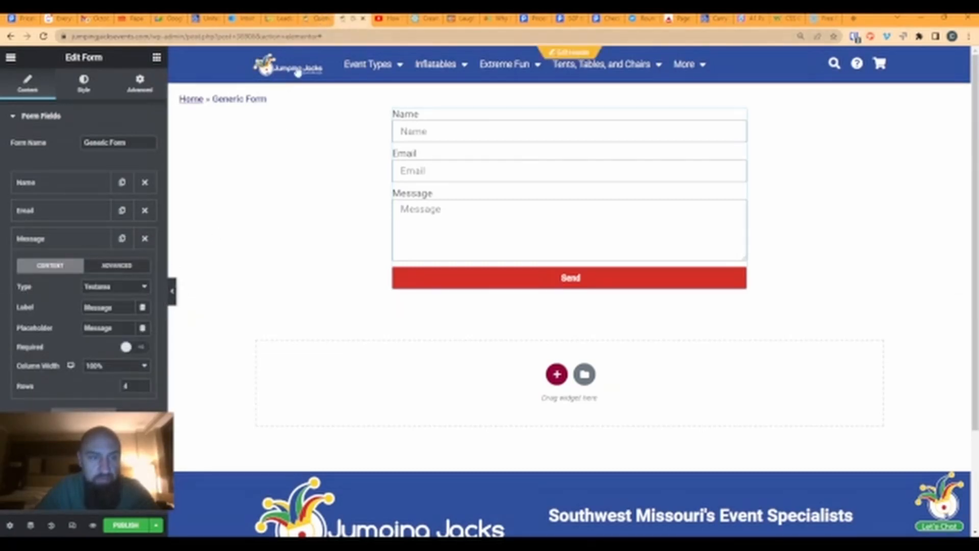
{"action": "left_click", "coordinate": [322, 20]}
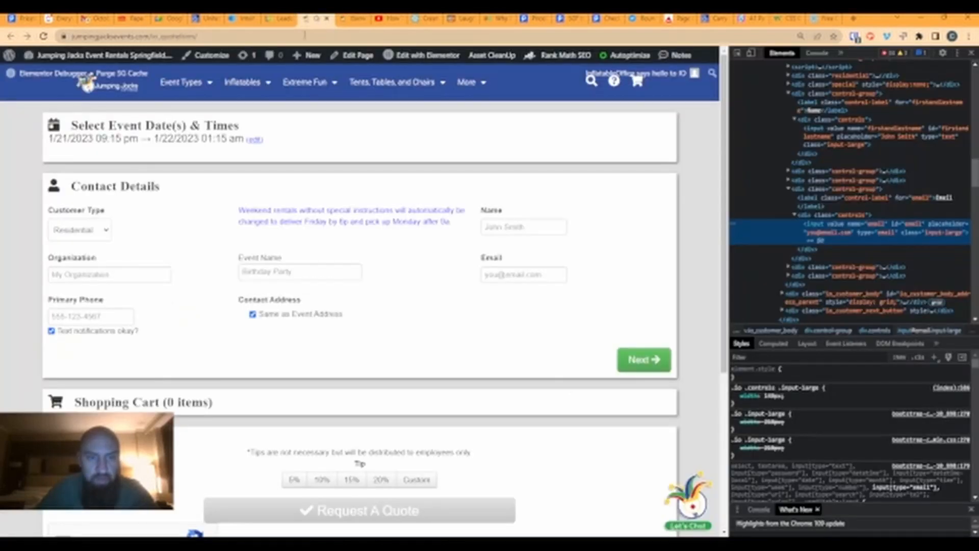
{"action": "left_click", "coordinate": [352, 19]}
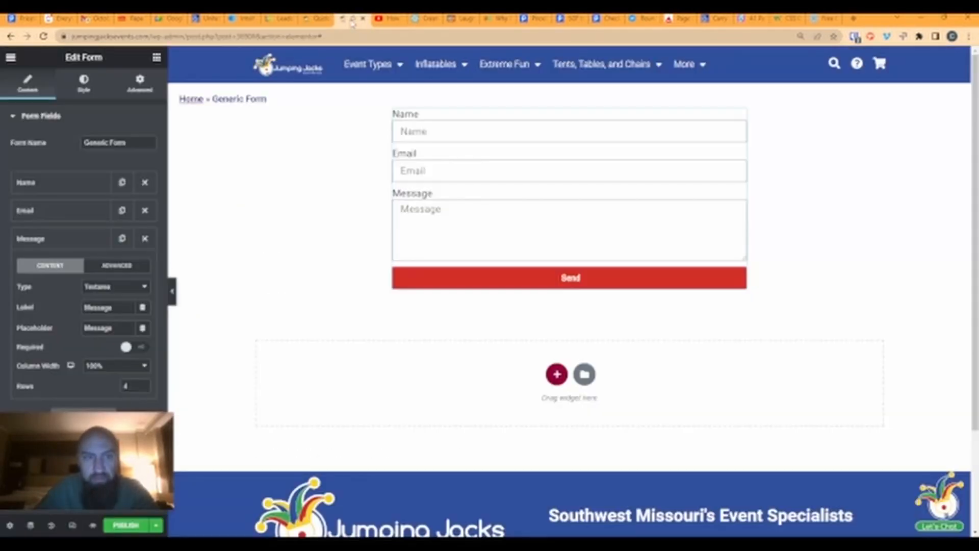
{"action": "left_click", "coordinate": [106, 266]}
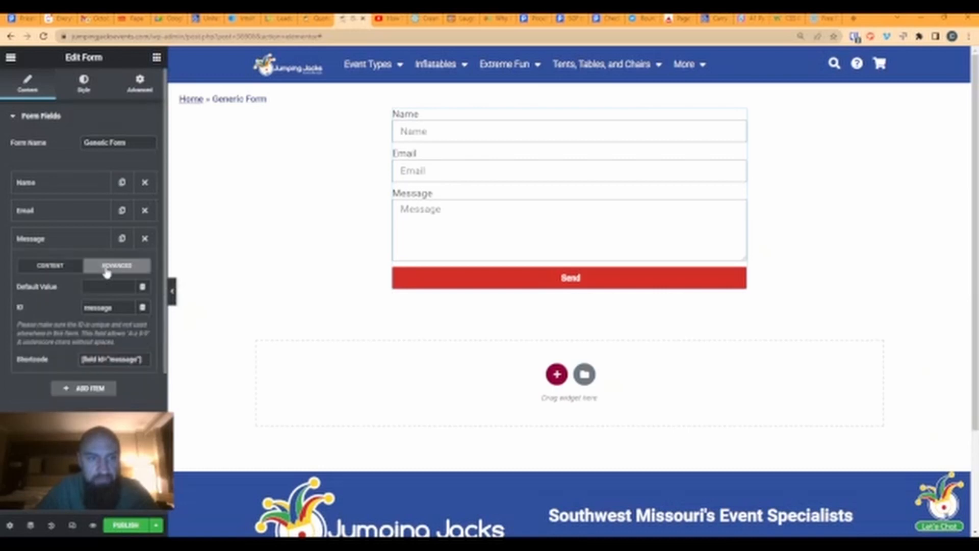
{"action": "left_click_drag", "start_coordinate": [112, 309], "coordinate": [82, 309]}
{"action": "left_click", "coordinate": [275, 19]}
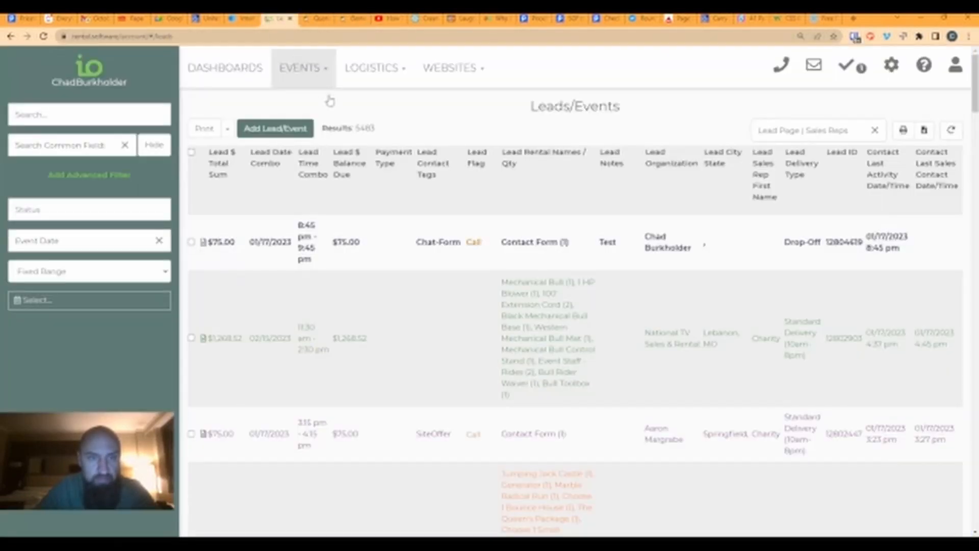
- Open the newest Contact Form lead and go to its Venue Event Notes
{"action": "left_click", "coordinate": [350, 240]}
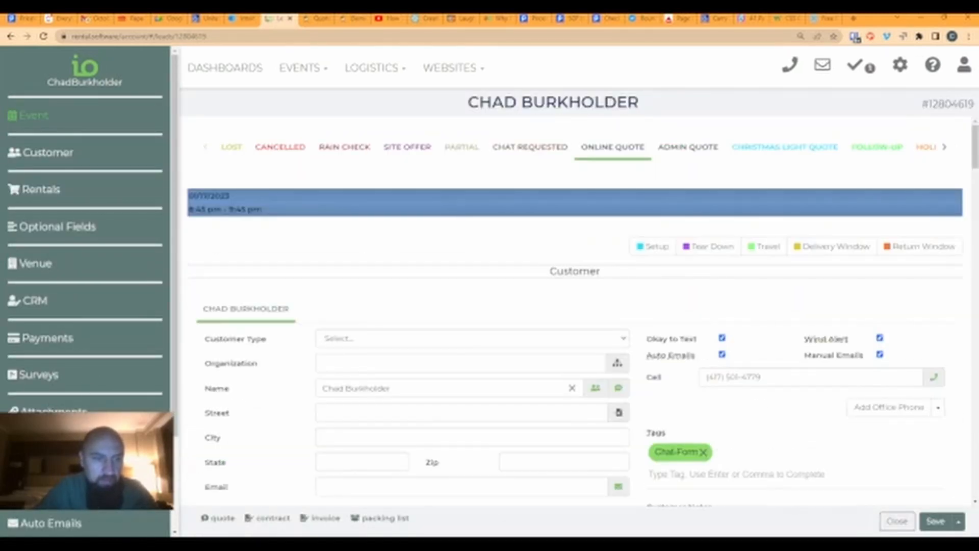
{"action": "scroll", "coordinate": [76, 347], "scroll_direction": "down", "scroll_amount": 2}
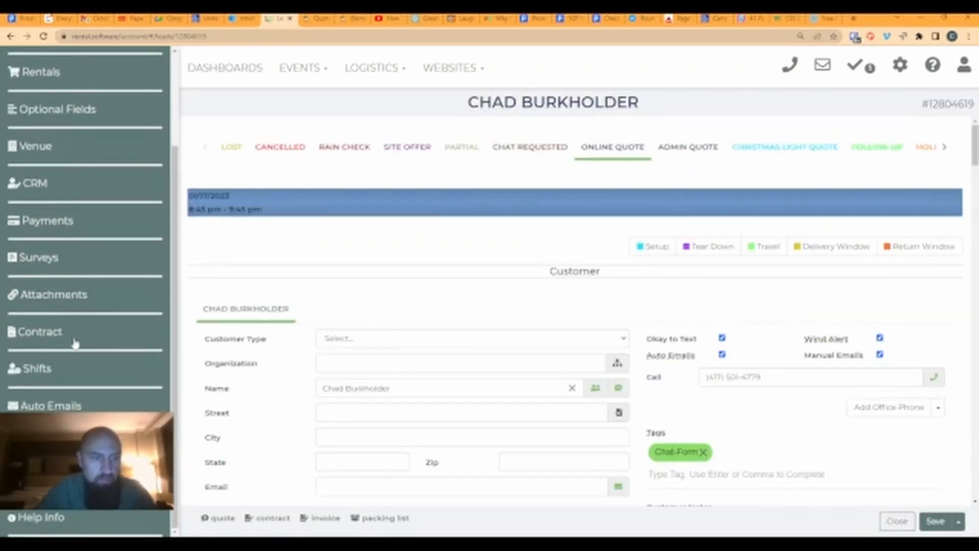
{"action": "left_click", "coordinate": [35, 148]}
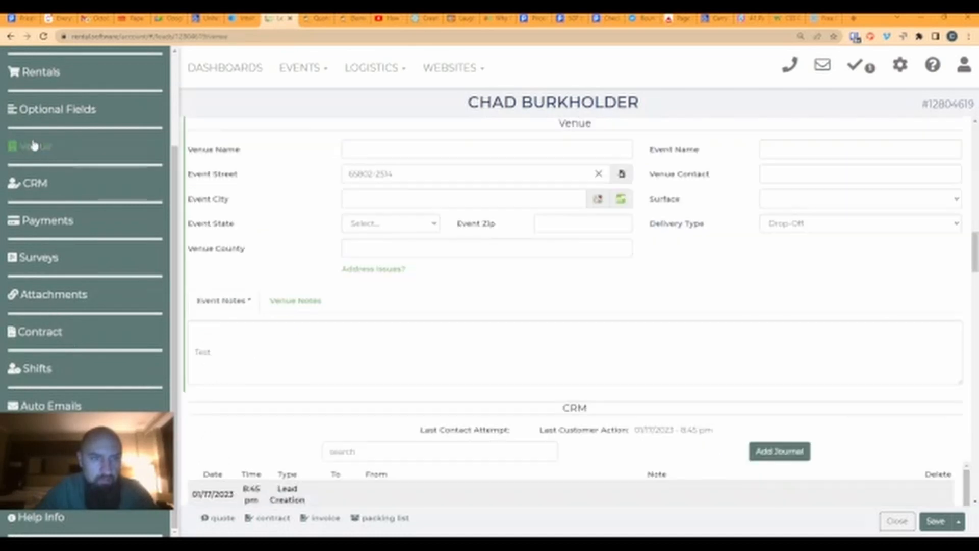
{"action": "double_click", "coordinate": [201, 351]}
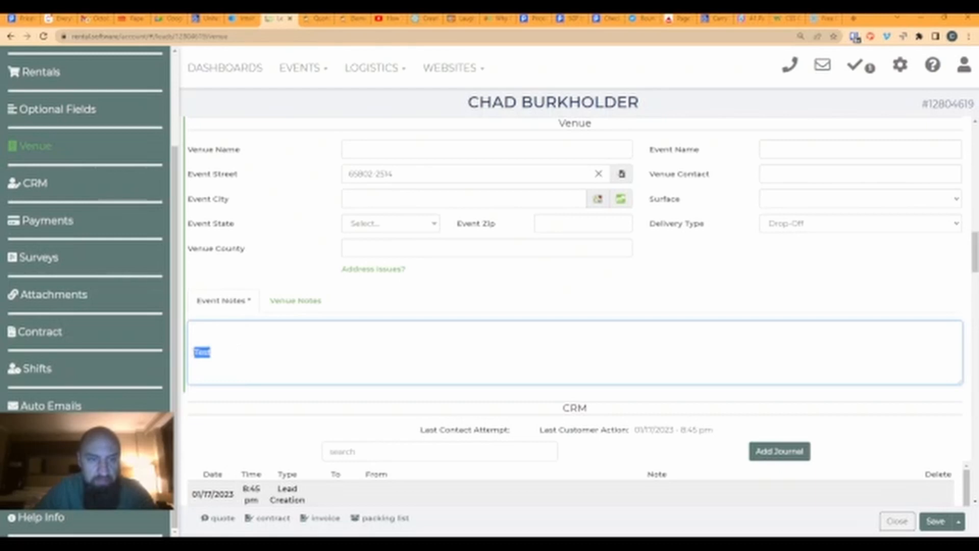
{"action": "left_click", "coordinate": [210, 352]}
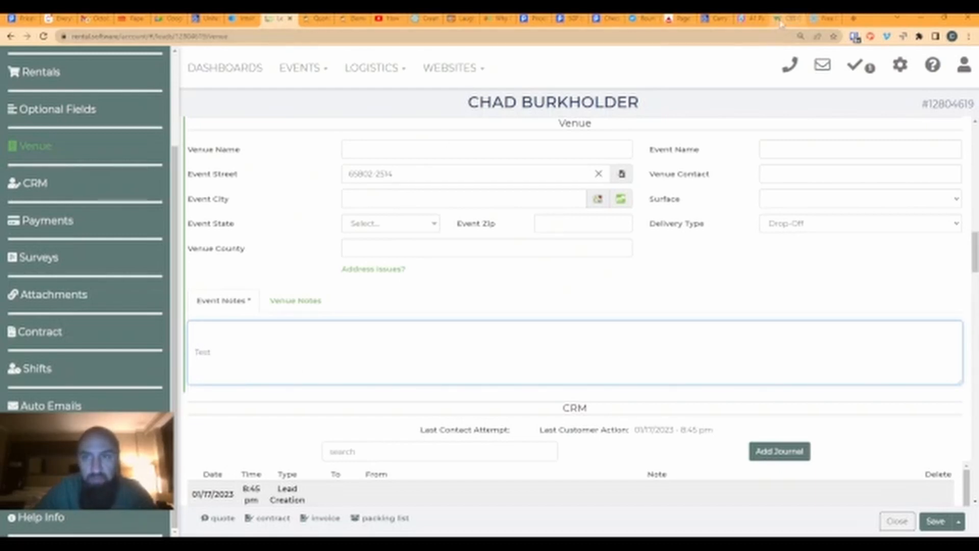
- Prefix the lead's Event Notes with 'message: ' so they read 'message: Test'
{"action": "left_click", "coordinate": [318, 18]}
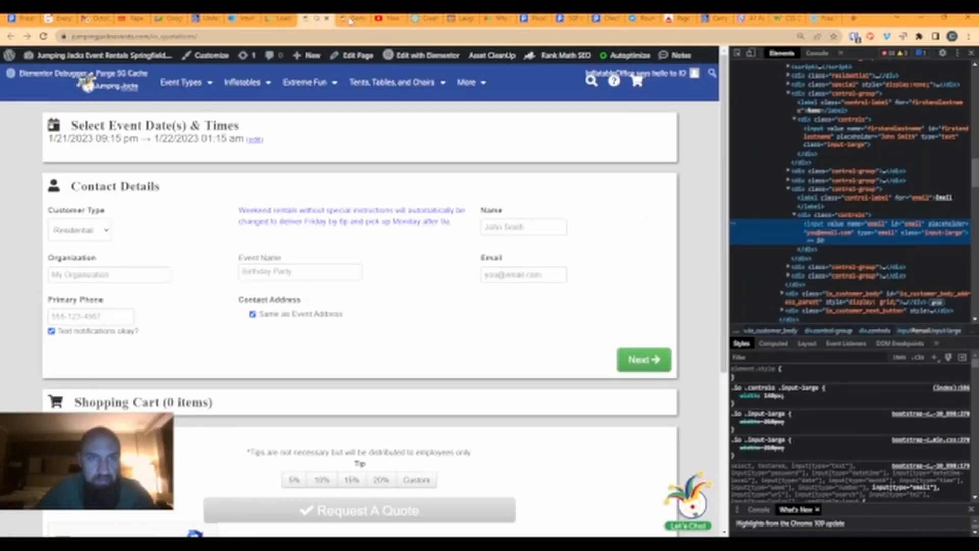
{"action": "left_click", "coordinate": [350, 20]}
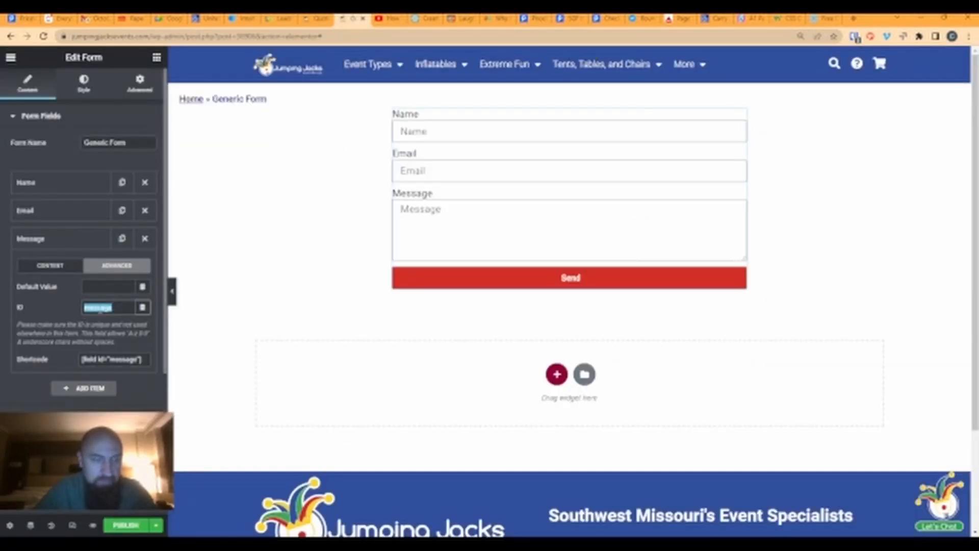
{"action": "left_click", "coordinate": [281, 19]}
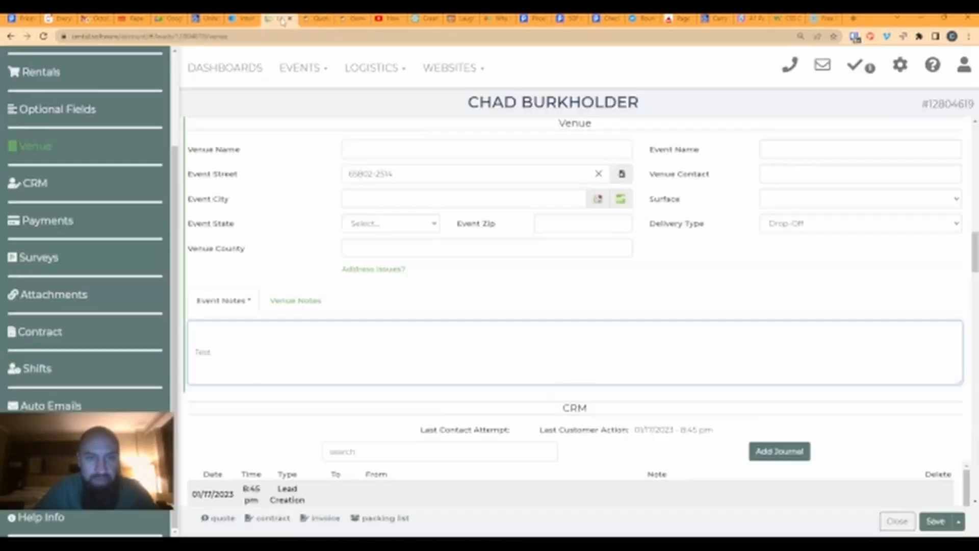
{"action": "left_click", "coordinate": [209, 356]}
{"action": "type", "text": "message:"}
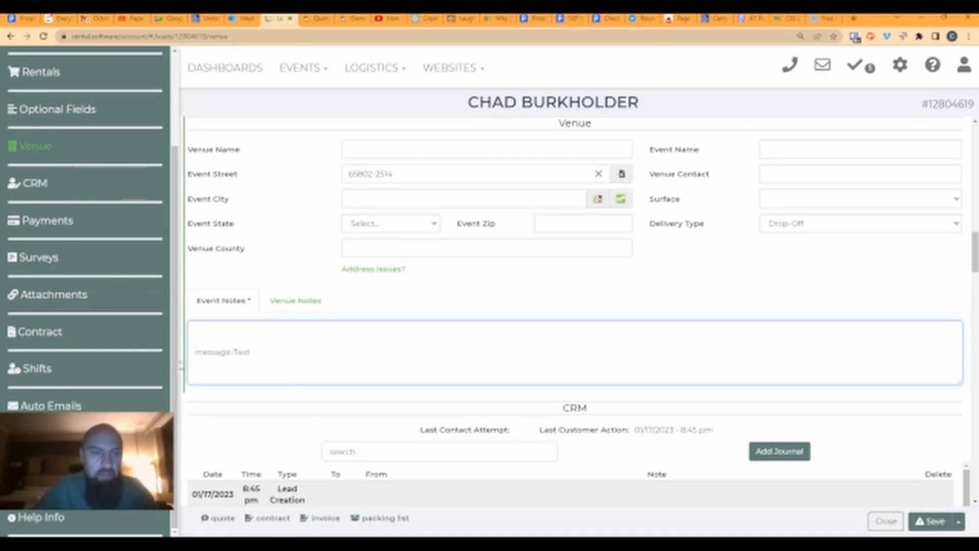
{"action": "left_click_drag", "start_coordinate": [231, 351], "coordinate": [204, 352]}
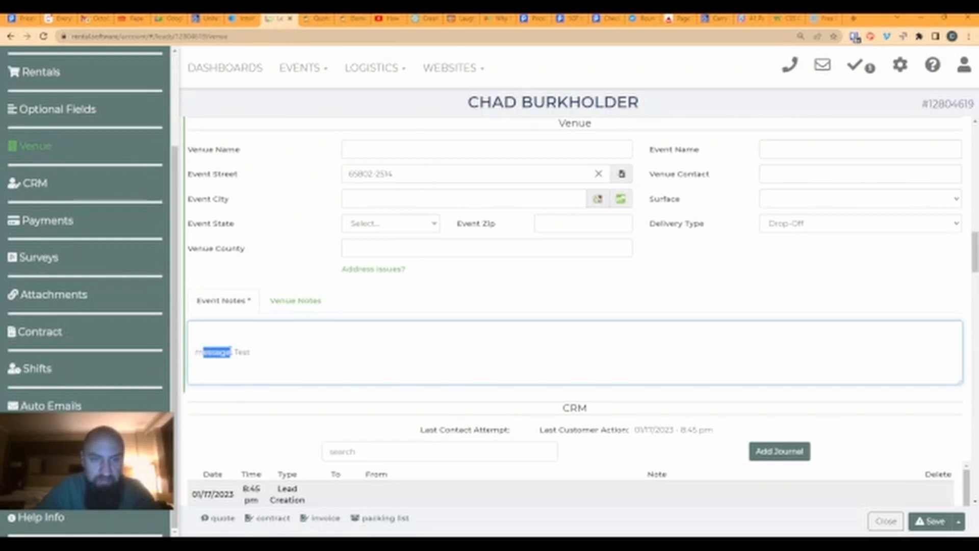
{"action": "left_click", "coordinate": [312, 21]}
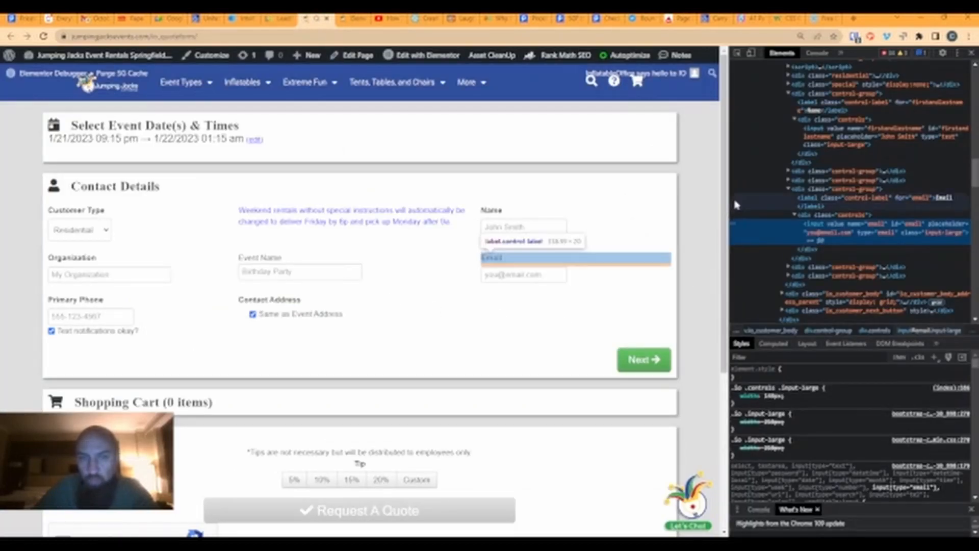
- Briefly set the Message field's ID to notes, then restore it to message
{"action": "left_click", "coordinate": [357, 19]}
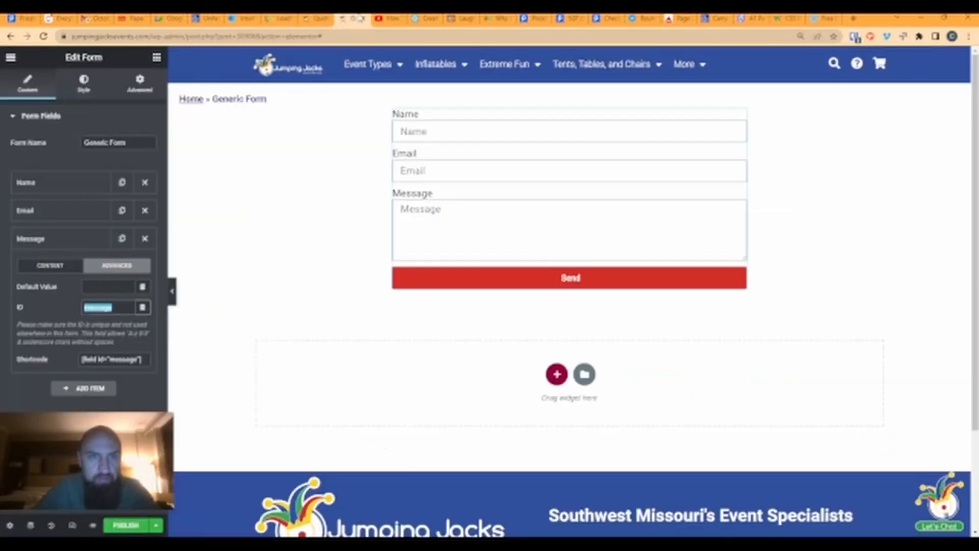
{"action": "left_click", "coordinate": [317, 19]}
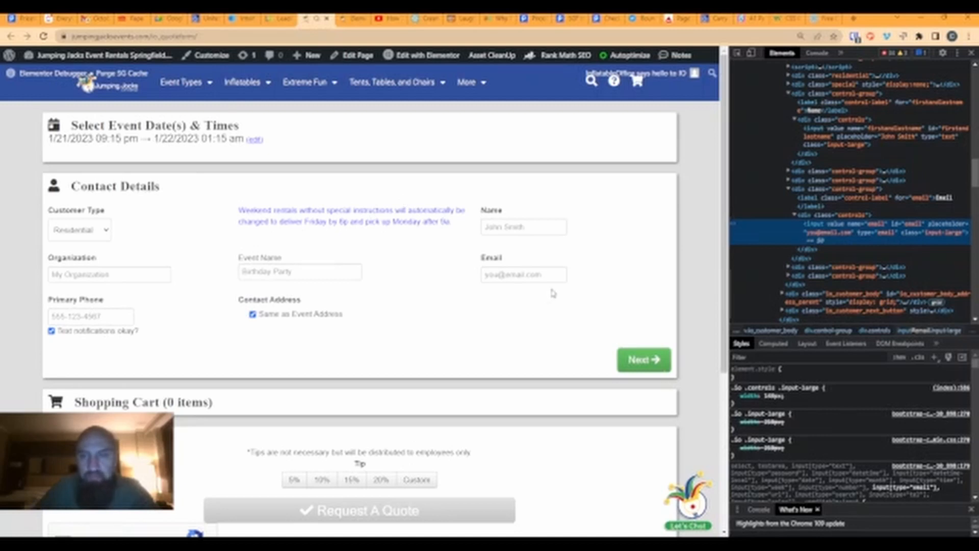
{"action": "left_click", "coordinate": [347, 19]}
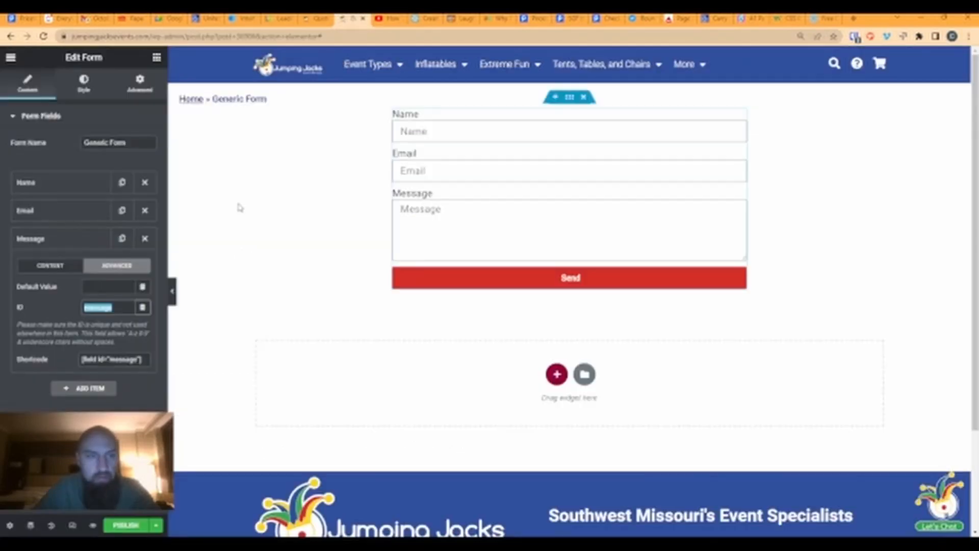
{"action": "type", "text": "notes"}
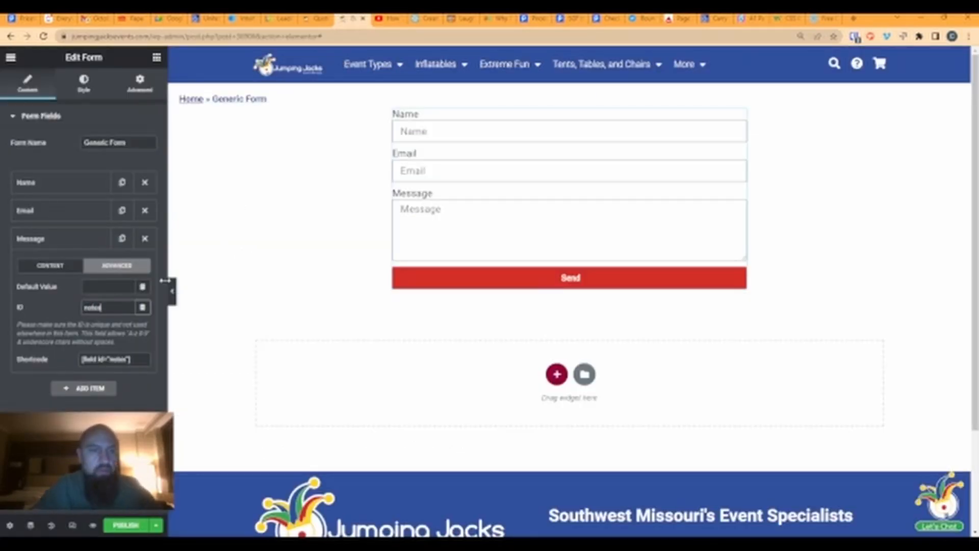
{"action": "left_click_drag", "start_coordinate": [109, 311], "coordinate": [77, 315]}
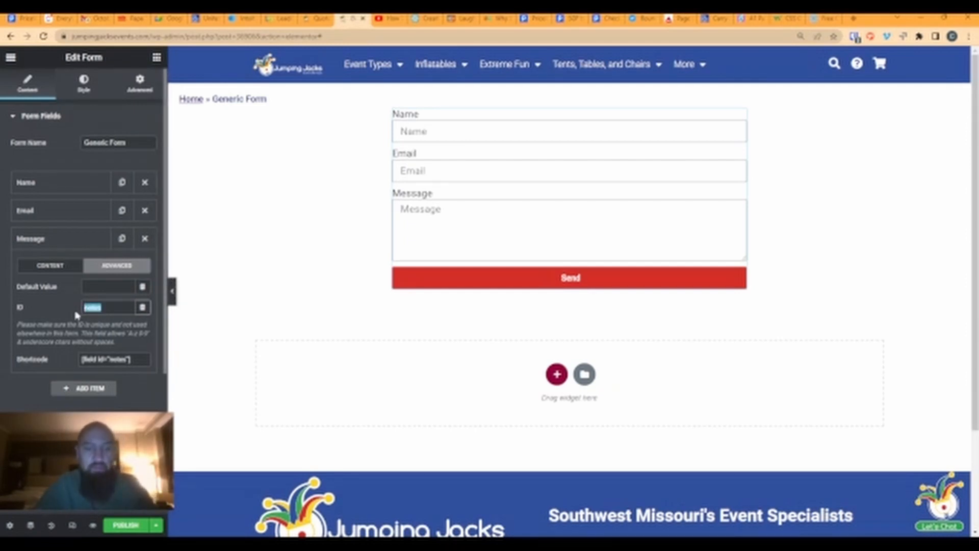
{"action": "type", "text": "message"}
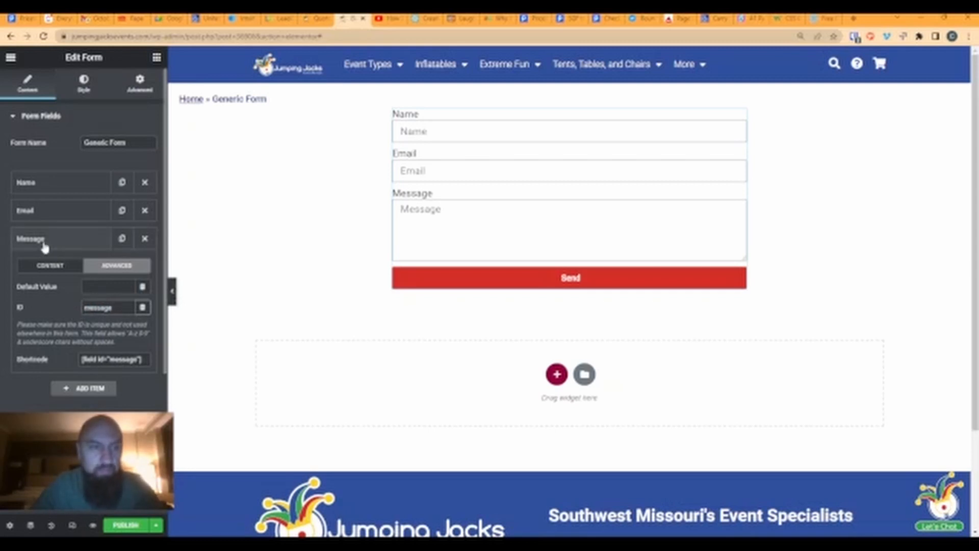
{"action": "left_click_drag", "start_coordinate": [121, 310], "coordinate": [84, 308]}
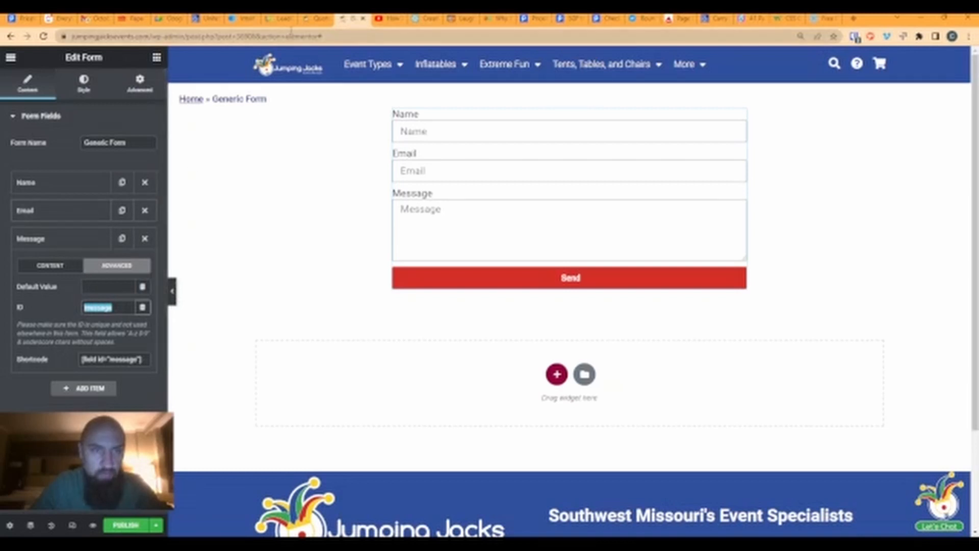
{"action": "left_click", "coordinate": [278, 18]}
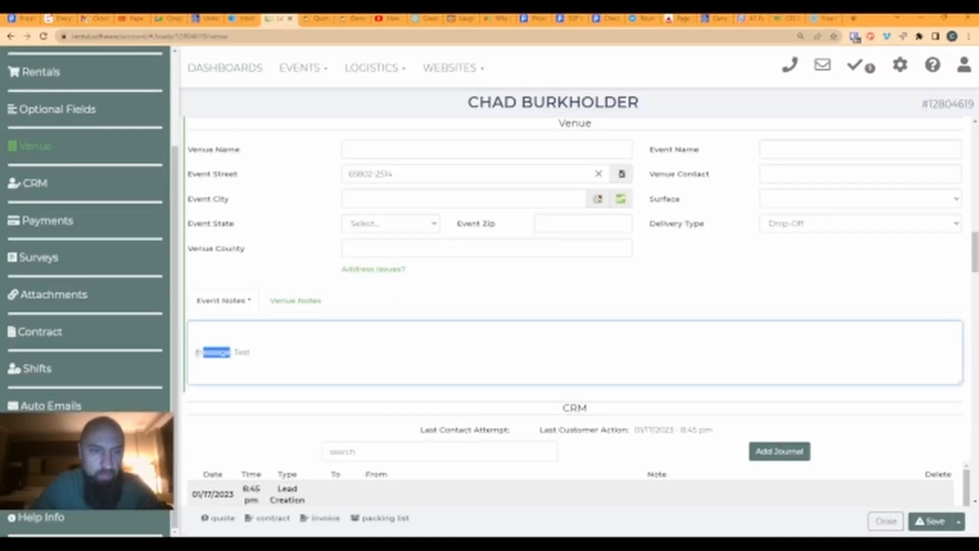
- Return to the Generic Form editor and collapse the Message field's settings
{"action": "left_click_drag", "start_coordinate": [195, 353], "coordinate": [230, 352]}
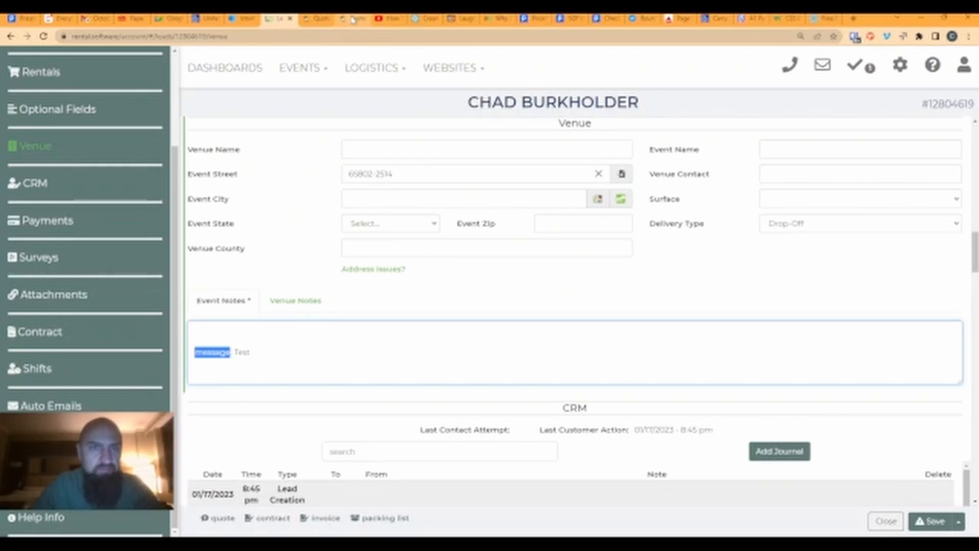
{"action": "left_click", "coordinate": [316, 19]}
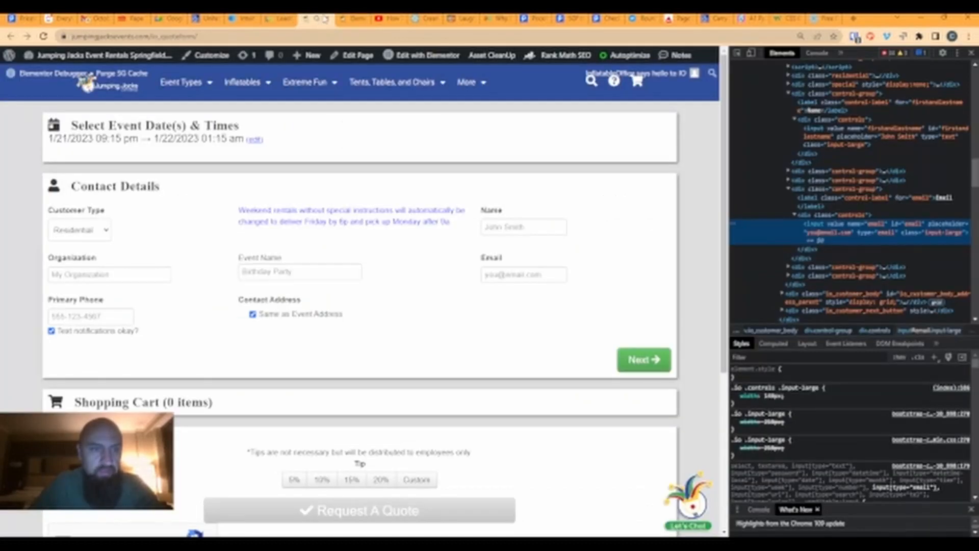
{"action": "left_click", "coordinate": [350, 19]}
{"action": "left_click", "coordinate": [53, 240]}
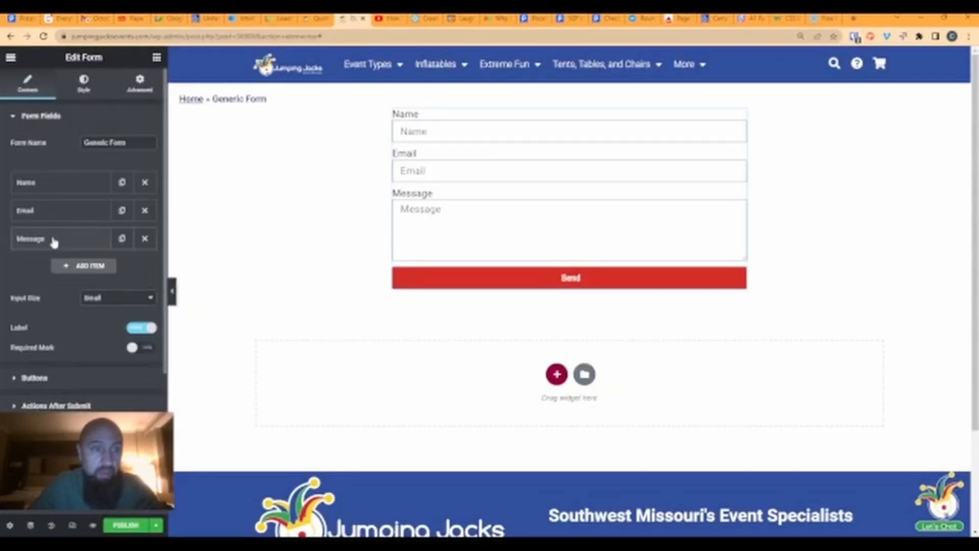
- Add a Tel field labelled 'Cell Phone' with placeholder 'Cell Phone' below Message
{"action": "left_click", "coordinate": [86, 266]}
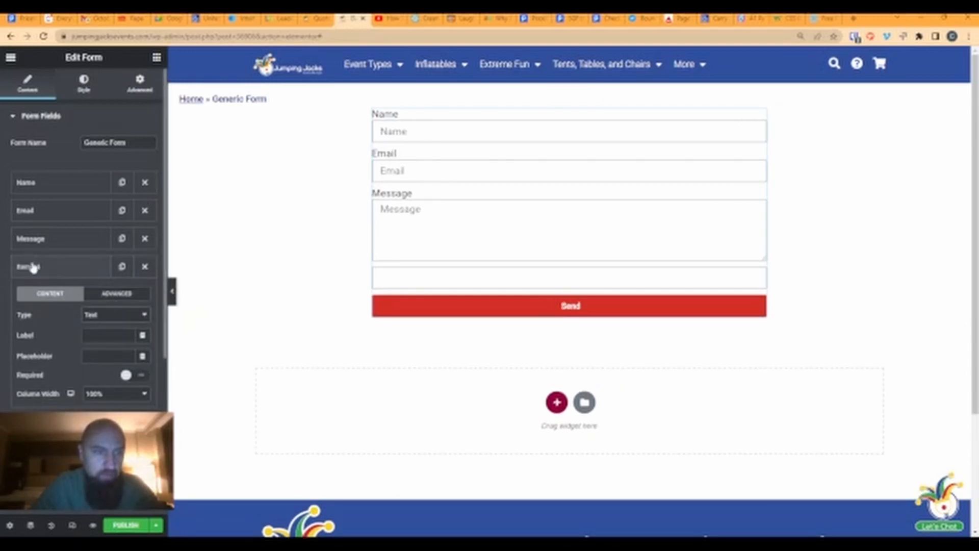
{"action": "left_click", "coordinate": [91, 365]}
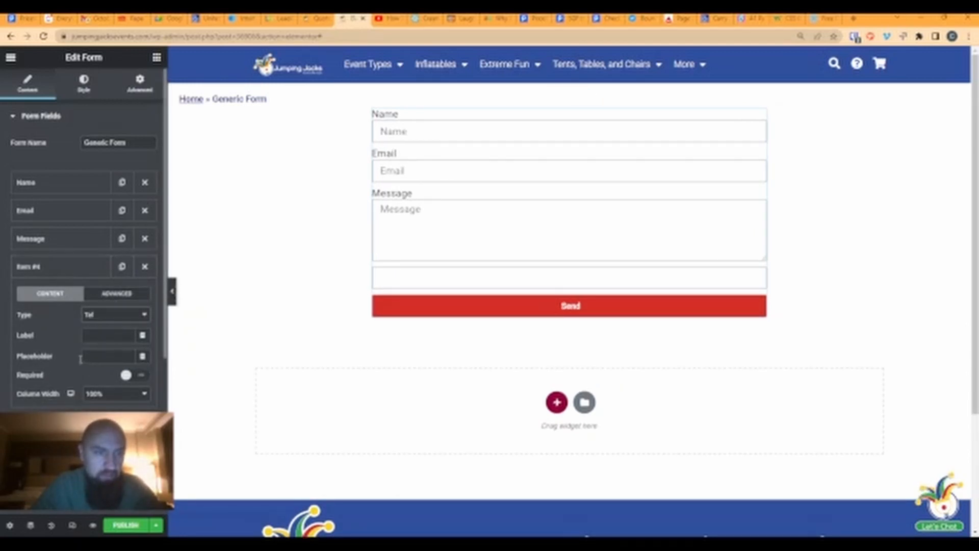
{"action": "left_click", "coordinate": [98, 335]}
{"action": "type", "text": "Cell P"}
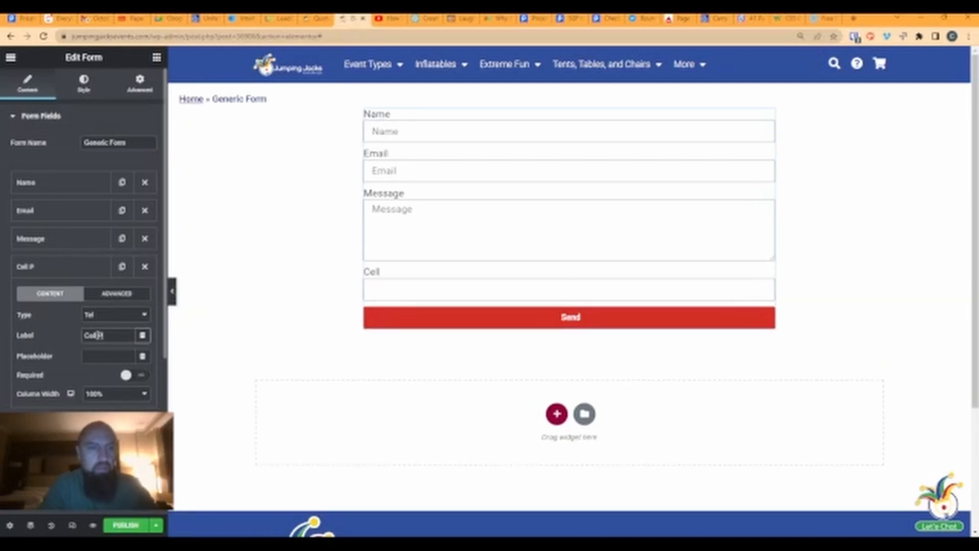
{"action": "type", "text": "hone"}
{"action": "left_click", "coordinate": [101, 357]}
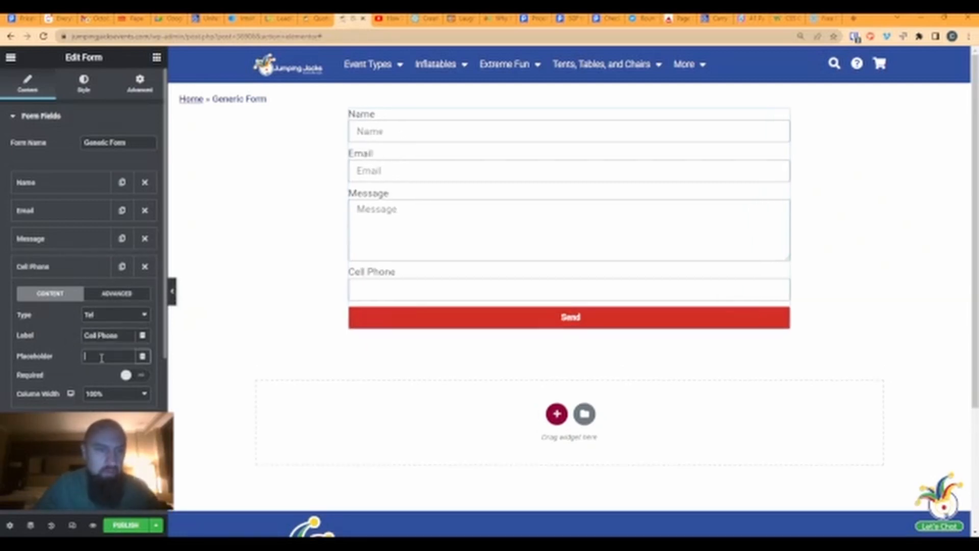
{"action": "type", "text": "Cell Phone"}
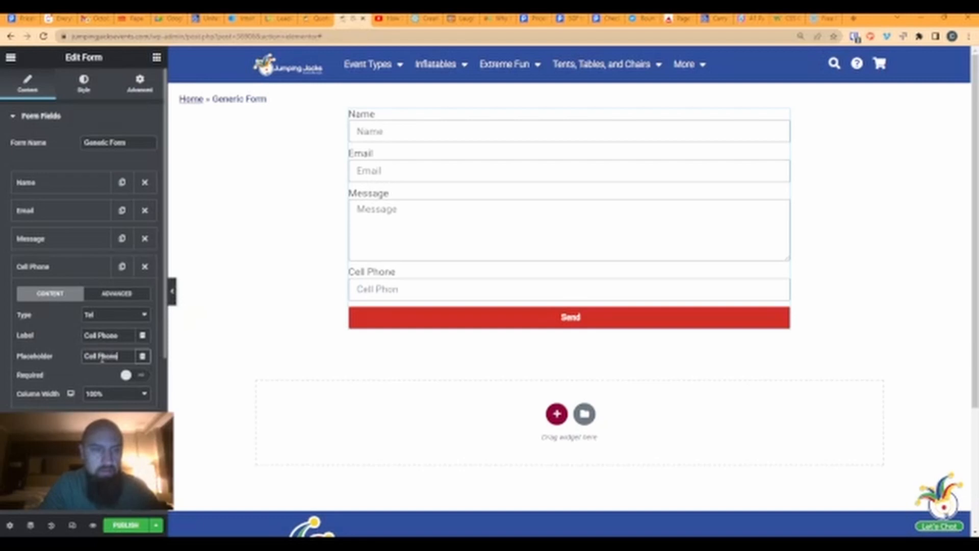
{"action": "left_click", "coordinate": [101, 296]}
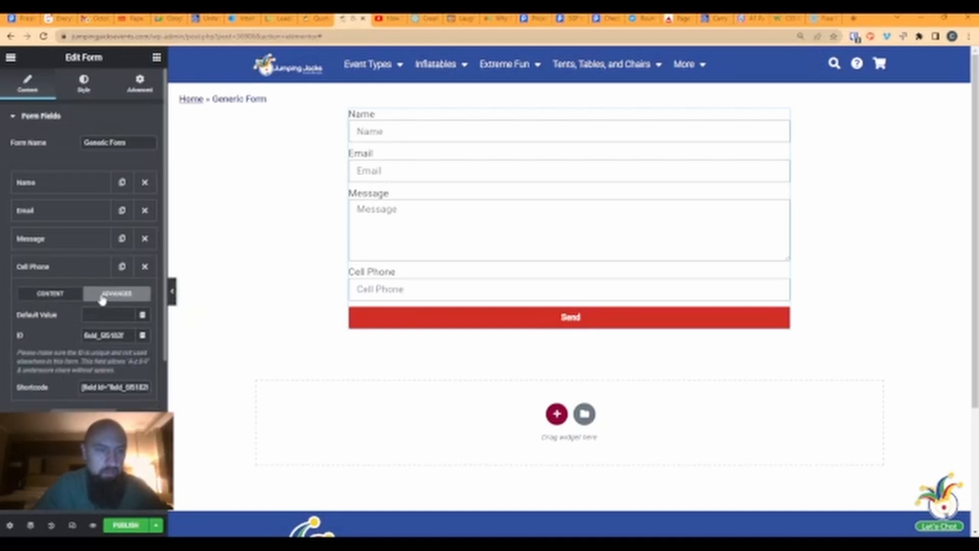
{"action": "left_click_drag", "start_coordinate": [122, 335], "coordinate": [97, 335]}
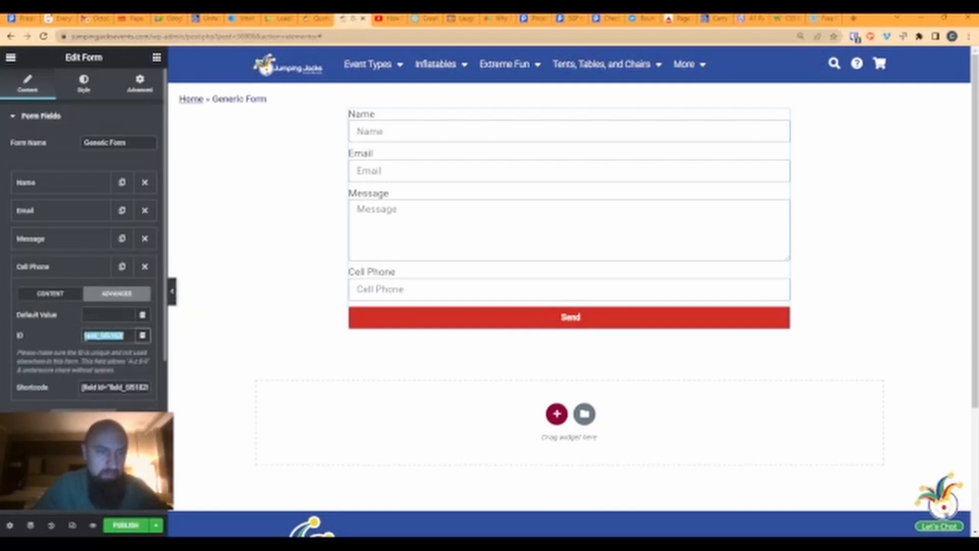
{"action": "left_click", "coordinate": [279, 20]}
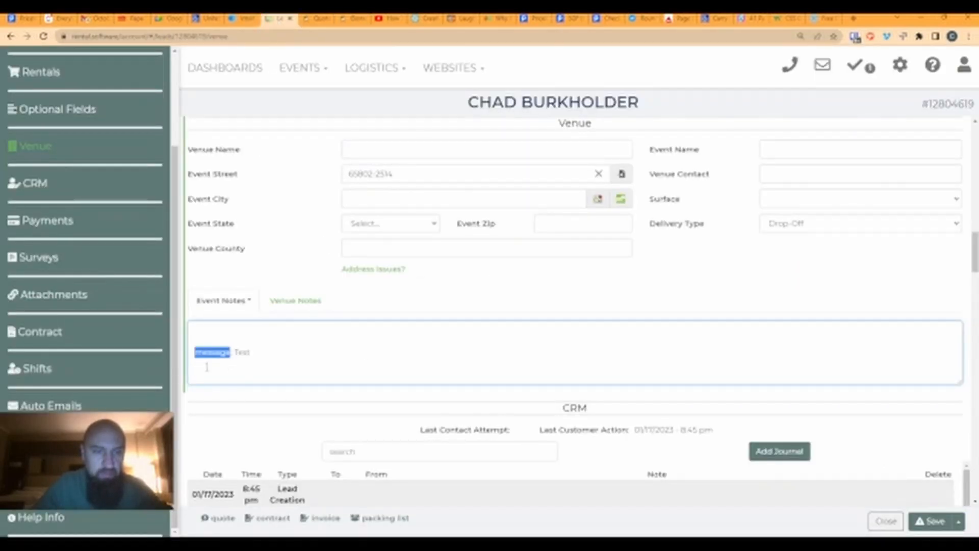
- Inspect the quote form's Primary Phone input in DevTools to confirm its id is cellphone
{"action": "left_click", "coordinate": [315, 20]}
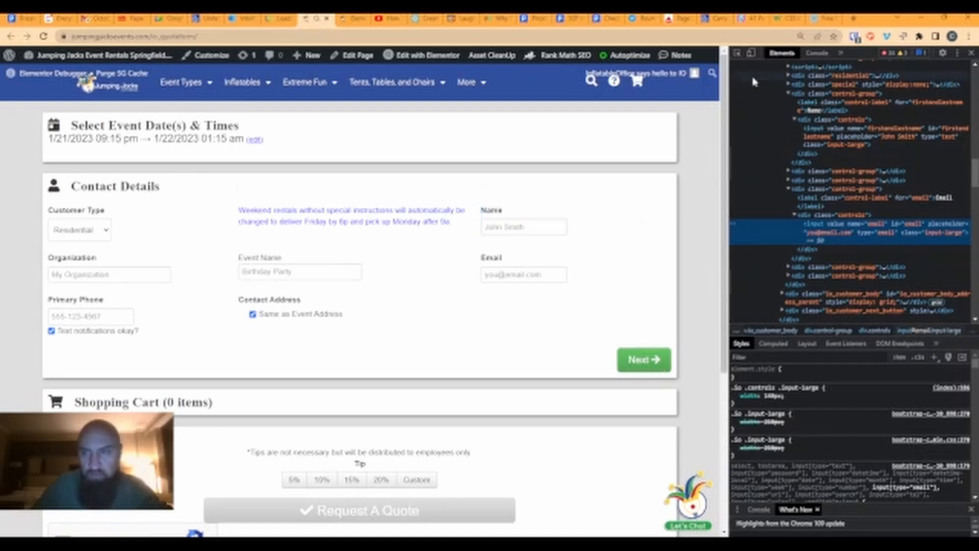
{"action": "left_click", "coordinate": [739, 53]}
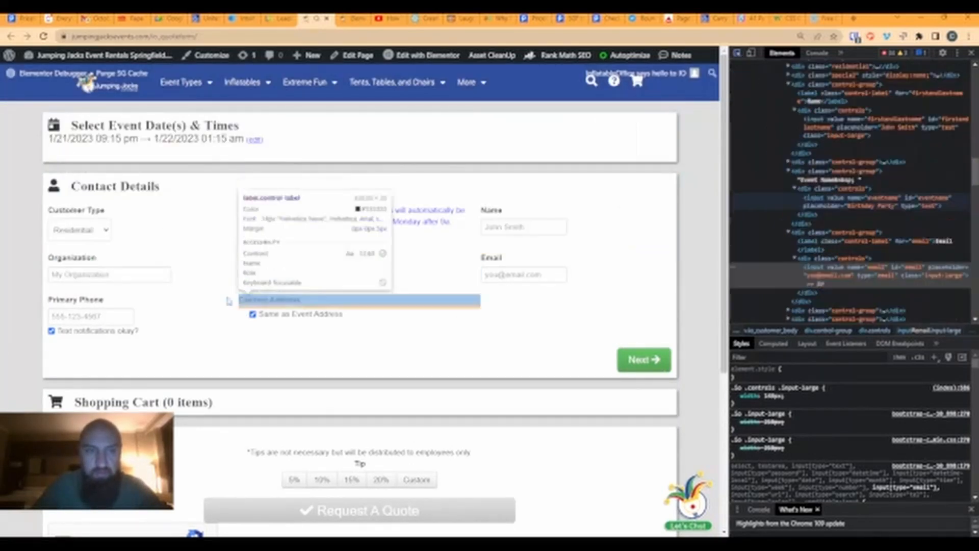
{"action": "left_click", "coordinate": [111, 319]}
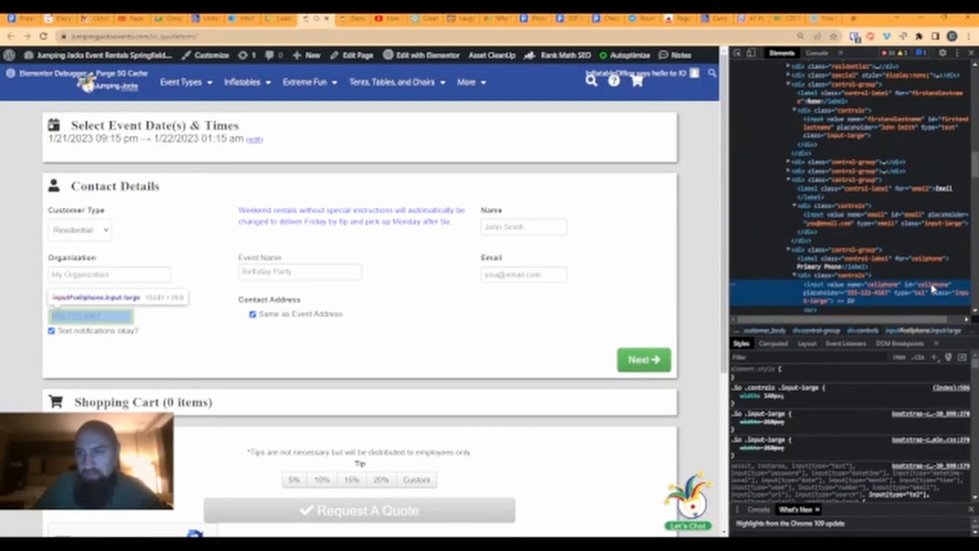
{"action": "left_click", "coordinate": [351, 19]}
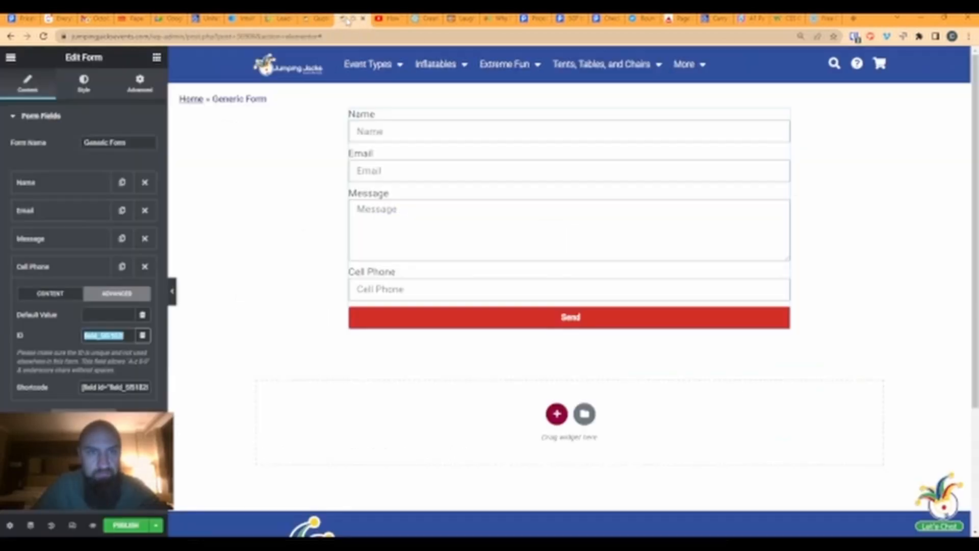
- Set the Cell Phone field's ID to cellphone and move it up under Name
{"action": "type", "text": "cellphone"}
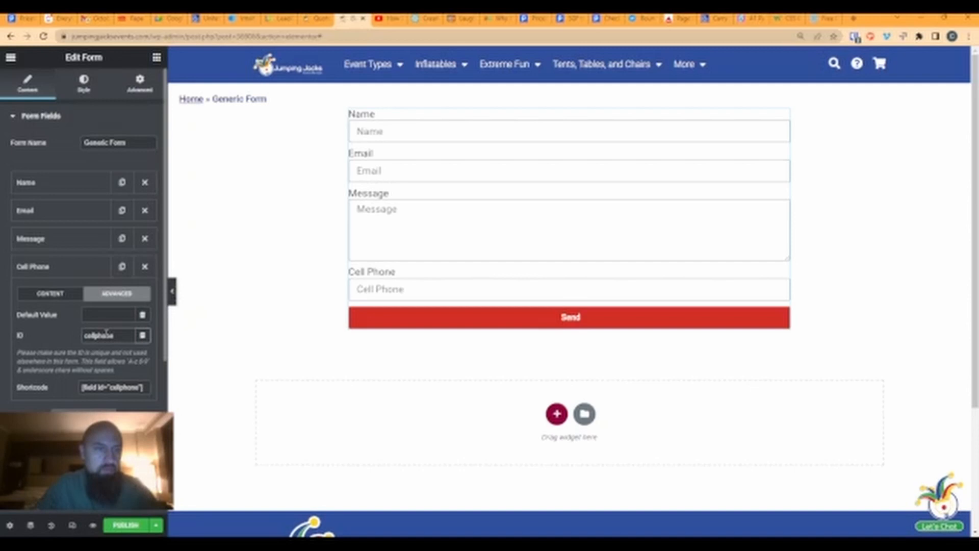
{"action": "left_click", "coordinate": [50, 266]}
{"action": "left_click_drag", "start_coordinate": [53, 269], "coordinate": [51, 212]}
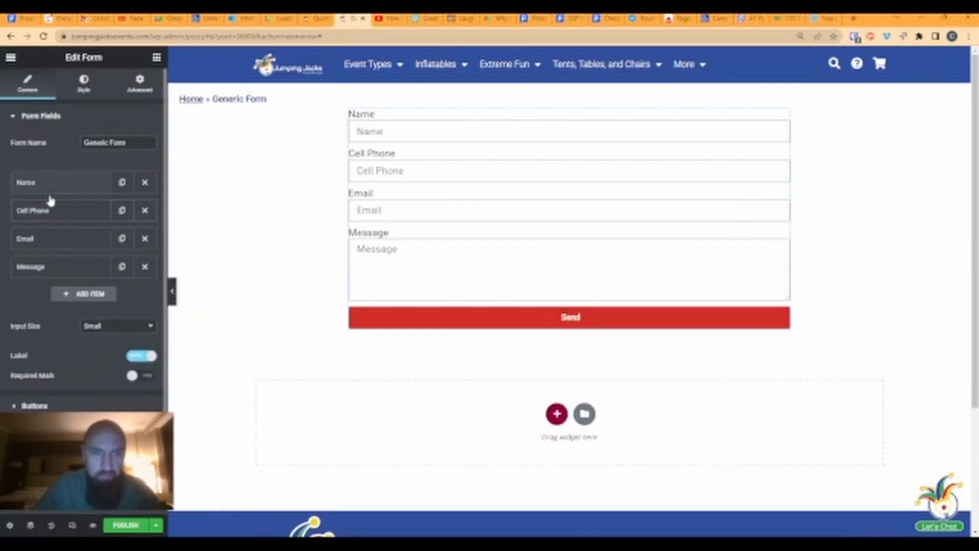
- Make Cell Phone required, show required marks, and change its placeholder to 'Cell Phone*'
{"action": "left_click", "coordinate": [45, 210]}
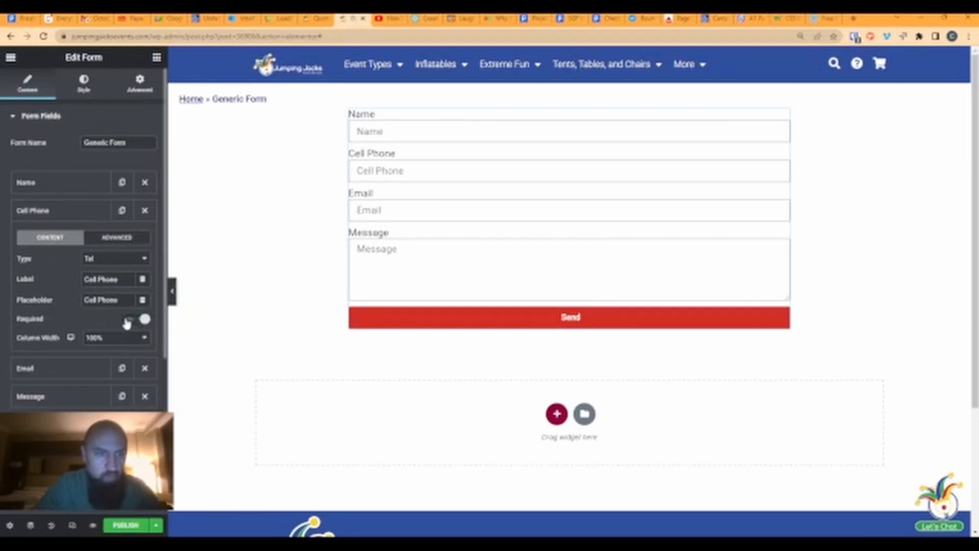
{"action": "left_click", "coordinate": [131, 318]}
{"action": "left_click", "coordinate": [42, 214]}
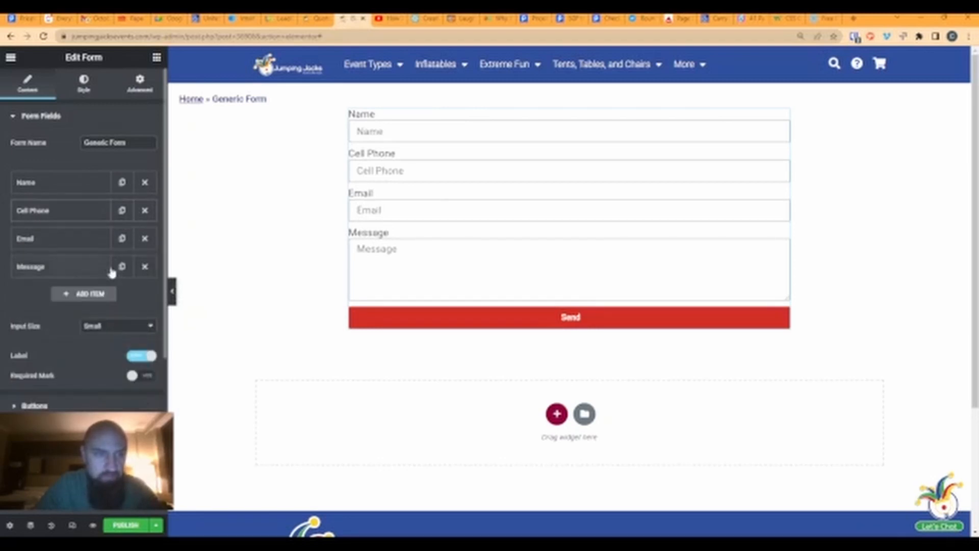
{"action": "left_click", "coordinate": [138, 376]}
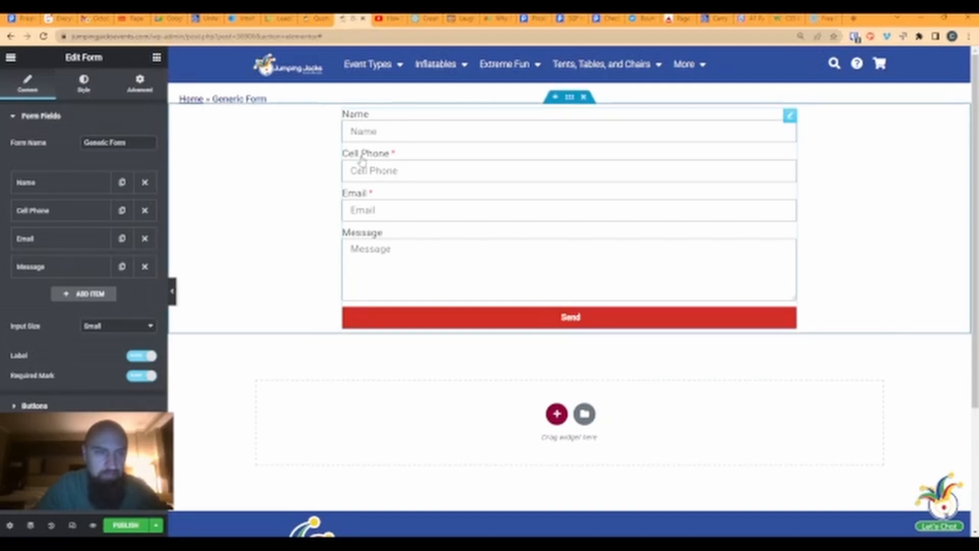
{"action": "left_click", "coordinate": [57, 211]}
{"action": "left_click", "coordinate": [127, 301]}
{"action": "type", "text": "*"}
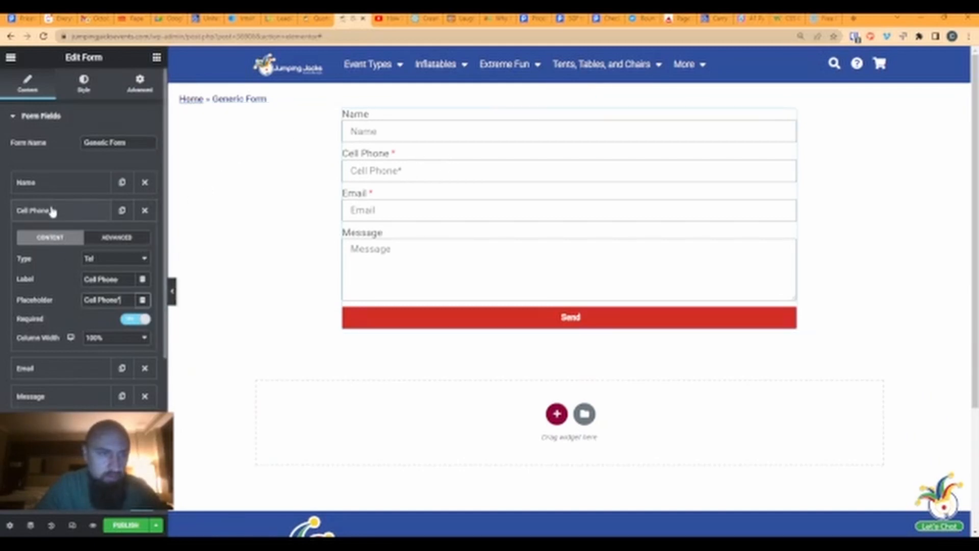
- Make the Name field required and change its placeholder to 'Name*'
{"action": "left_click", "coordinate": [50, 181]}
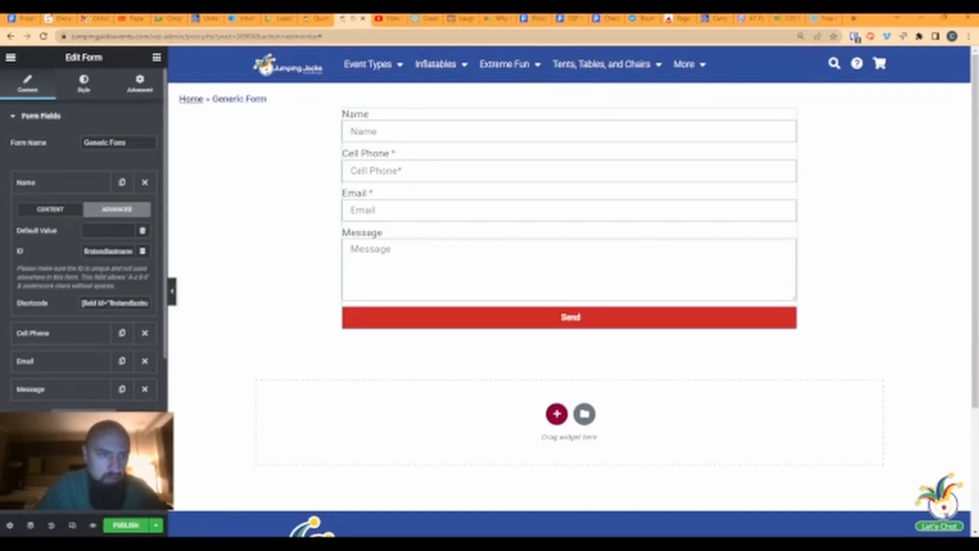
{"action": "left_click", "coordinate": [65, 214]}
{"action": "left_click", "coordinate": [133, 292]}
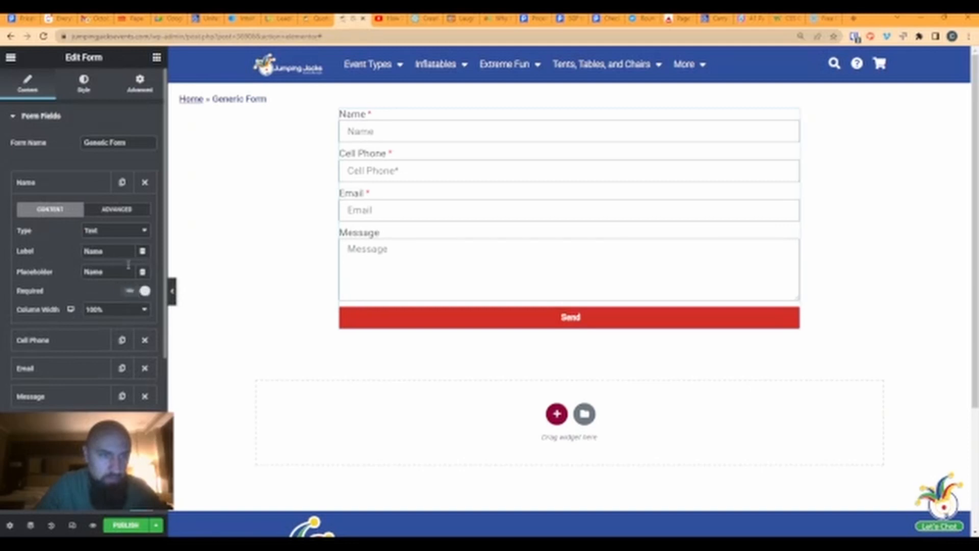
{"action": "left_click", "coordinate": [117, 250]}
{"action": "left_click", "coordinate": [114, 271]}
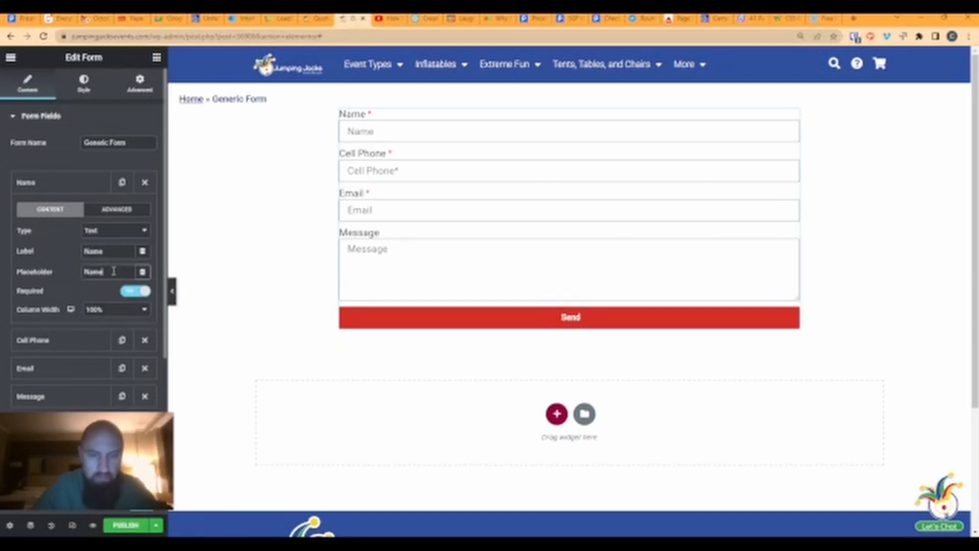
{"action": "type", "text": "*"}
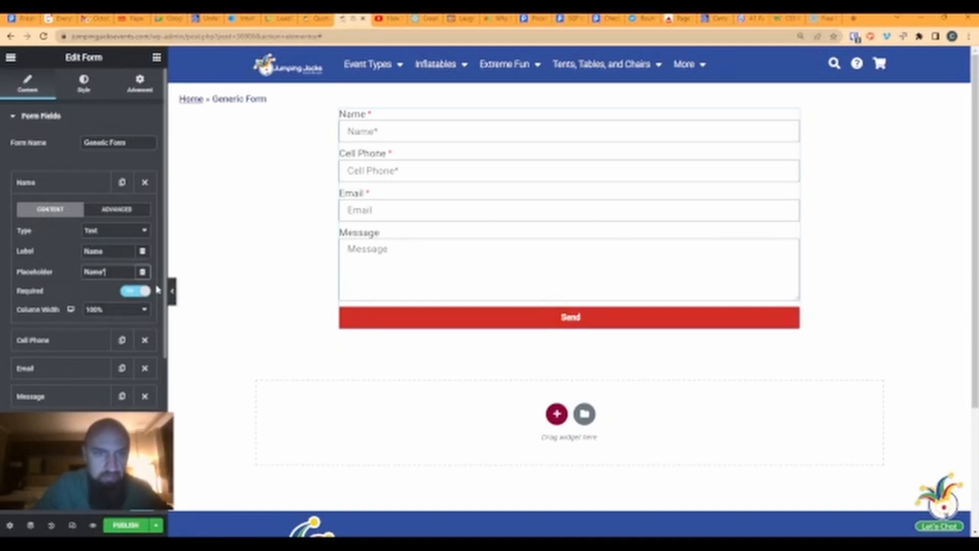
{"action": "left_click", "coordinate": [55, 182]}
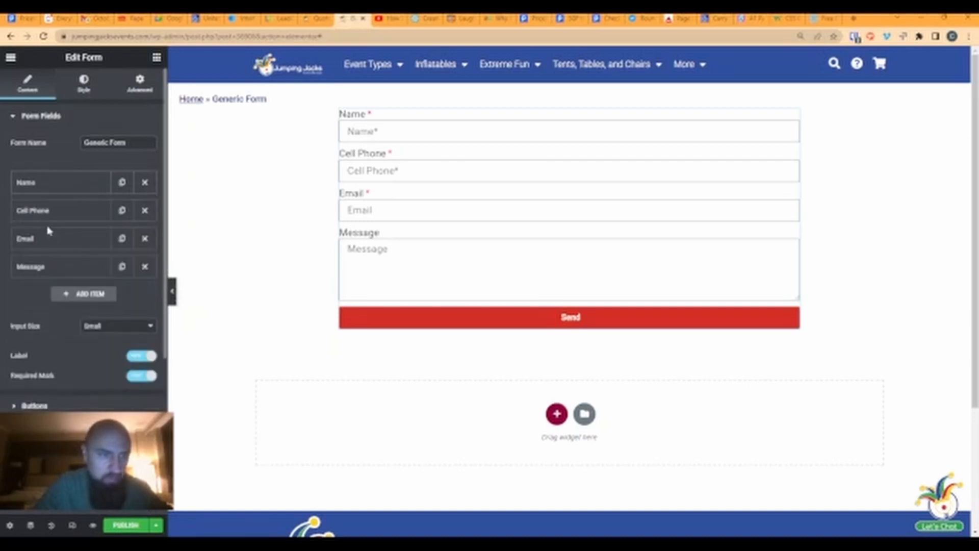
- Turn off Required on the Email field
{"action": "left_click", "coordinate": [46, 242]}
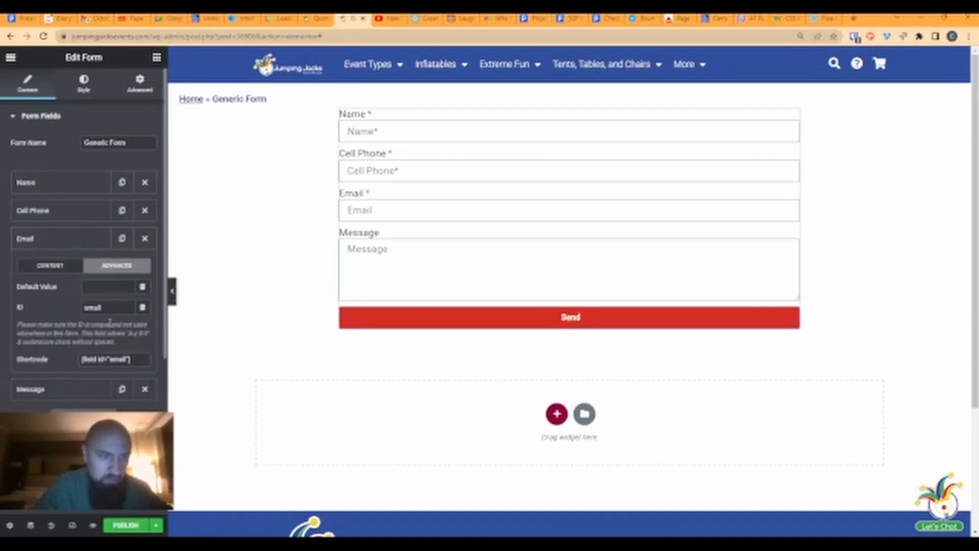
{"action": "left_click", "coordinate": [62, 266]}
{"action": "left_click", "coordinate": [128, 350]}
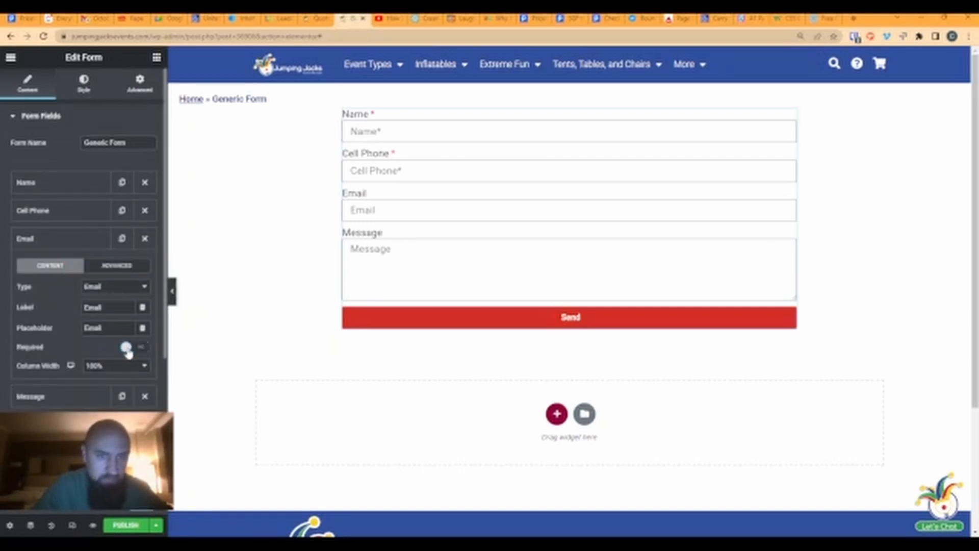
{"action": "left_click", "coordinate": [51, 238]}
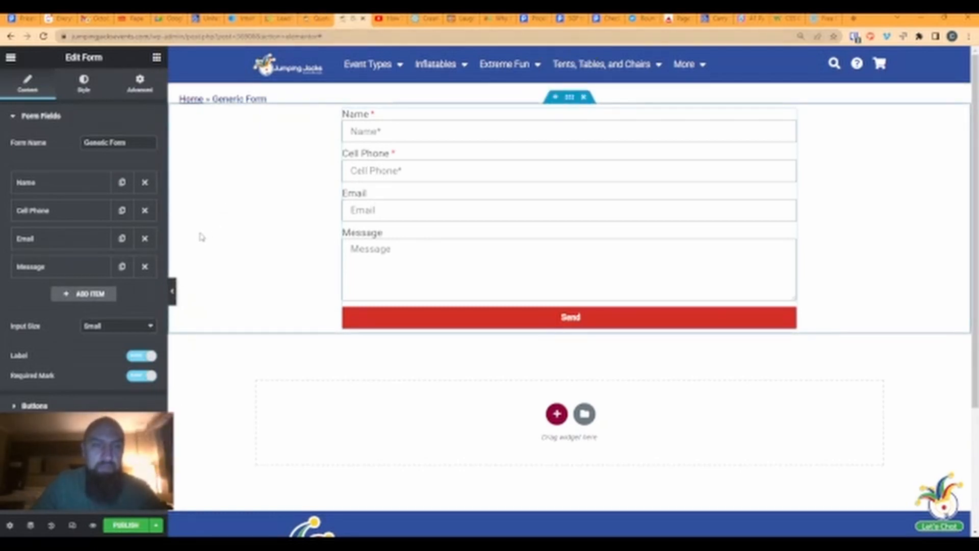
- Inspect the quote form's 'Text notifications okay?' checkbox in DevTools, finding it named oktotext
{"action": "left_click", "coordinate": [313, 19]}
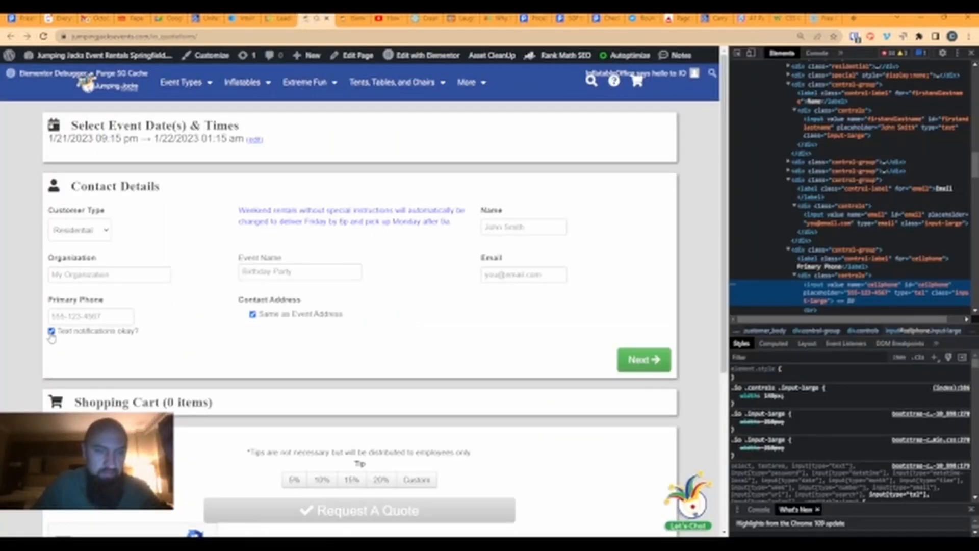
{"action": "left_click", "coordinate": [736, 54]}
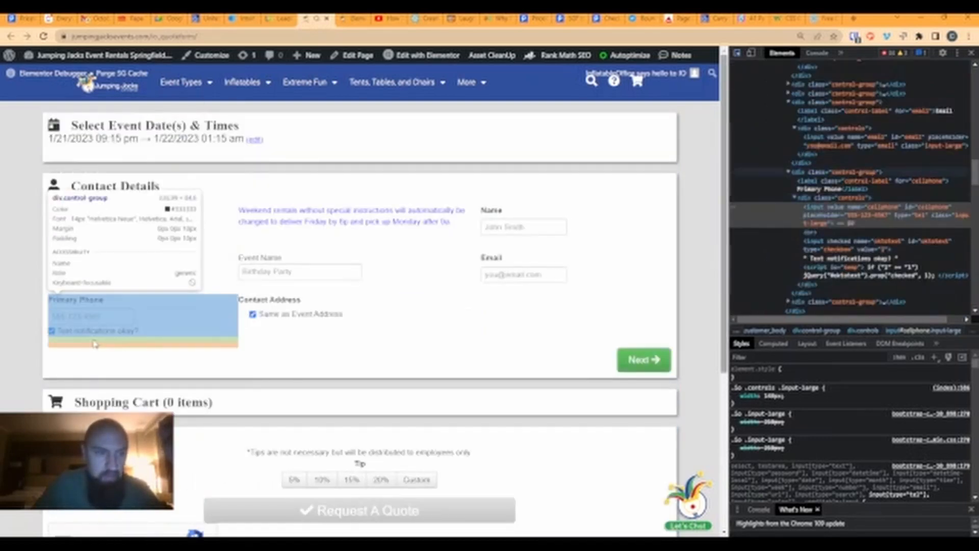
{"action": "left_click", "coordinate": [53, 334]}
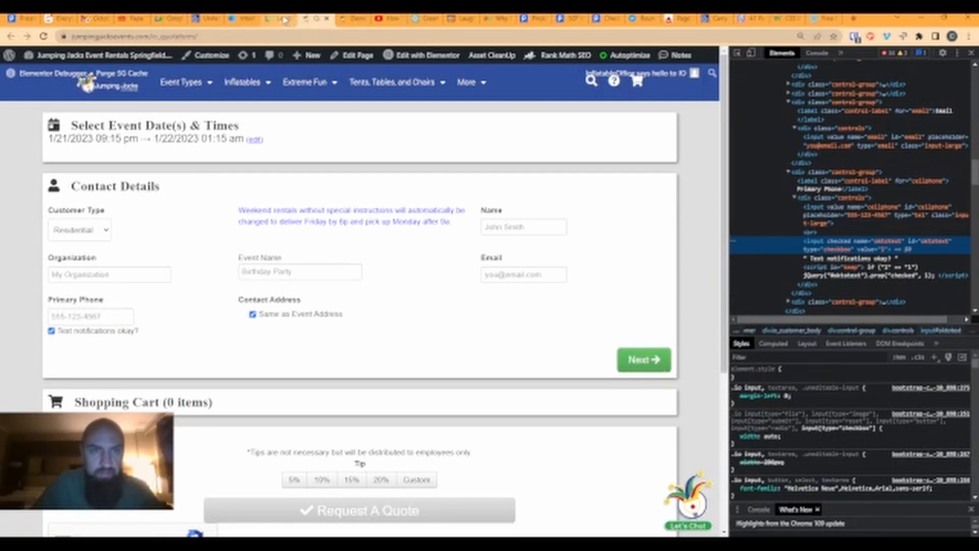
{"action": "left_click", "coordinate": [351, 18]}
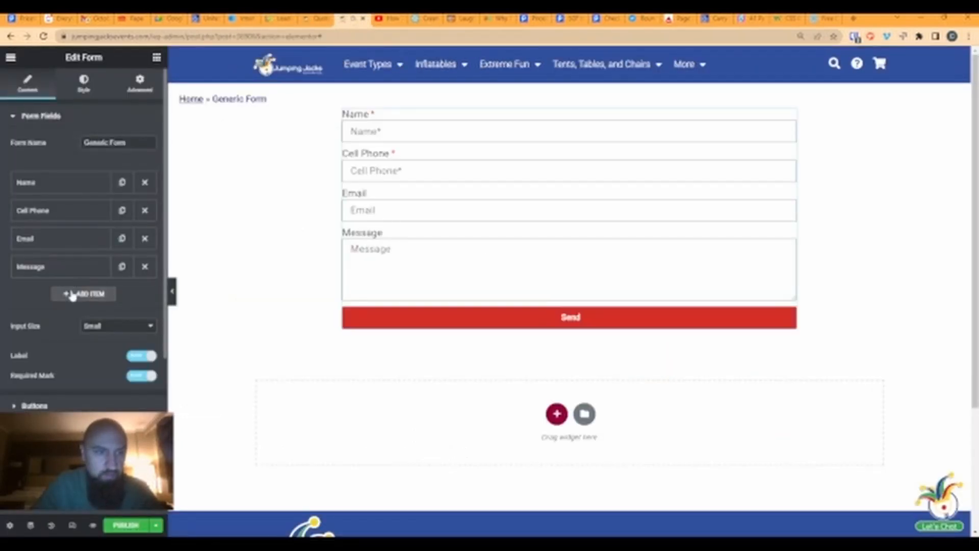
- Add a new hidden form field labelled Ok To Text
{"action": "left_click", "coordinate": [73, 294]}
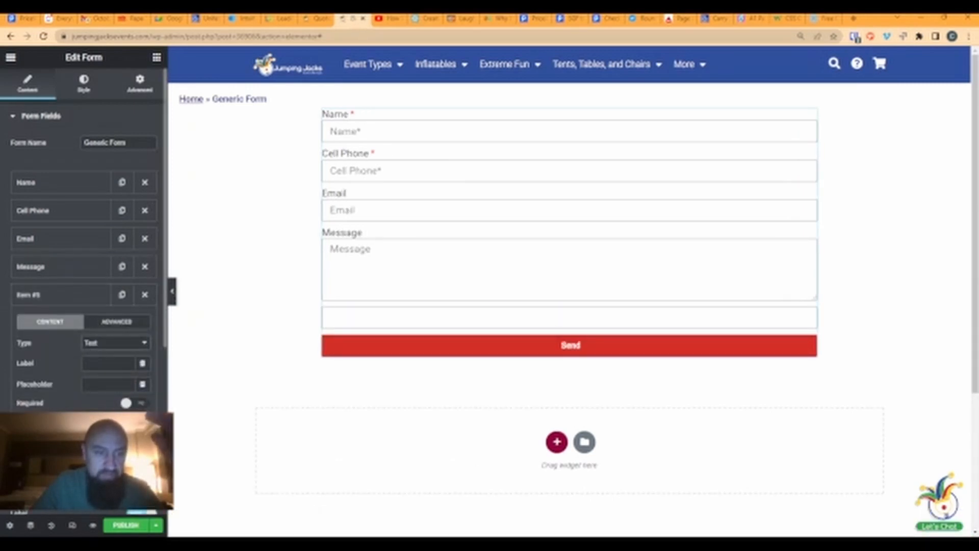
{"action": "left_click", "coordinate": [105, 487]}
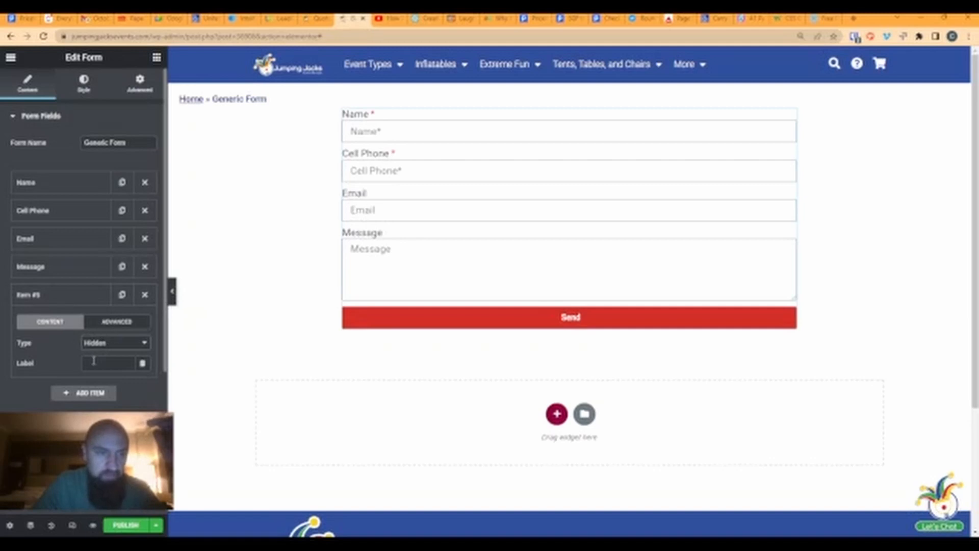
{"action": "left_click", "coordinate": [100, 364]}
{"action": "type", "text": "d"}
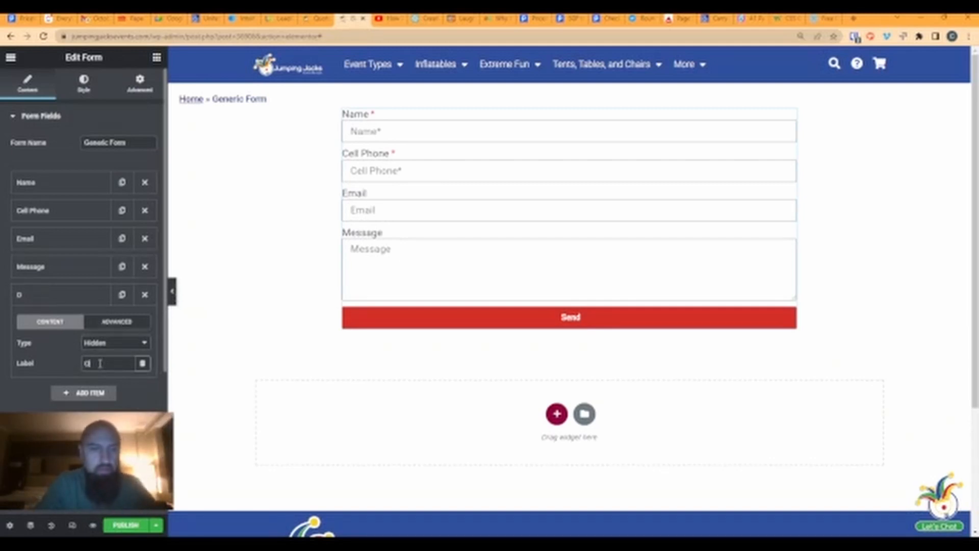
{"action": "type", "text": "k To Text"}
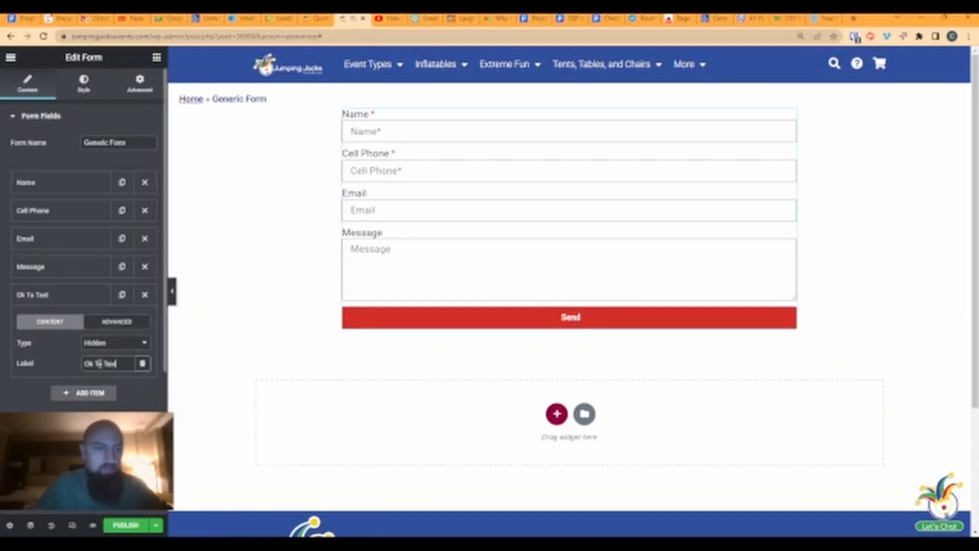
- Give the Ok To Text field ID oktotext and default value 1, then view the quote page
{"action": "left_click", "coordinate": [113, 326]}
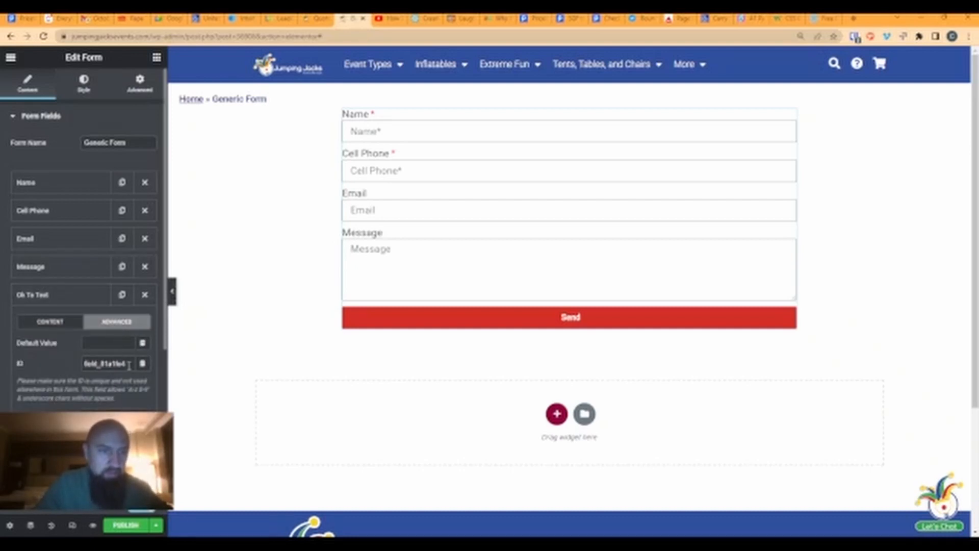
{"action": "left_click_drag", "start_coordinate": [129, 365], "coordinate": [69, 368]}
{"action": "type", "text": "oktotext"}
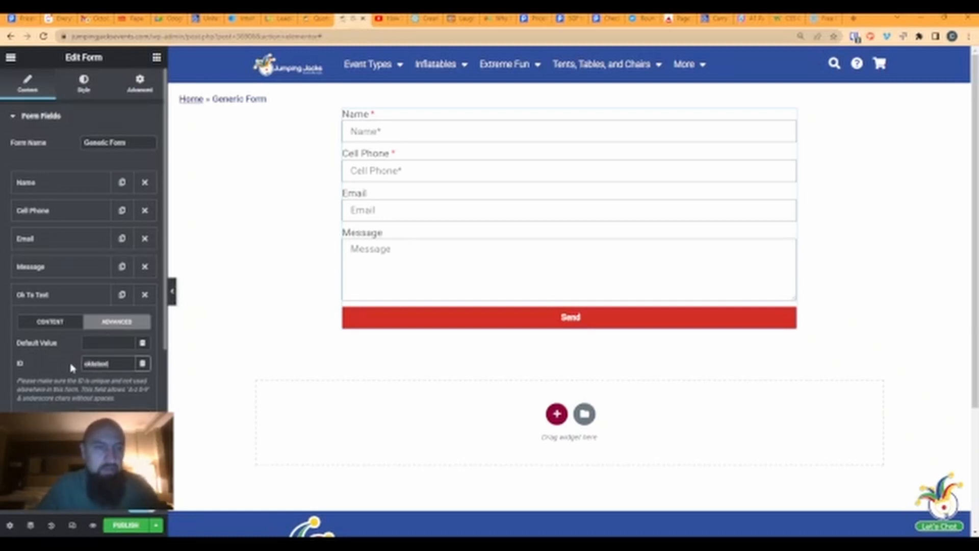
{"action": "left_click", "coordinate": [103, 345]}
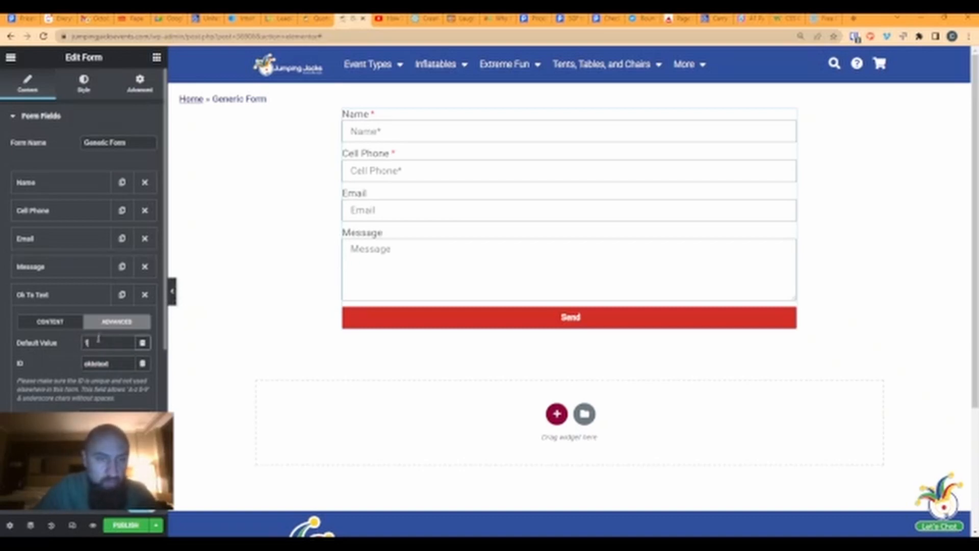
{"action": "left_click", "coordinate": [61, 296]}
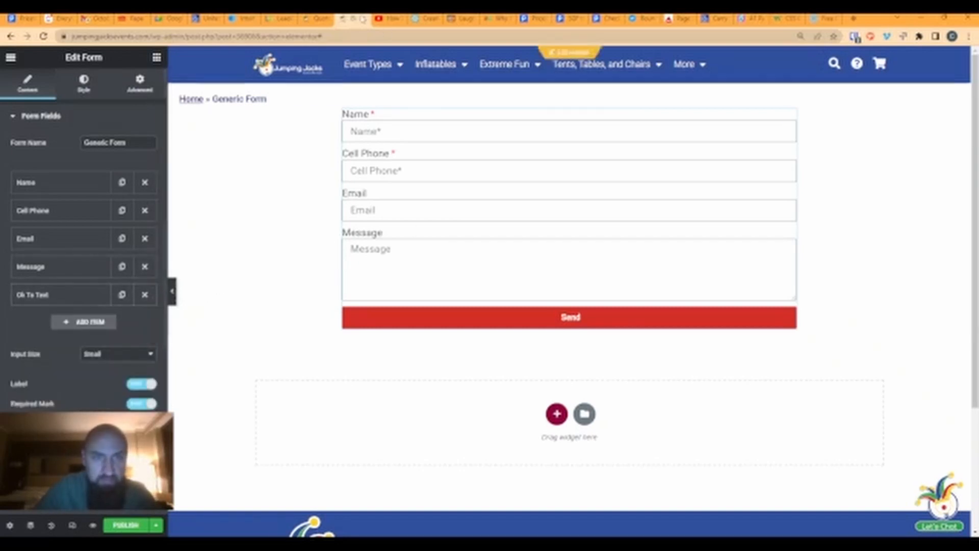
{"action": "left_click", "coordinate": [315, 18]}
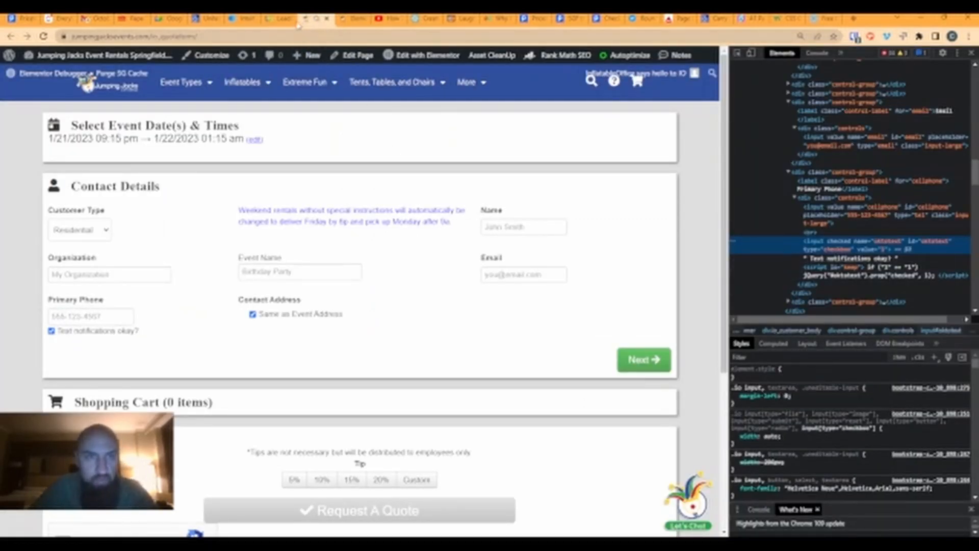
- Review the test lead's customer and rental sections and its Referral setting in InflatableOffice
{"action": "left_click", "coordinate": [281, 19]}
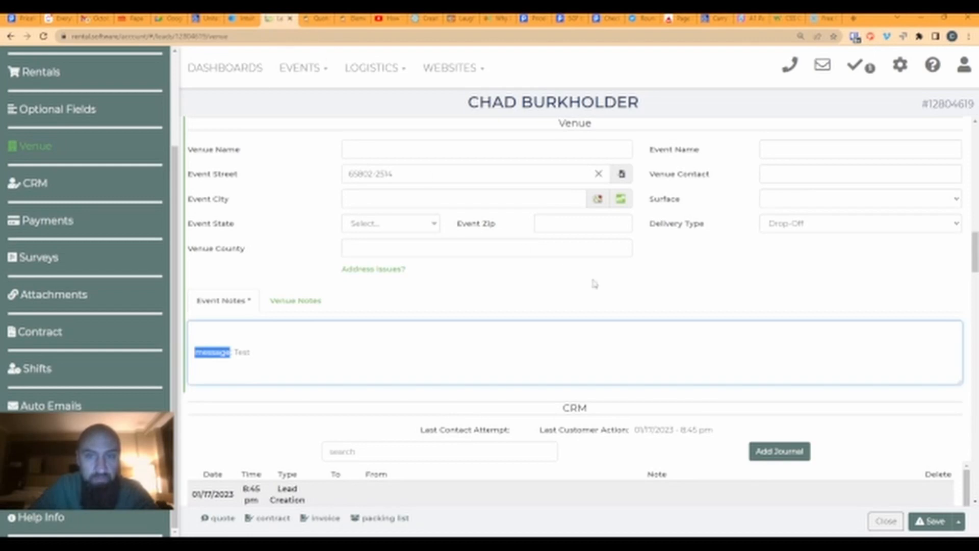
{"action": "scroll", "coordinate": [592, 282], "scroll_direction": "up", "scroll_amount": 6}
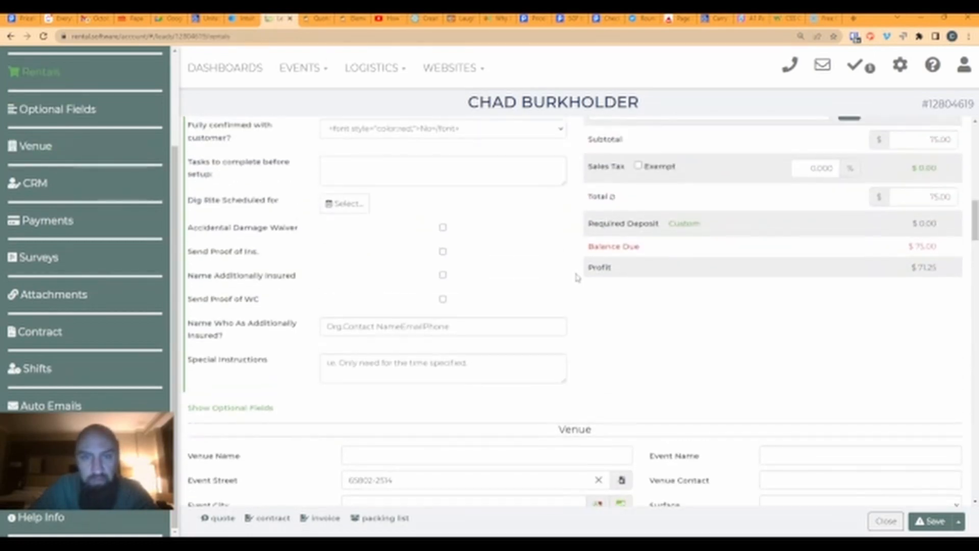
{"action": "scroll", "coordinate": [576, 278], "scroll_direction": "up", "scroll_amount": 11}
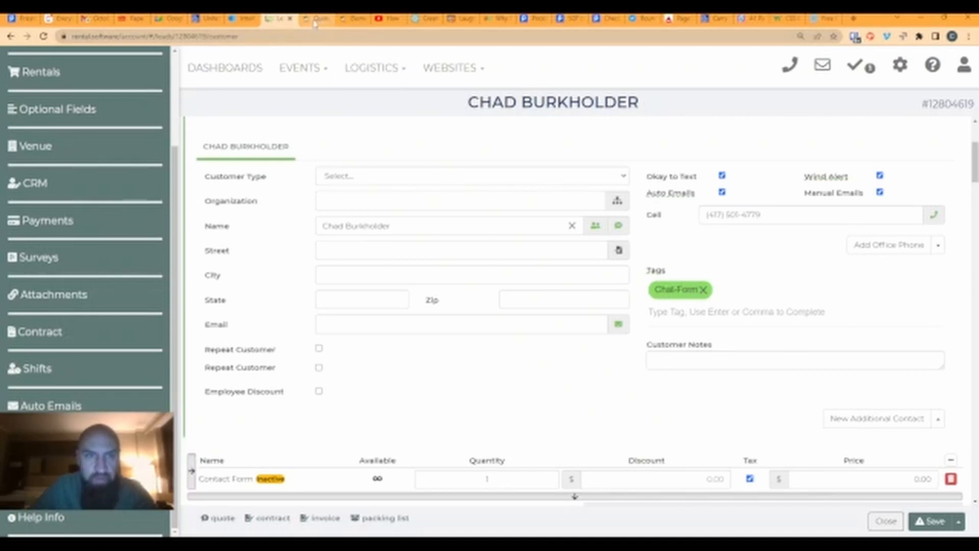
{"action": "scroll", "coordinate": [397, 273], "scroll_direction": "down", "scroll_amount": 3}
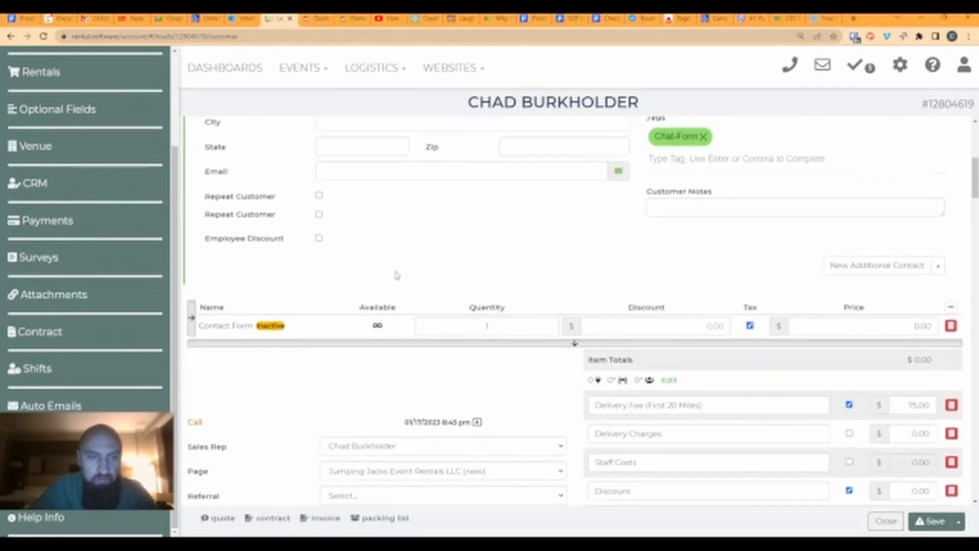
{"action": "scroll", "coordinate": [426, 224], "scroll_direction": "down", "scroll_amount": 3}
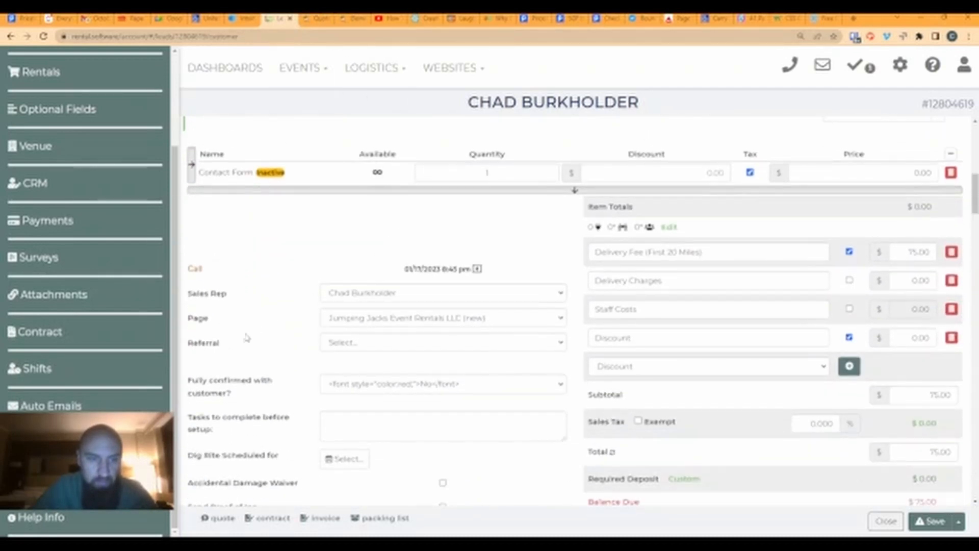
{"action": "left_click", "coordinate": [353, 346]}
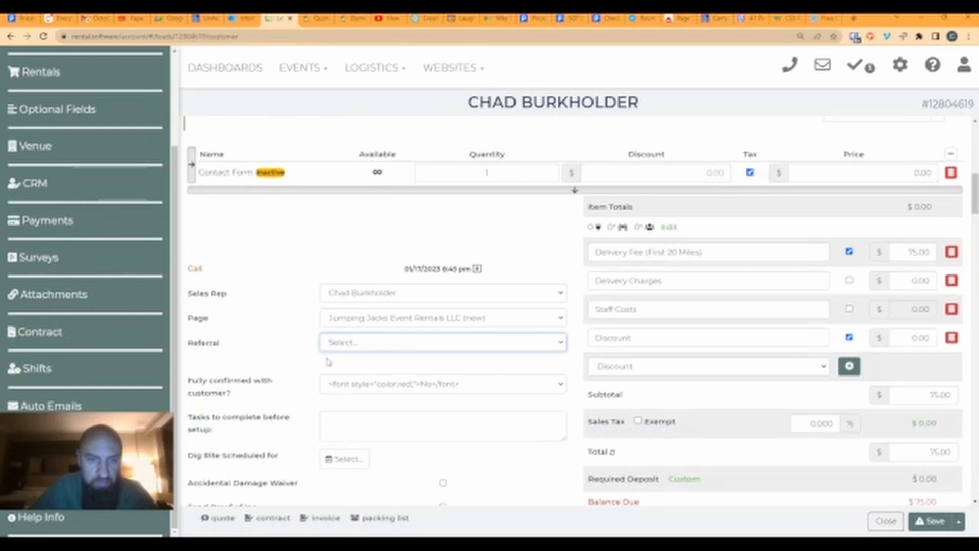
{"action": "left_click", "coordinate": [283, 335]}
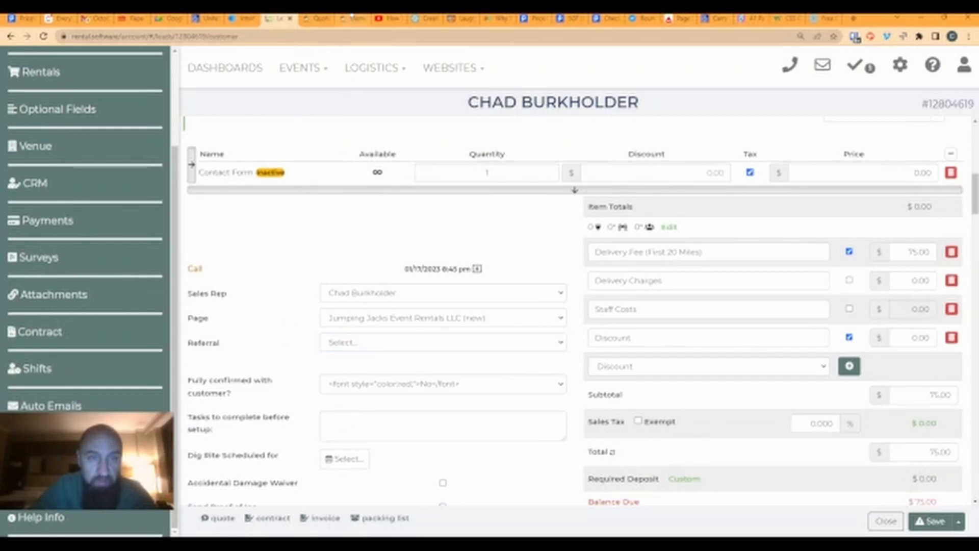
{"action": "left_click", "coordinate": [341, 347]}
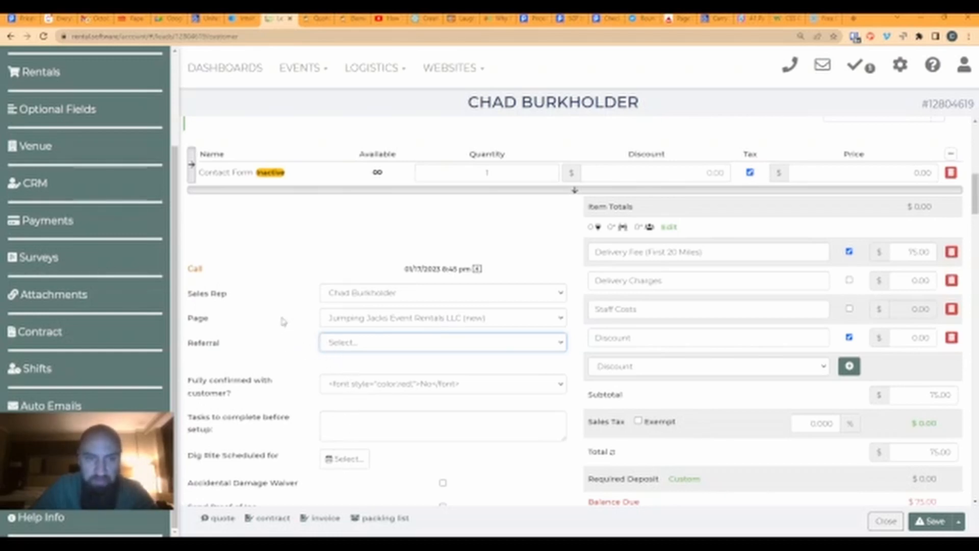
- Look back over the lead's tag fields, then return to the Elementor form editor
{"action": "scroll", "coordinate": [283, 321], "scroll_direction": "up", "scroll_amount": 1}
{"action": "scroll", "coordinate": [709, 219], "scroll_direction": "up", "scroll_amount": 4}
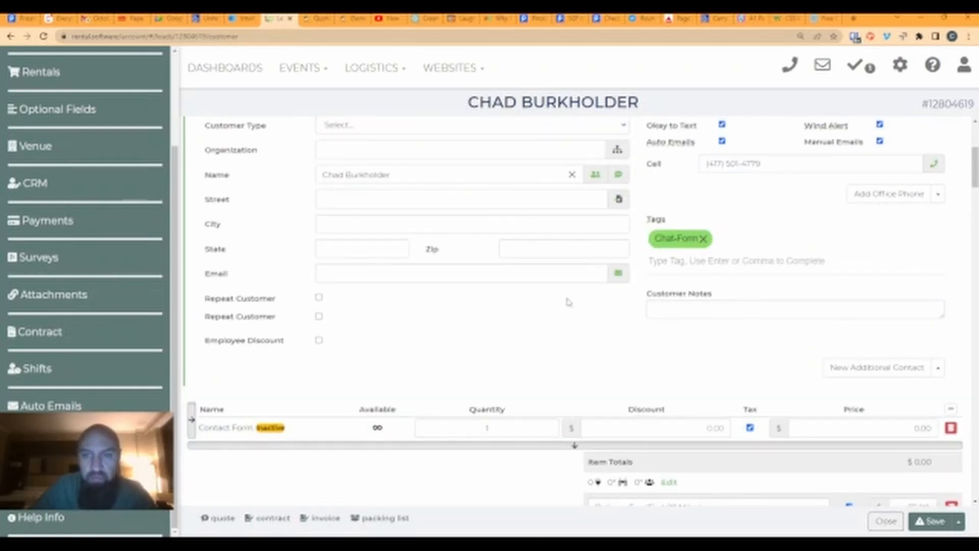
{"action": "scroll", "coordinate": [569, 303], "scroll_direction": "down", "scroll_amount": 6}
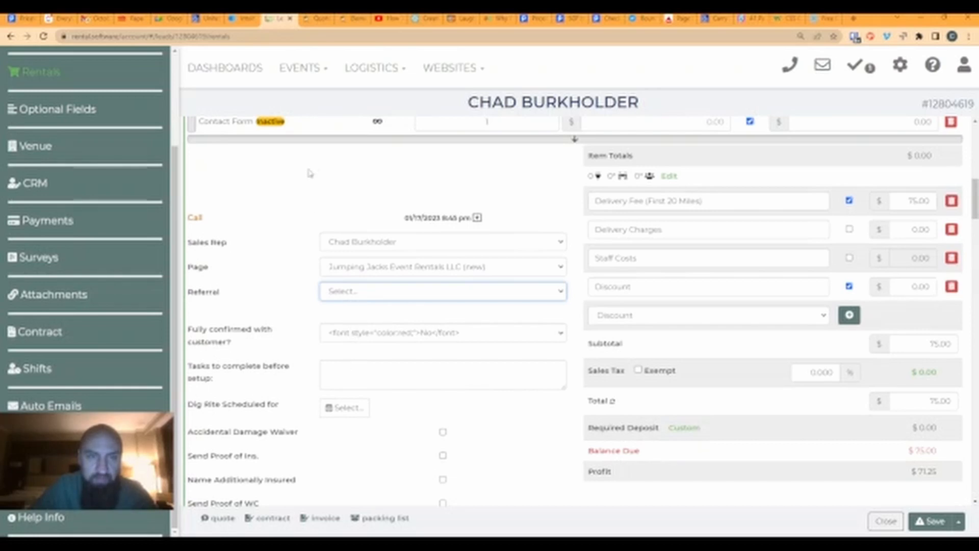
{"action": "scroll", "coordinate": [545, 255], "scroll_direction": "up", "scroll_amount": 2}
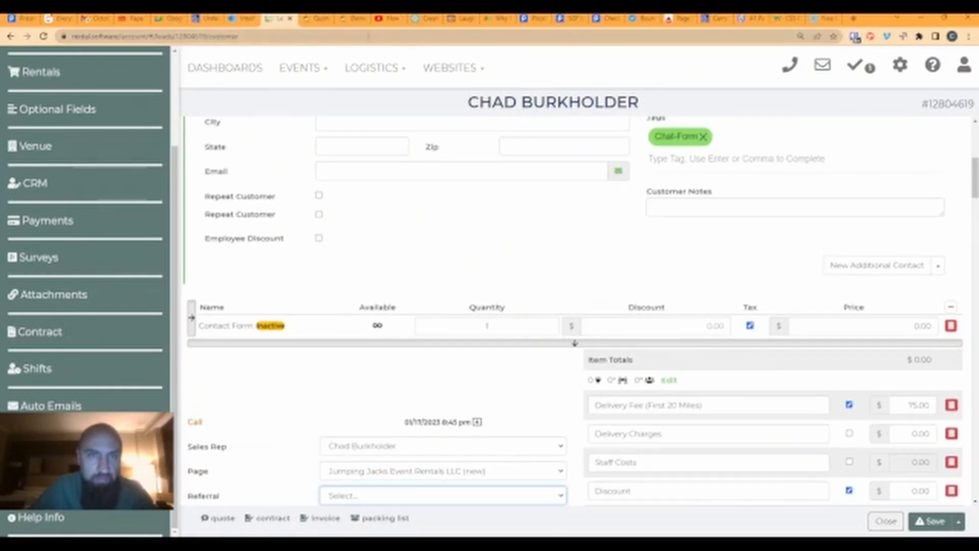
{"action": "left_click", "coordinate": [313, 19]}
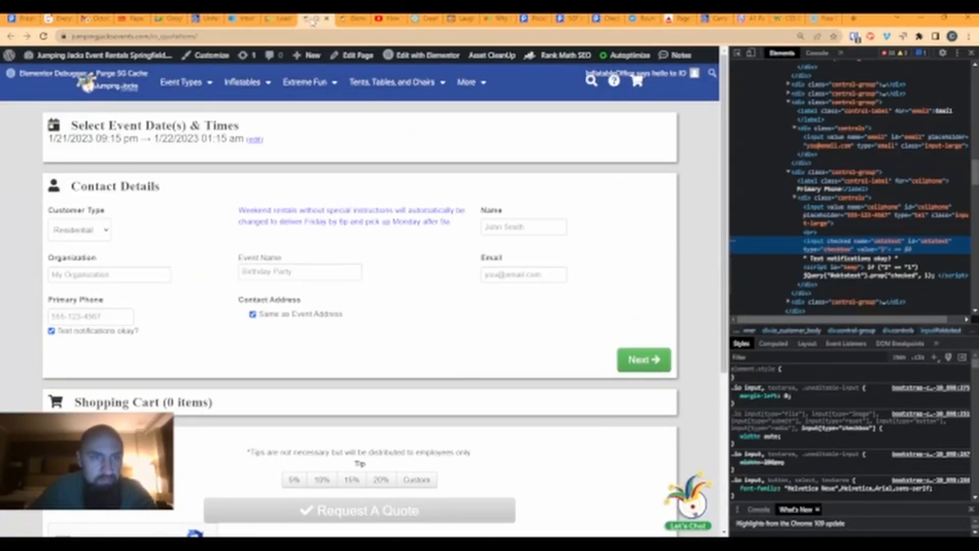
{"action": "left_click", "coordinate": [280, 19]}
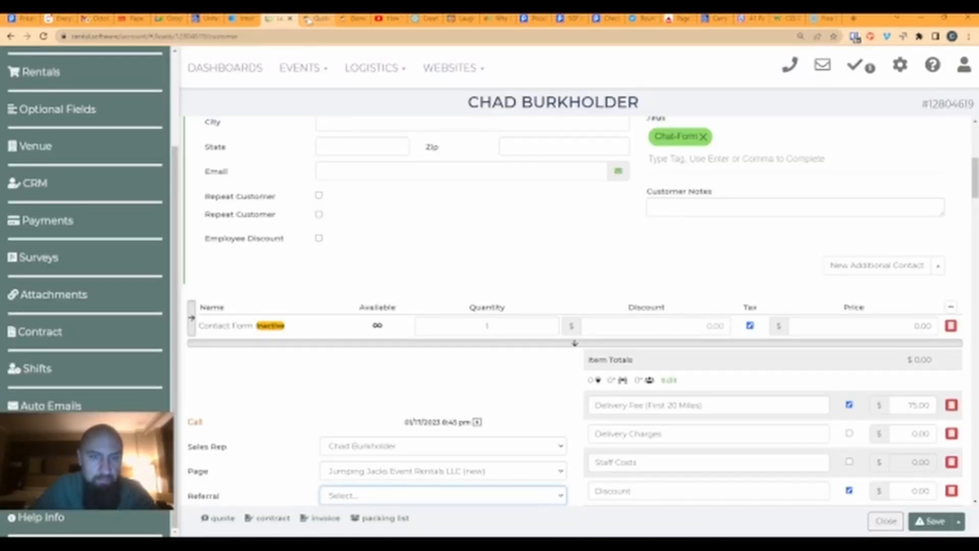
{"action": "left_click", "coordinate": [351, 19]}
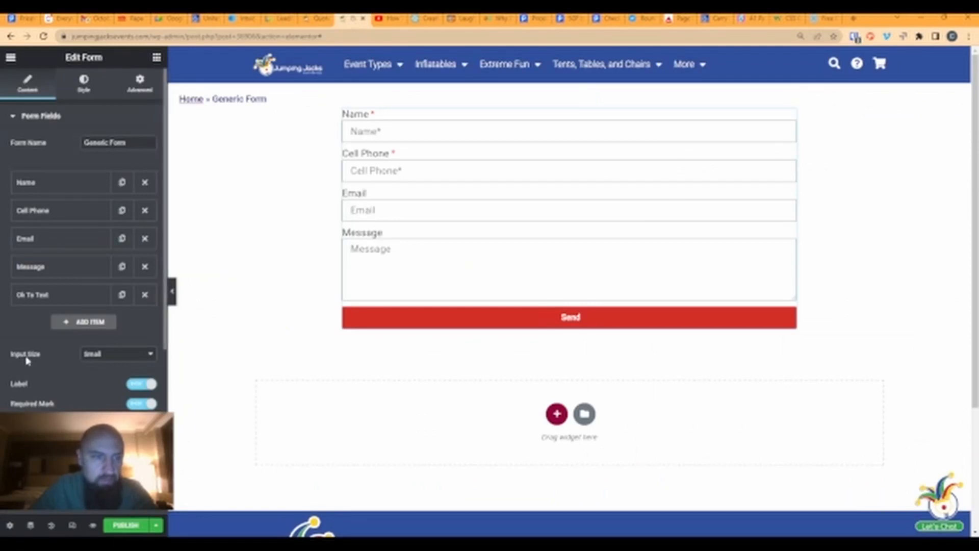
- Add another hidden form field labelled Tag
{"action": "left_click", "coordinate": [66, 323]}
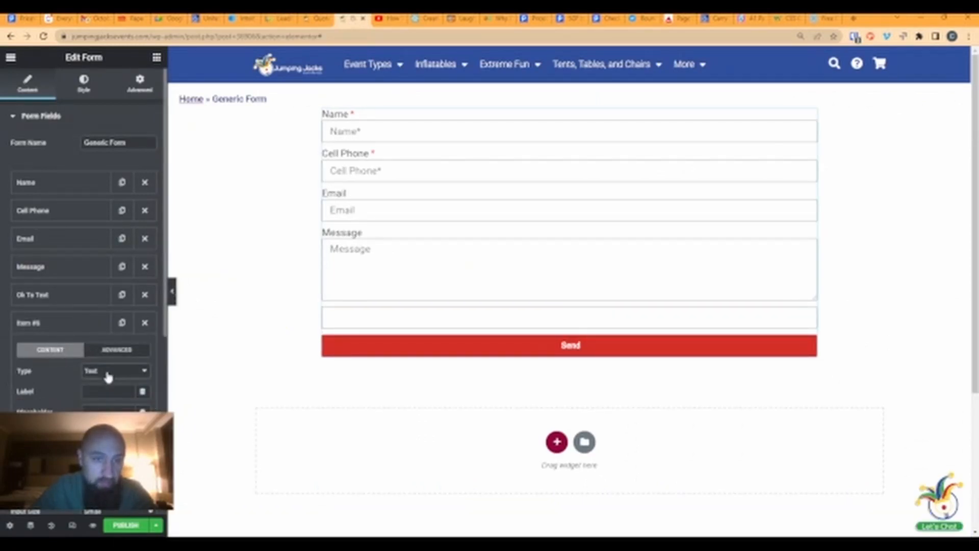
{"action": "left_click", "coordinate": [107, 376]}
{"action": "left_click", "coordinate": [97, 321]}
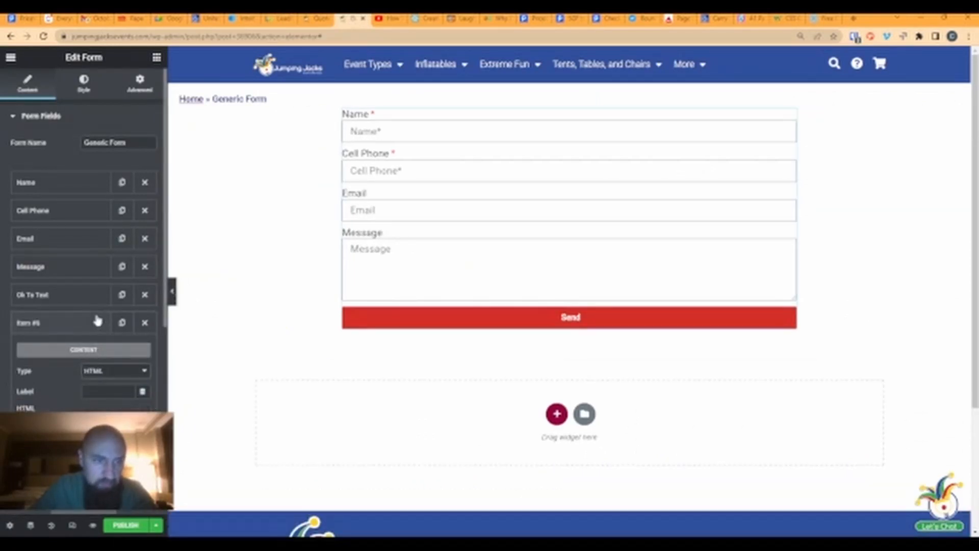
{"action": "left_click", "coordinate": [108, 391]}
{"action": "type", "text": "Tags"}
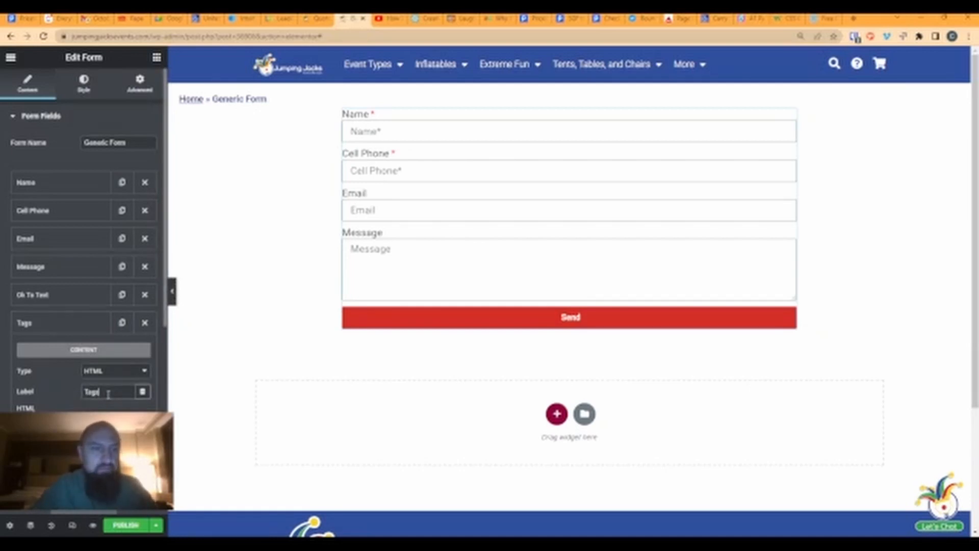
{"action": "key", "text": "BackSpace"}
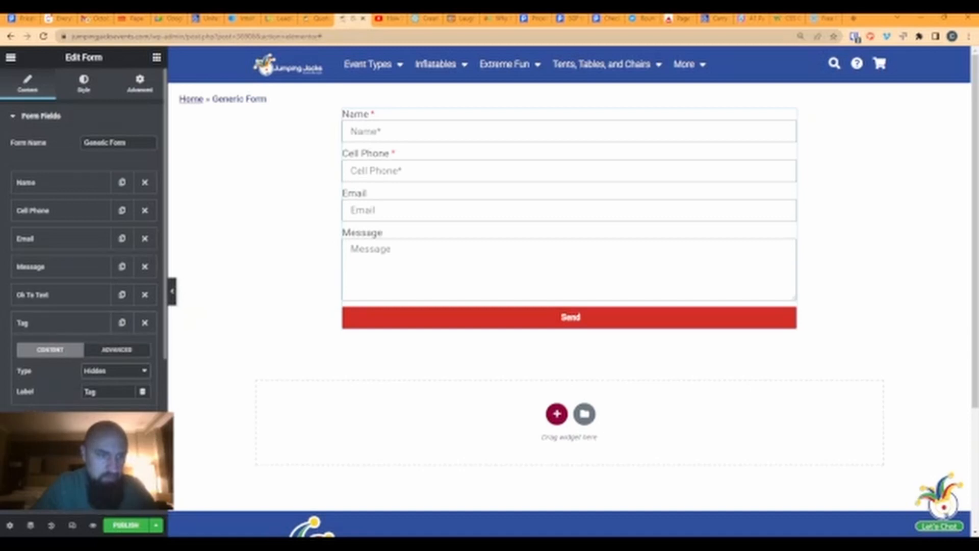
- Select the Tag field's ID in its advanced settings, then go to the DevTools quote page
{"action": "left_click", "coordinate": [115, 352]}
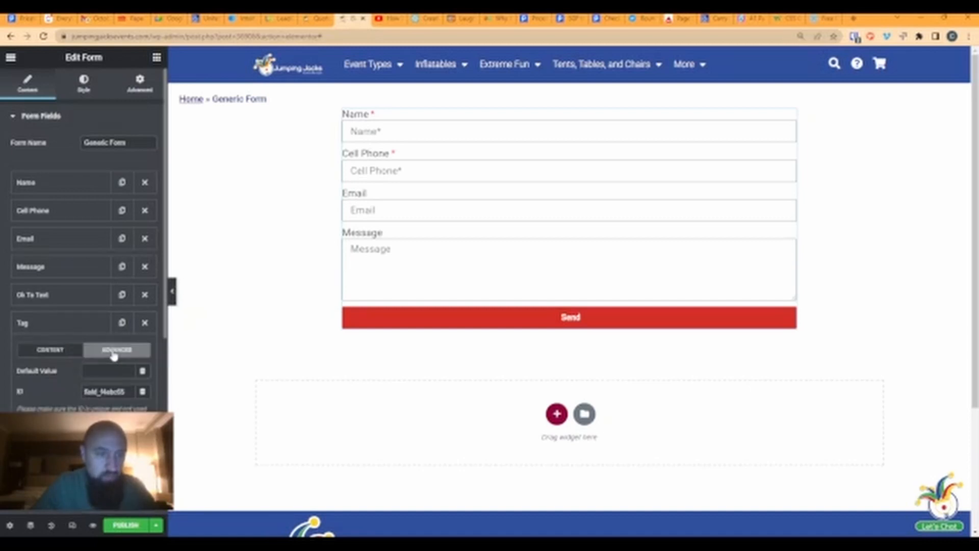
{"action": "double_click", "coordinate": [128, 393]}
{"action": "key", "text": "ctrl+shift+Tab"}
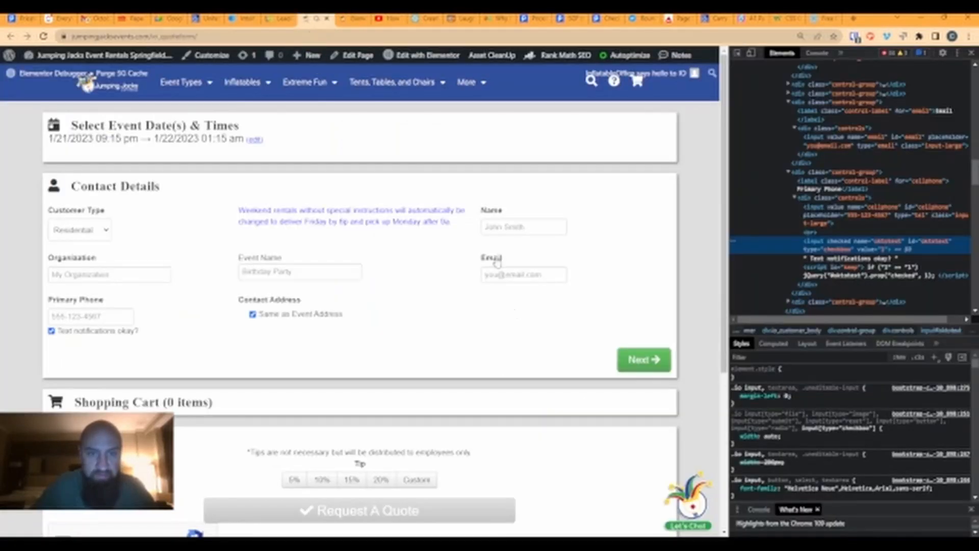
- Search the quote form's markup for the custom tags (custtags) field, then open the lead record
{"action": "key", "text": "ctrl+f"}
{"action": "left_click", "coordinate": [838, 94]}
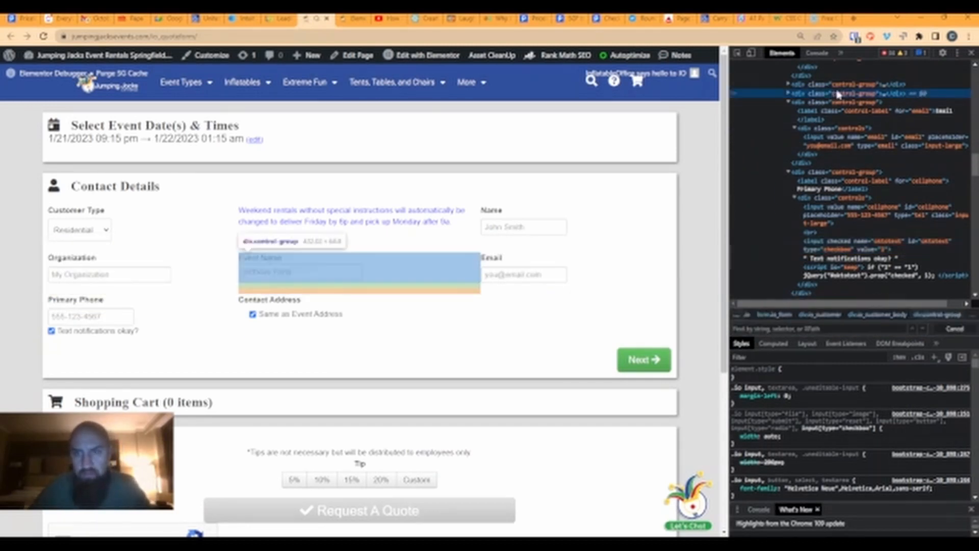
{"action": "key", "text": "ctrl+f"}
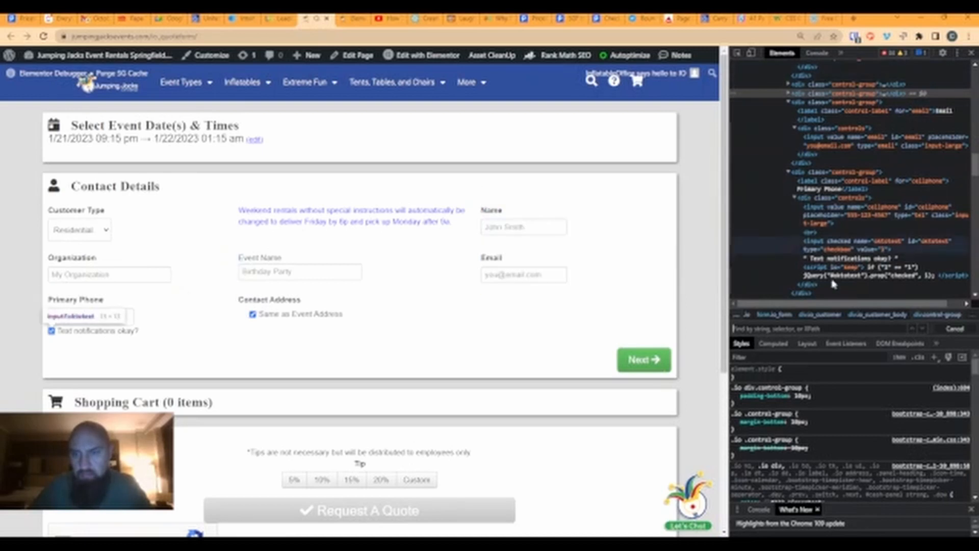
{"action": "type", "text": "en"}
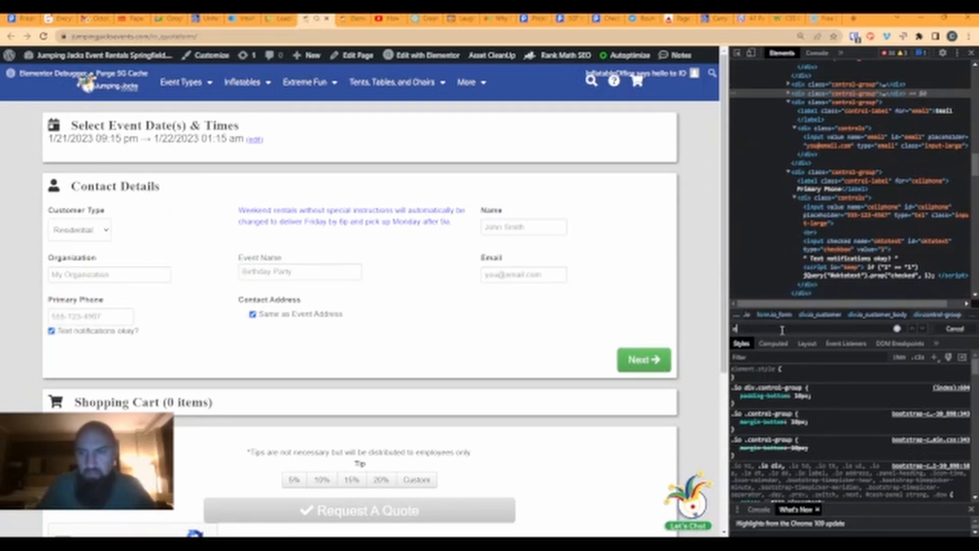
{"action": "key", "text": "BackSpace"}
{"action": "key", "text": "BackSpace"}
{"action": "type", "text": "te"}
{"action": "key", "text": "BackSpace"}
{"action": "key", "text": "BackSpace"}
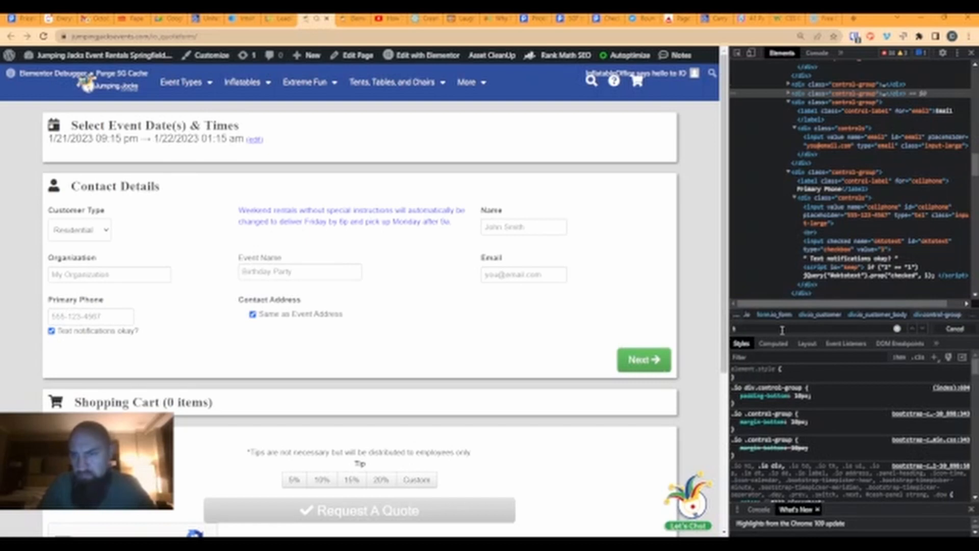
{"action": "type", "text": "custto"}
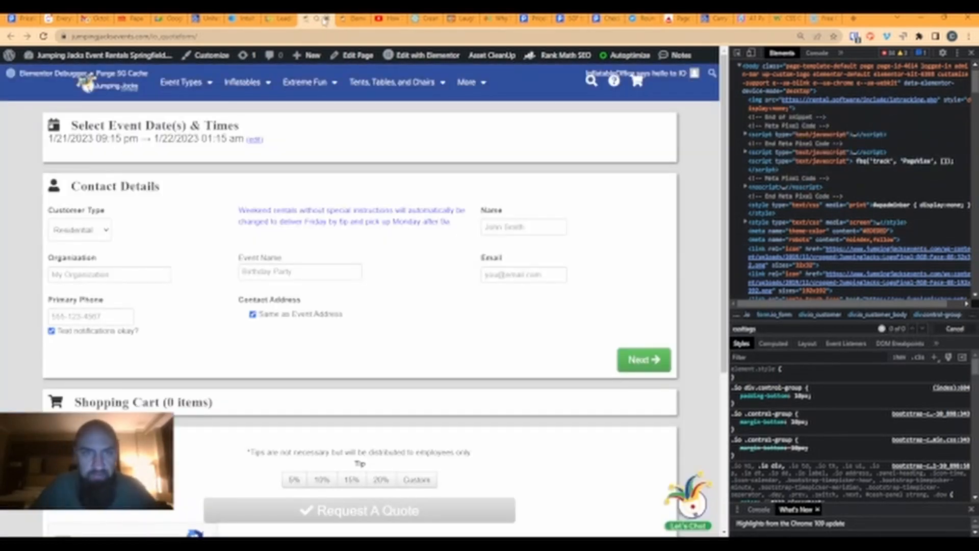
{"action": "left_click", "coordinate": [278, 19]}
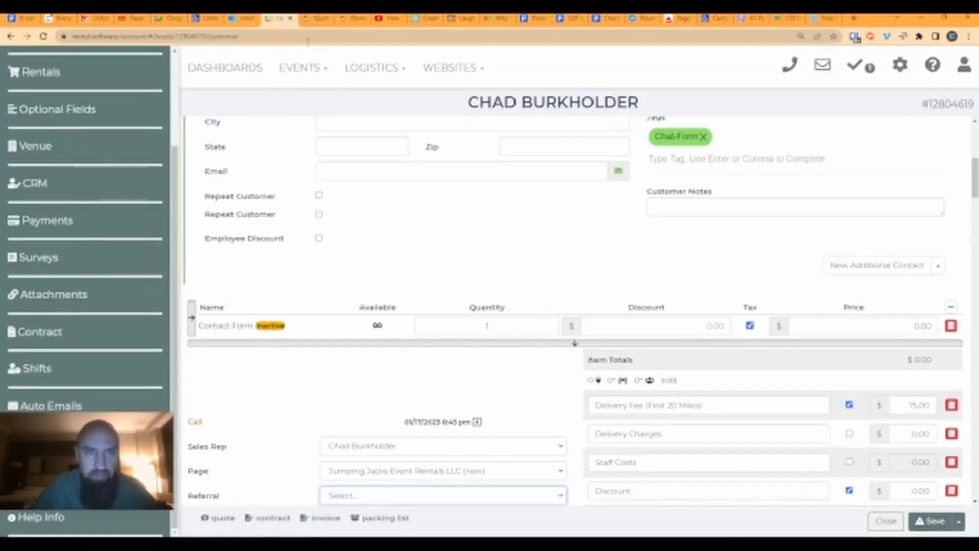
- Set the Tag field's ID to custtags and its default value to 'General Forms'
{"action": "left_click", "coordinate": [350, 18]}
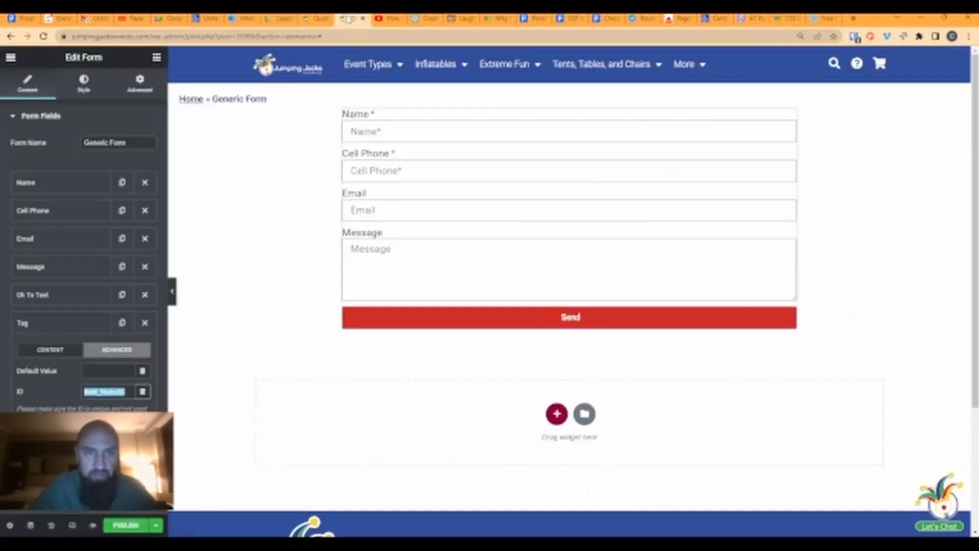
{"action": "left_click", "coordinate": [99, 367]}
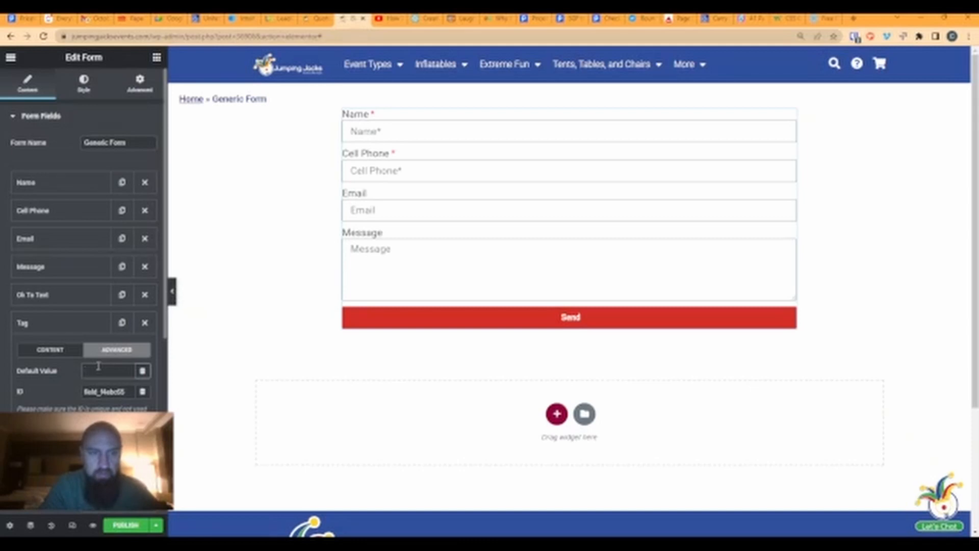
{"action": "key", "text": "Tab"}
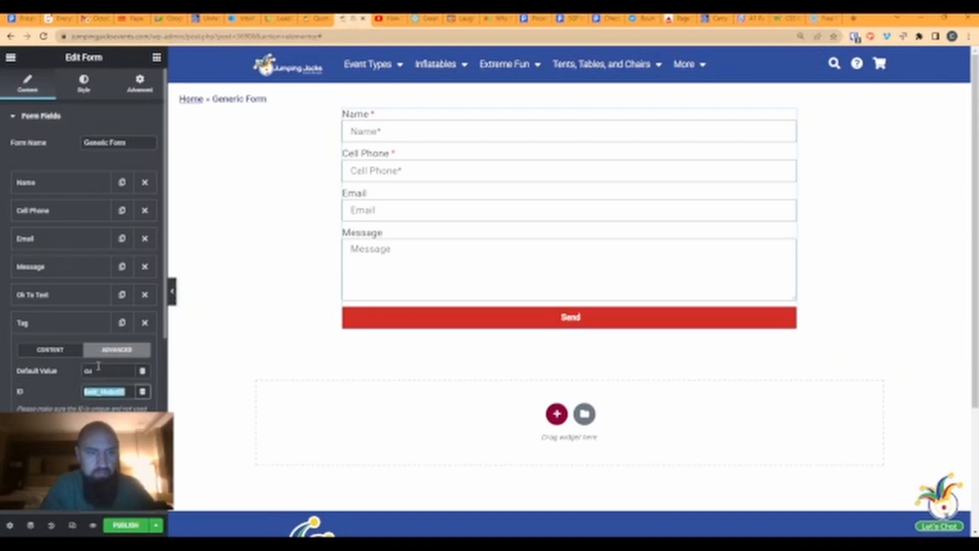
{"action": "type", "text": "custtags"}
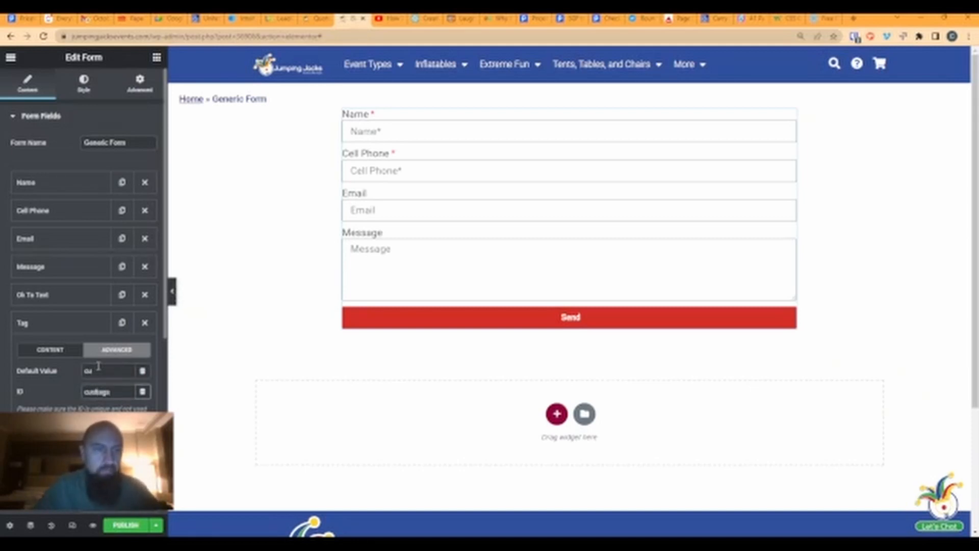
{"action": "left_click_drag", "start_coordinate": [99, 366], "coordinate": [73, 370]}
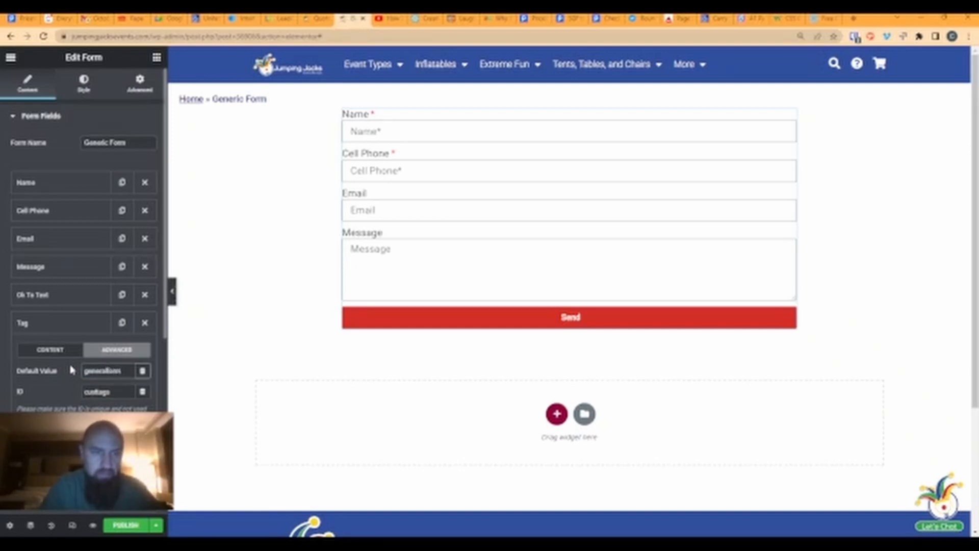
{"action": "left_click", "coordinate": [105, 368]}
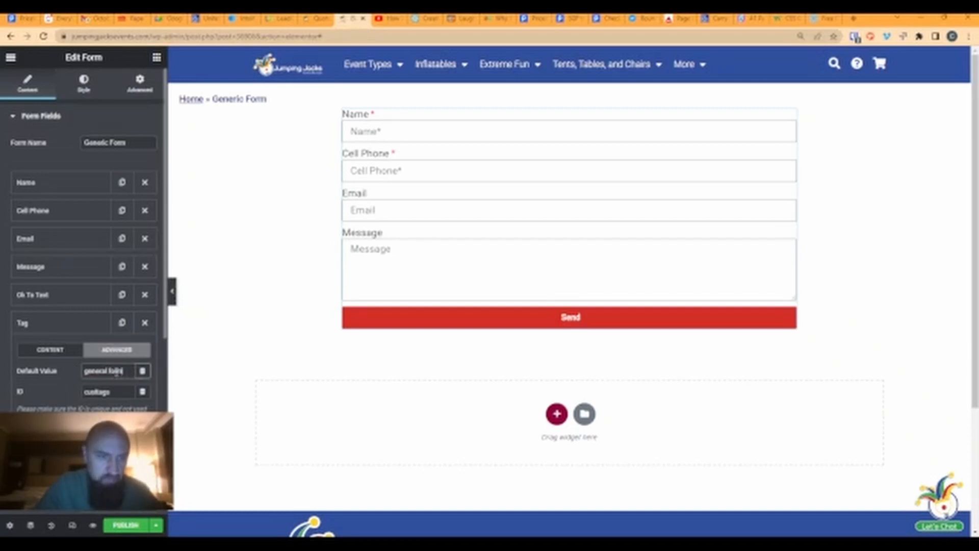
{"action": "left_click_drag", "start_coordinate": [130, 371], "coordinate": [70, 370]}
{"action": "type", "text": "Gen"}
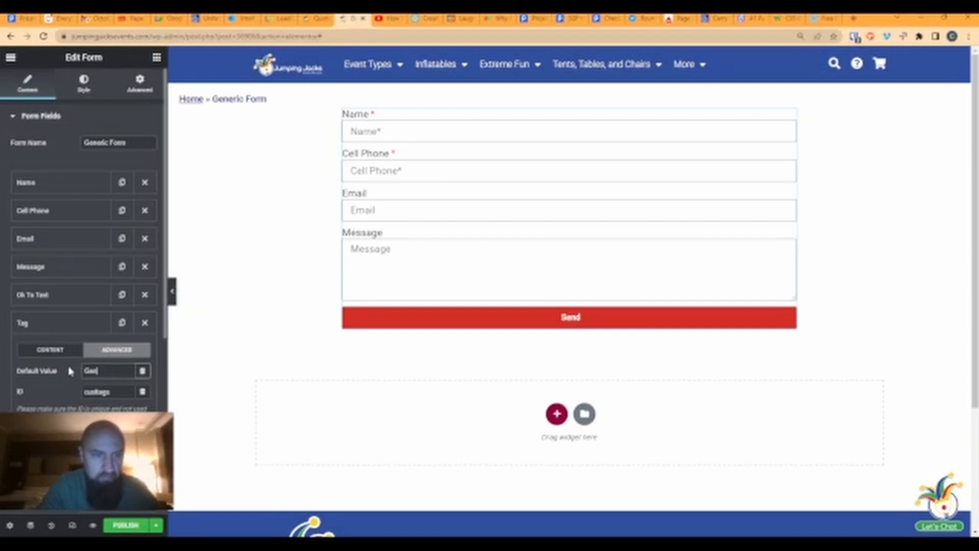
{"action": "type", "text": "eral Forms"}
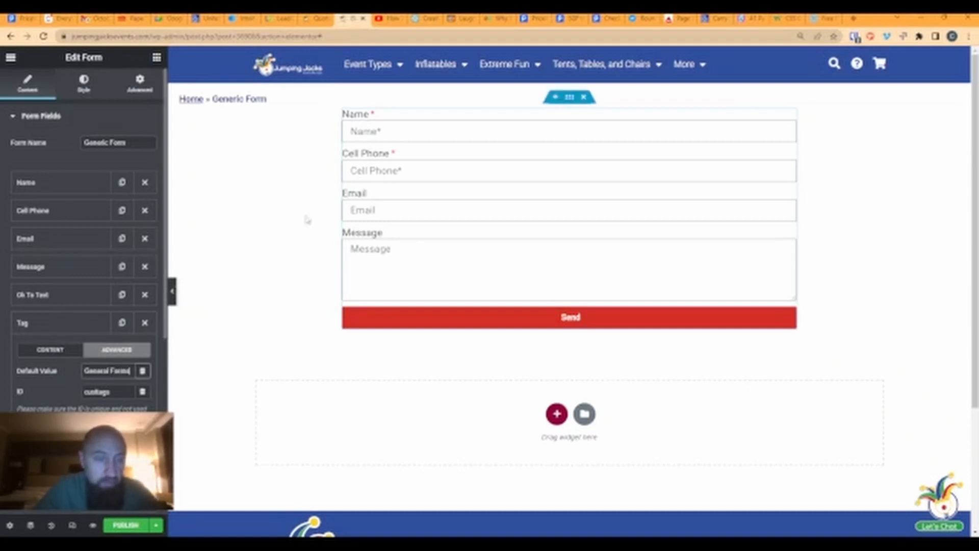
- Compare with the tags on the customer record, then return to the form editor
{"action": "left_click", "coordinate": [279, 18]}
{"action": "scroll", "coordinate": [502, 212], "scroll_direction": "up", "scroll_amount": 3}
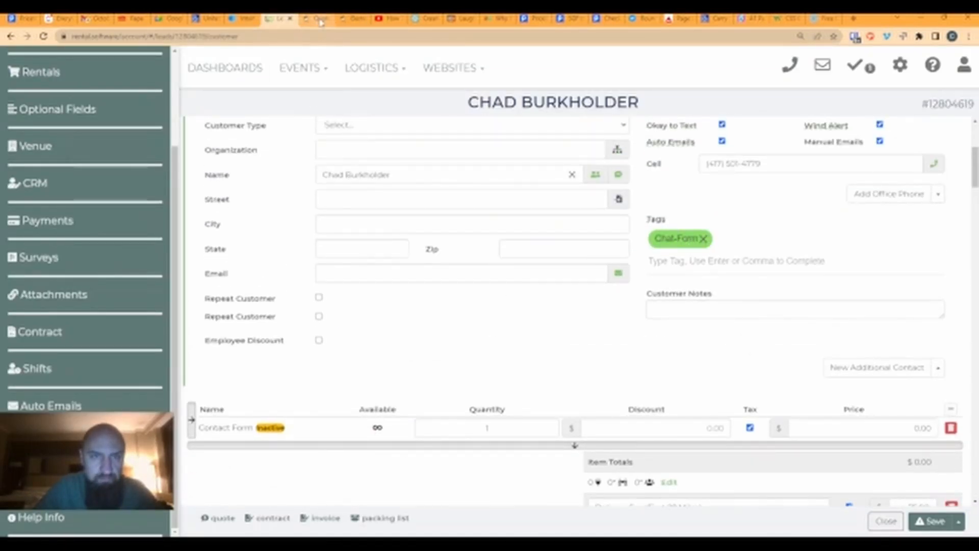
{"action": "left_click", "coordinate": [351, 18]}
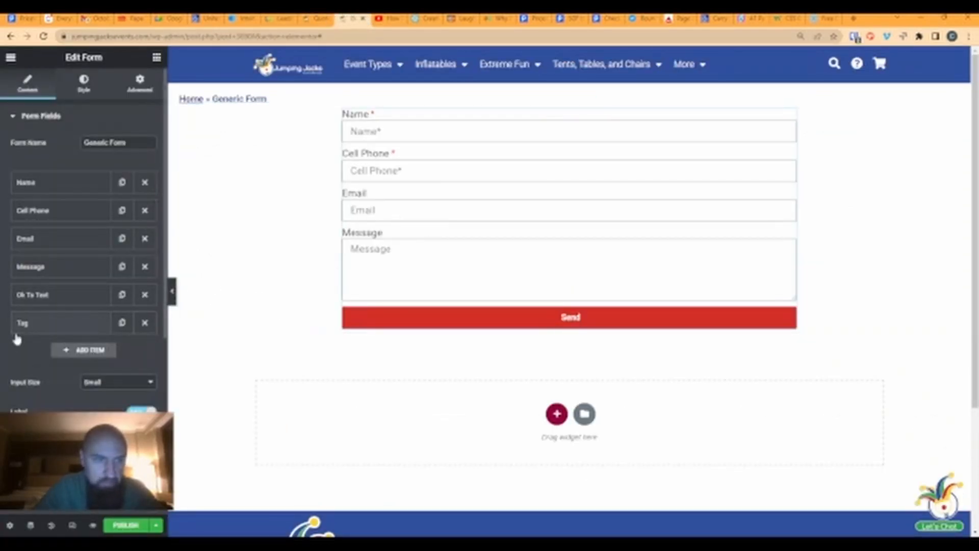
- Add a City text field with placeholder 'City' and open its advanced settings
{"action": "left_click", "coordinate": [79, 350]}
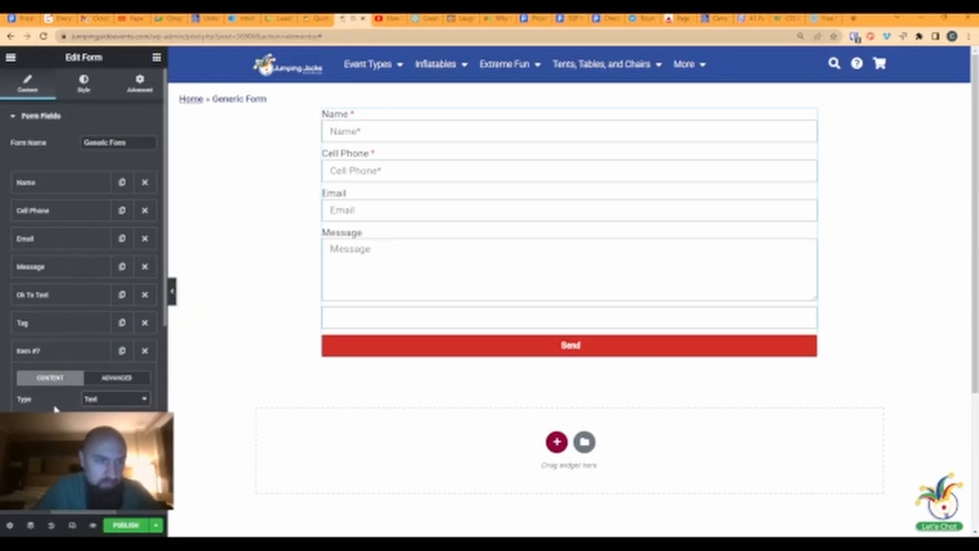
{"action": "type", "text": "City"}
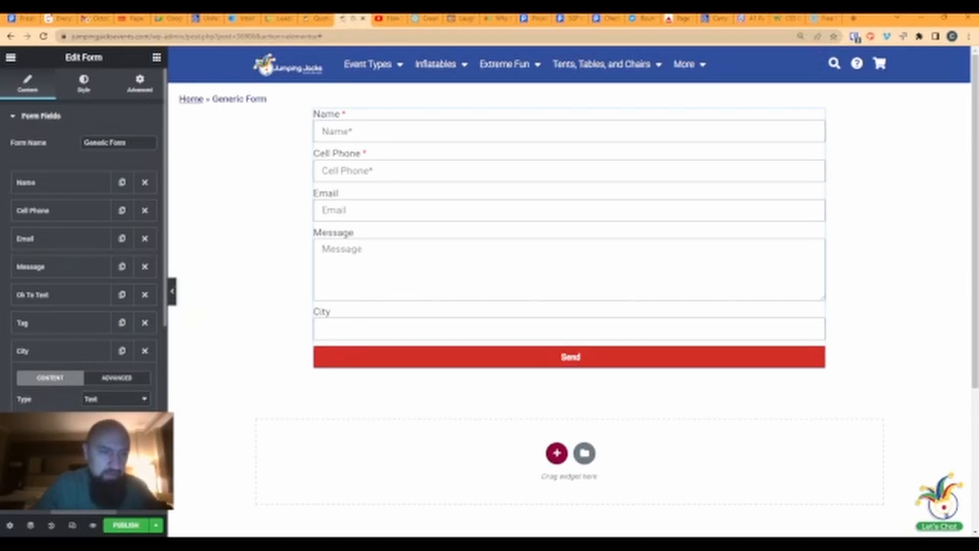
{"action": "type", "text": "City"}
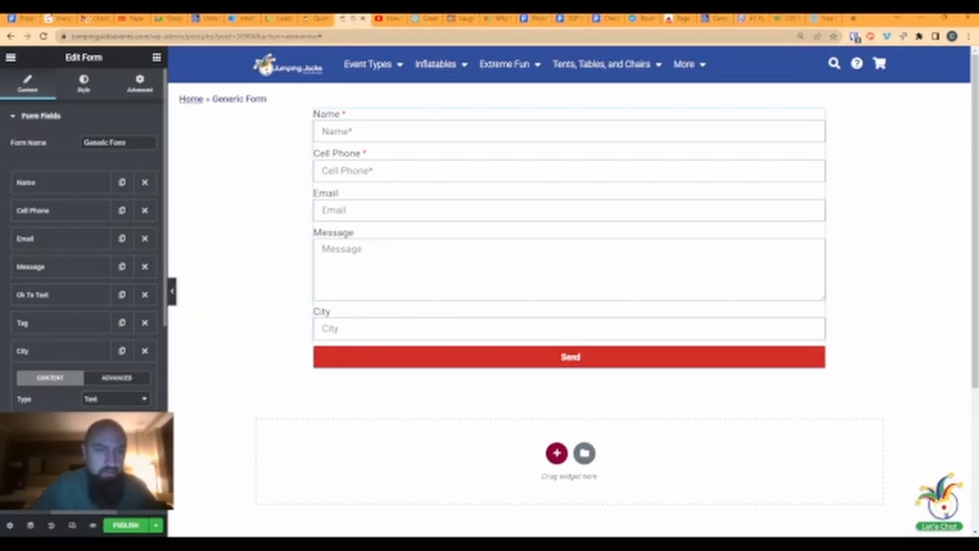
{"action": "left_click", "coordinate": [111, 377]}
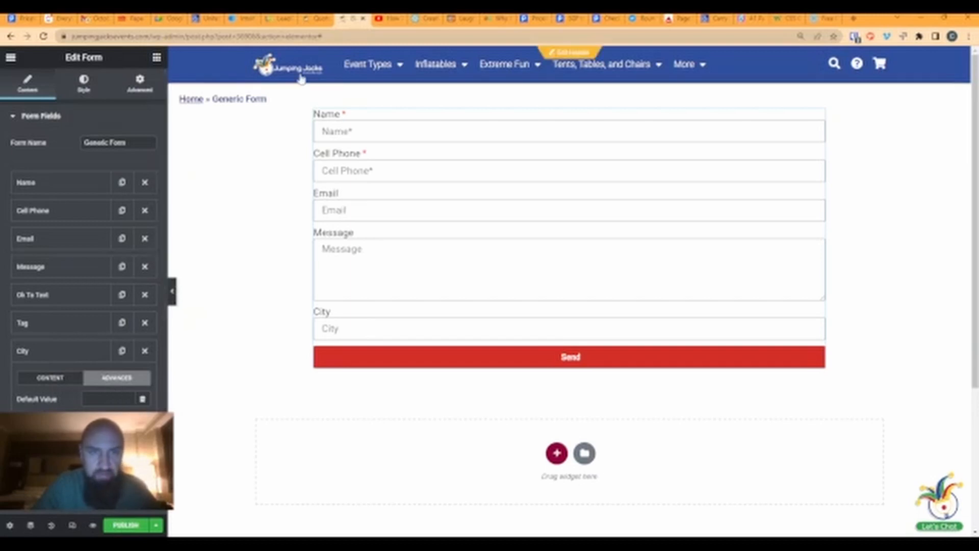
- Expand the Event Details section on the quote request page
{"action": "left_click", "coordinate": [319, 19]}
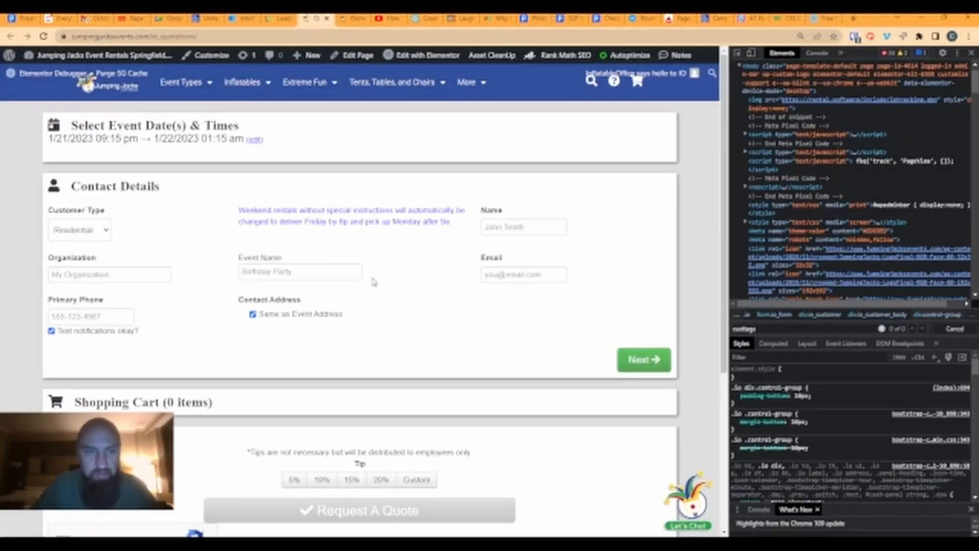
{"action": "scroll", "coordinate": [321, 324], "scroll_direction": "down", "scroll_amount": 3}
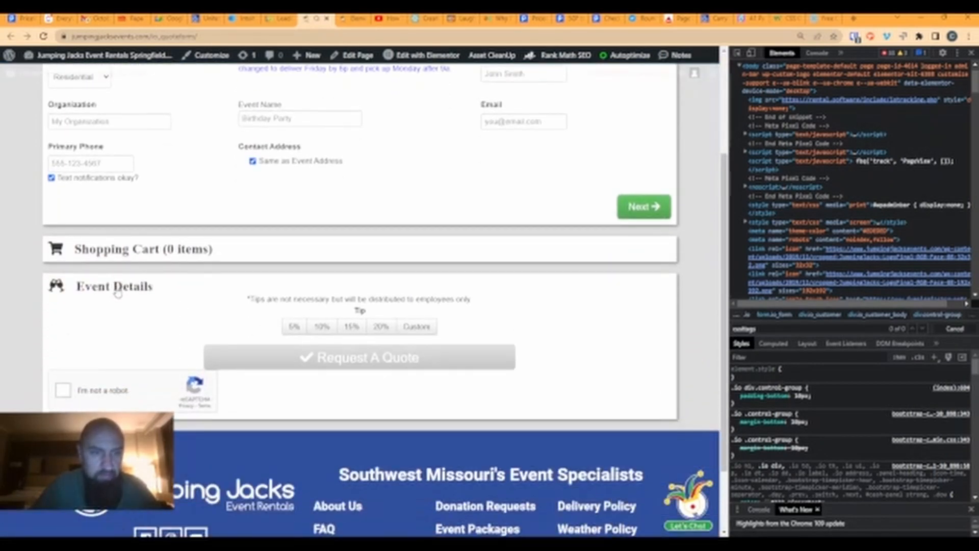
{"action": "left_click", "coordinate": [114, 287]}
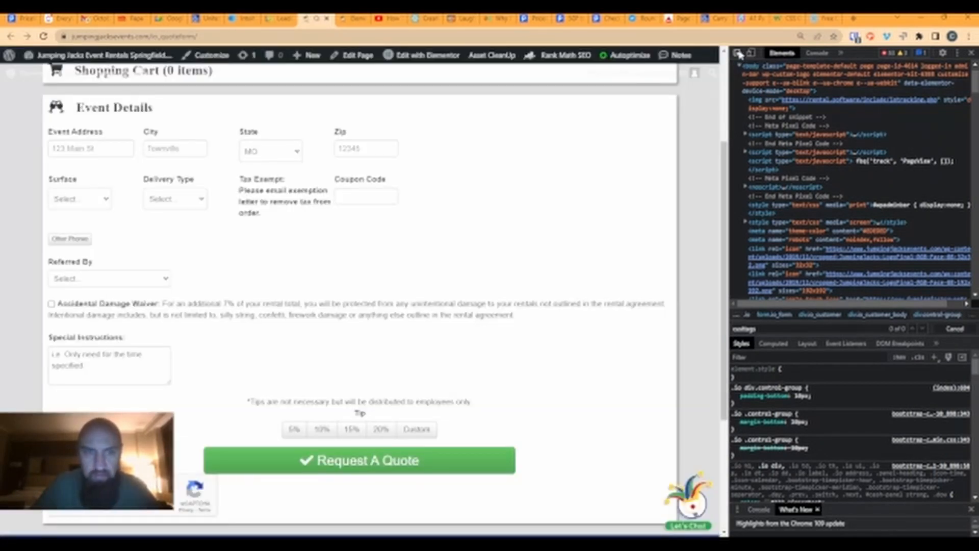
- Inspect the quote form's City input, which uses id 'eventcity', then return to Elementor
{"action": "left_click", "coordinate": [737, 53]}
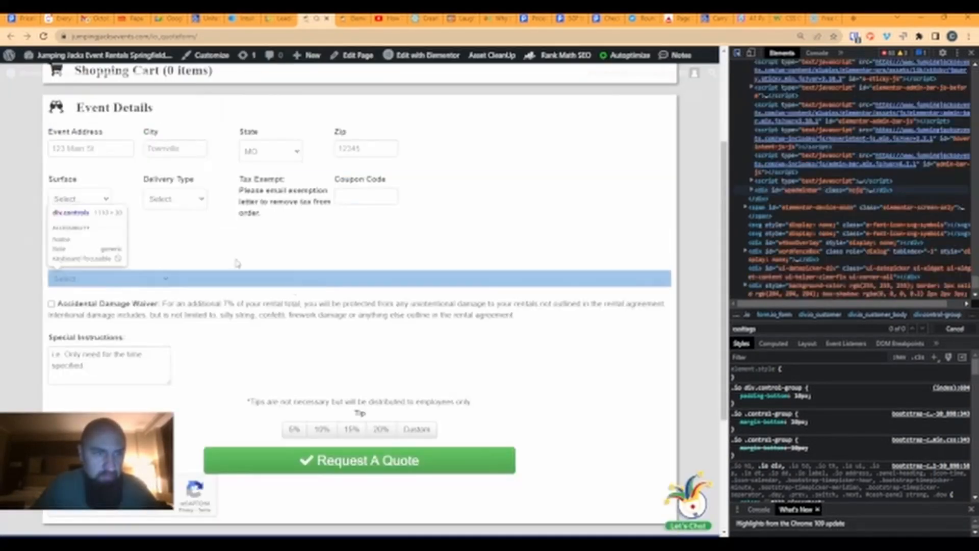
{"action": "left_click", "coordinate": [180, 153]}
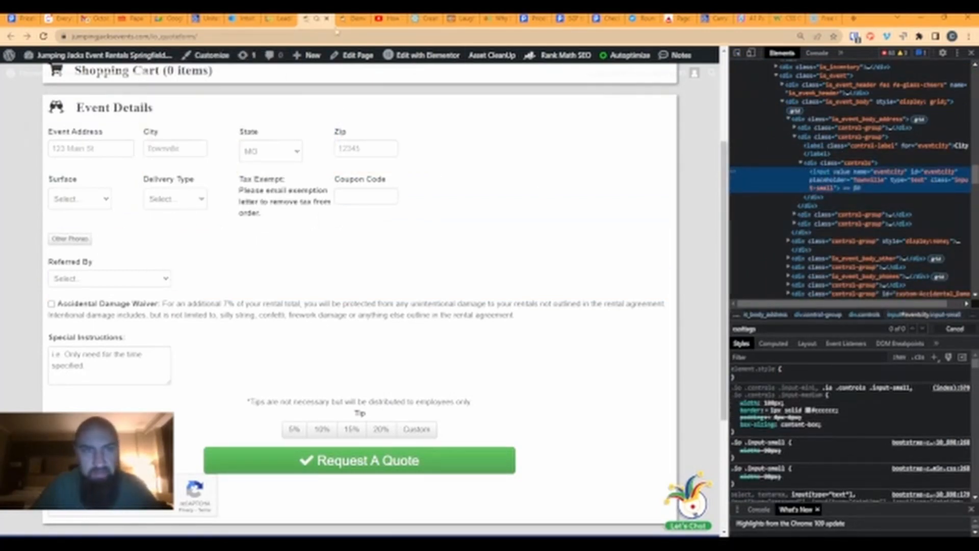
{"action": "left_click", "coordinate": [280, 21]}
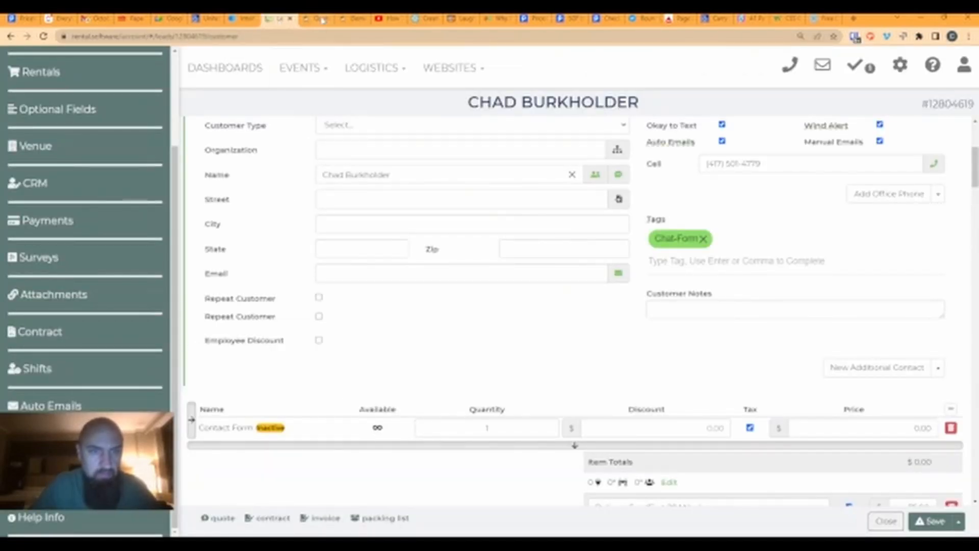
{"action": "left_click", "coordinate": [352, 19]}
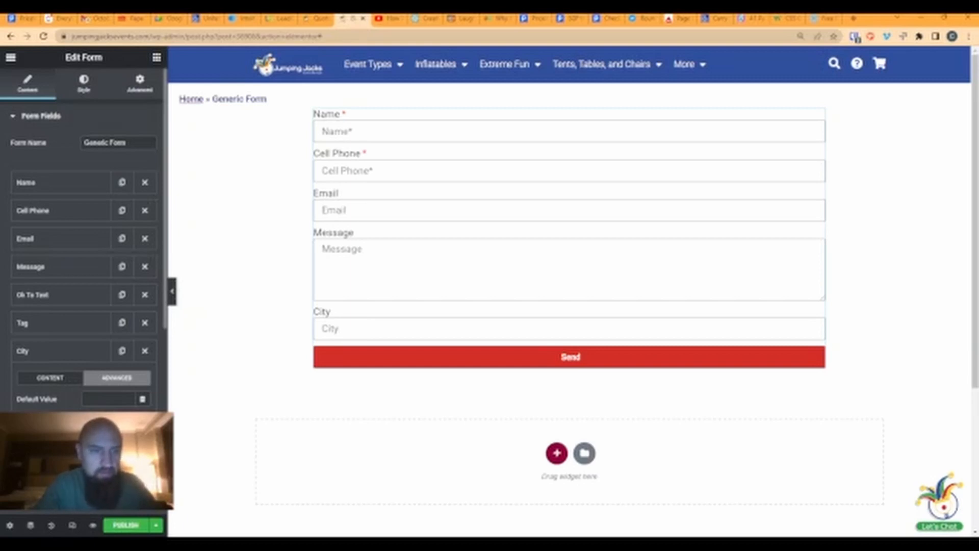
- Enter Springfield as the City field's default value and collapse its settings
{"action": "left_click", "coordinate": [93, 397]}
{"action": "type", "text": "Springfield"}
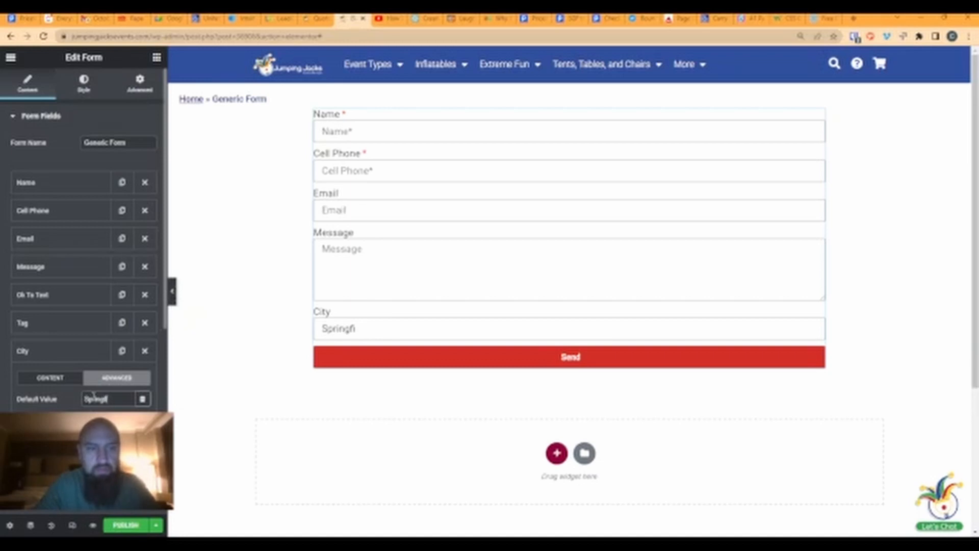
{"action": "left_click", "coordinate": [62, 356]}
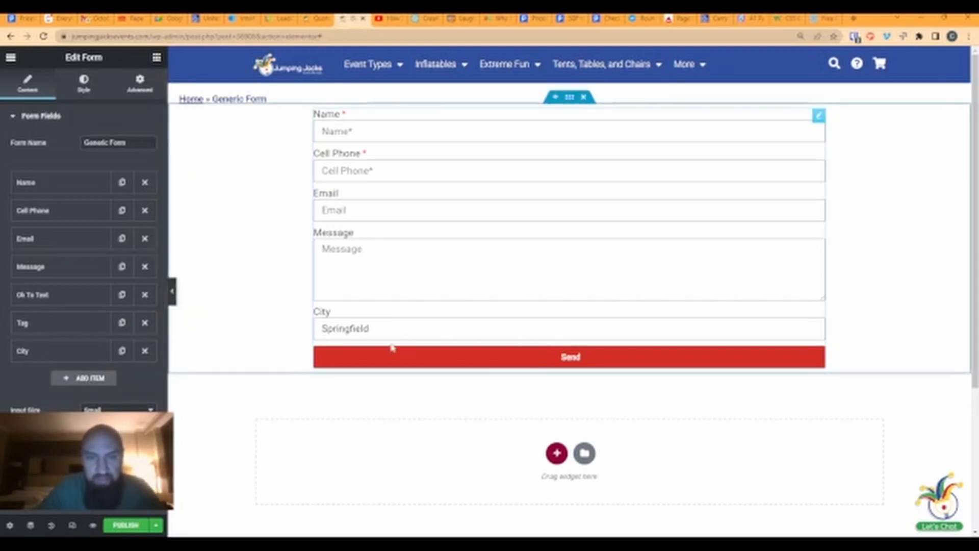
- Add an eighth field to the Generic Form
{"action": "left_click", "coordinate": [100, 378]}
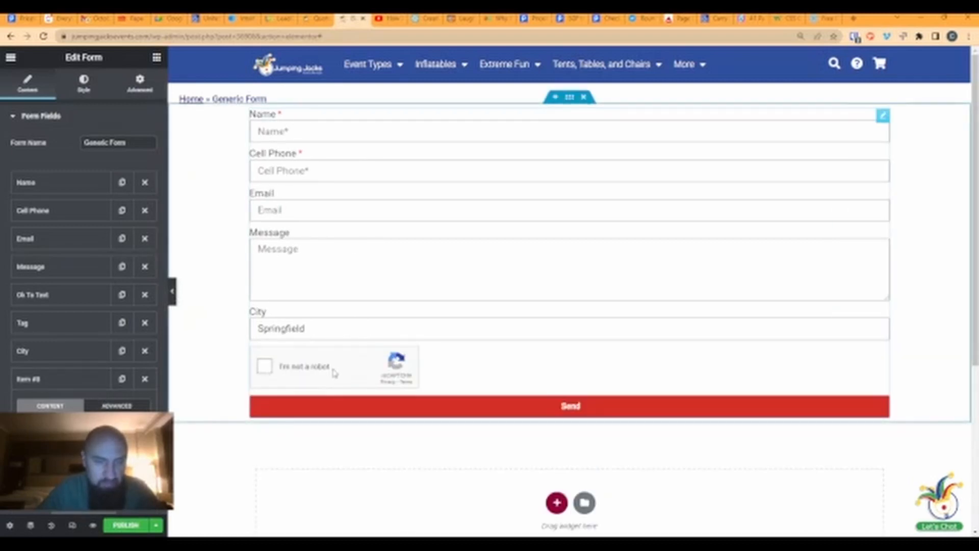
{"action": "scroll", "coordinate": [390, 360], "scroll_direction": "down", "scroll_amount": 1}
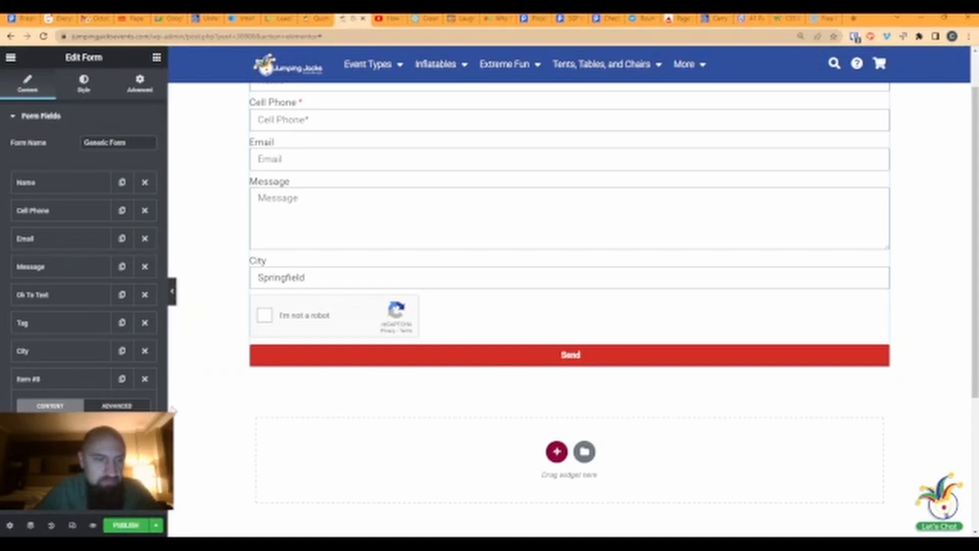
{"action": "scroll", "coordinate": [469, 352], "scroll_direction": "up", "scroll_amount": 1}
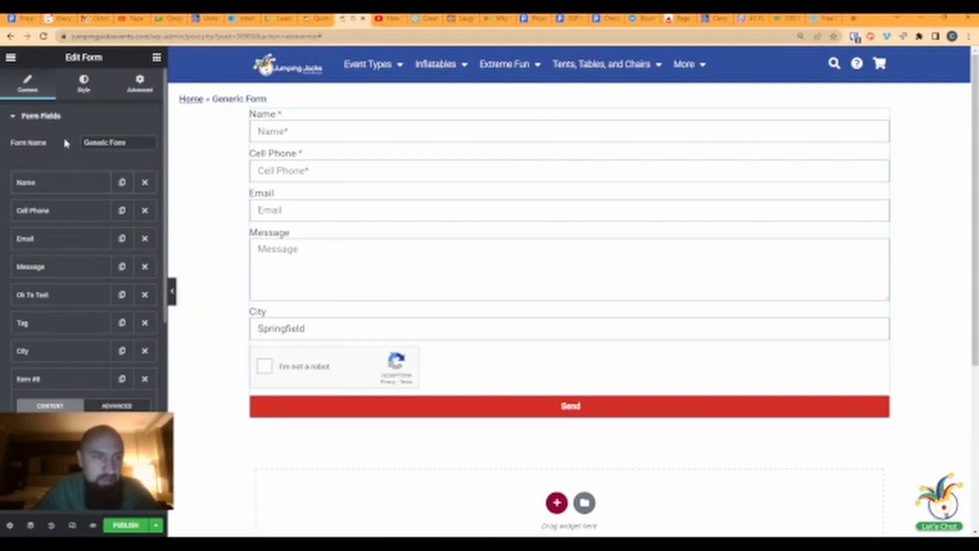
- Label the eighth field reCAPTCHA and collapse its settings
{"action": "left_click", "coordinate": [59, 380]}
{"action": "left_click", "coordinate": [59, 381]}
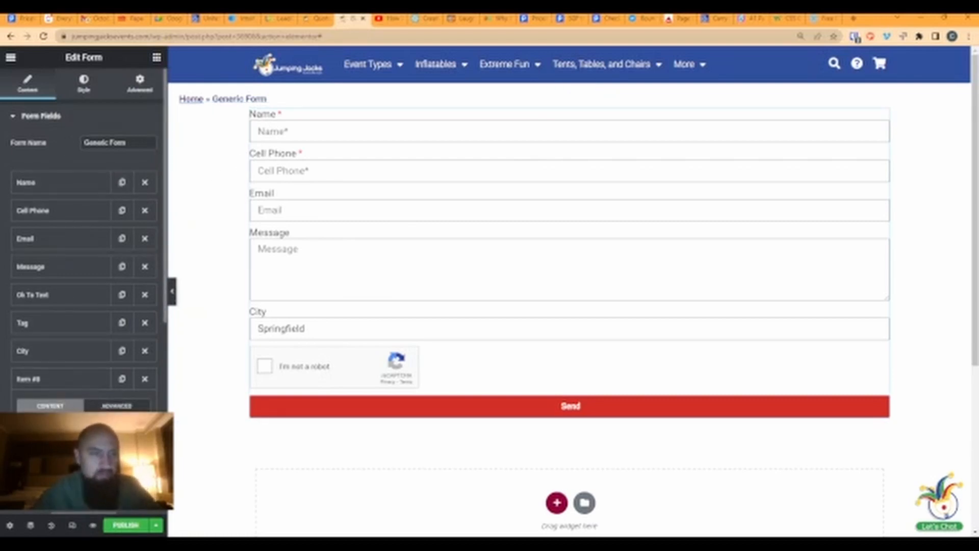
{"action": "type", "text": "Re"}
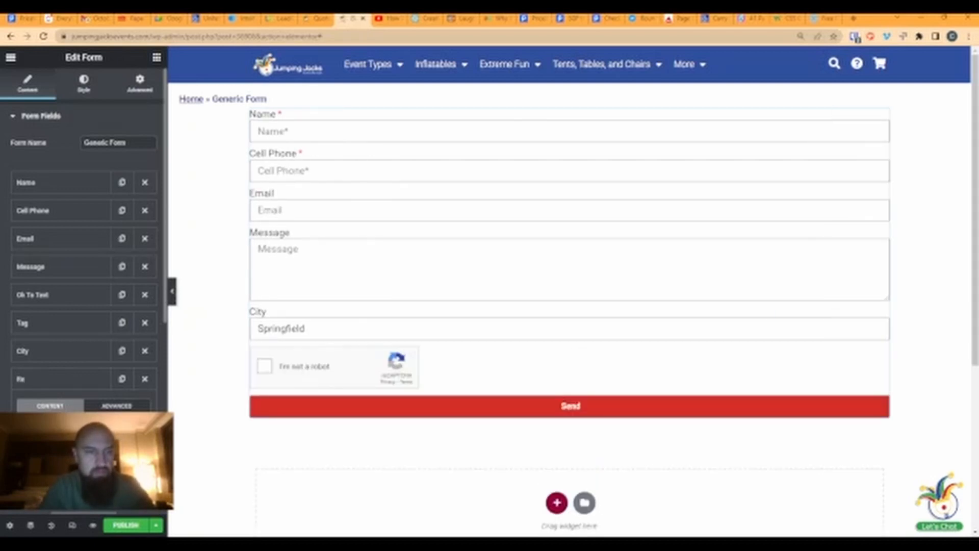
{"action": "key", "text": "BackSpace"}
{"action": "key", "text": "BackSpace"}
{"action": "type", "text": "reCaptc"}
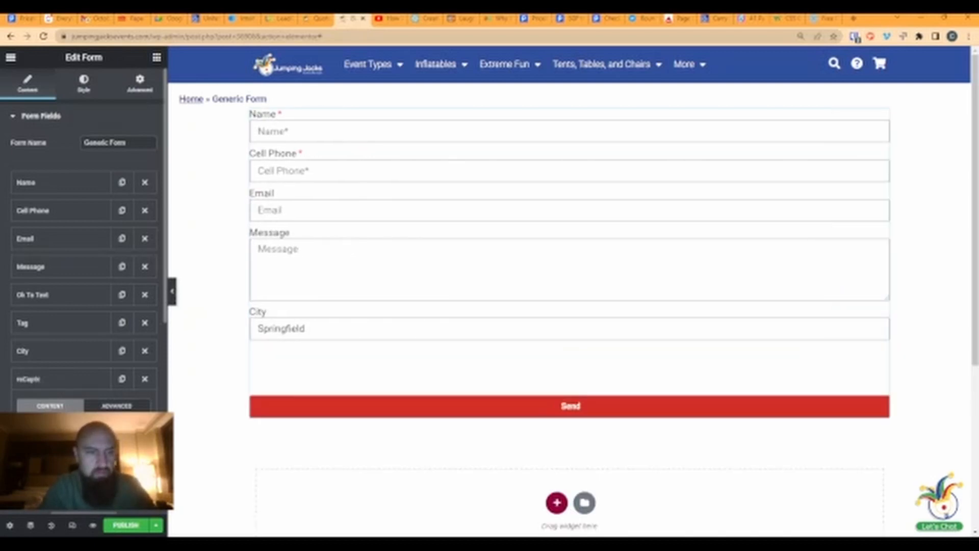
{"action": "type", "text": "th"}
{"action": "key", "text": "BackSpace"}
{"action": "type", "text": "PTCHA"}
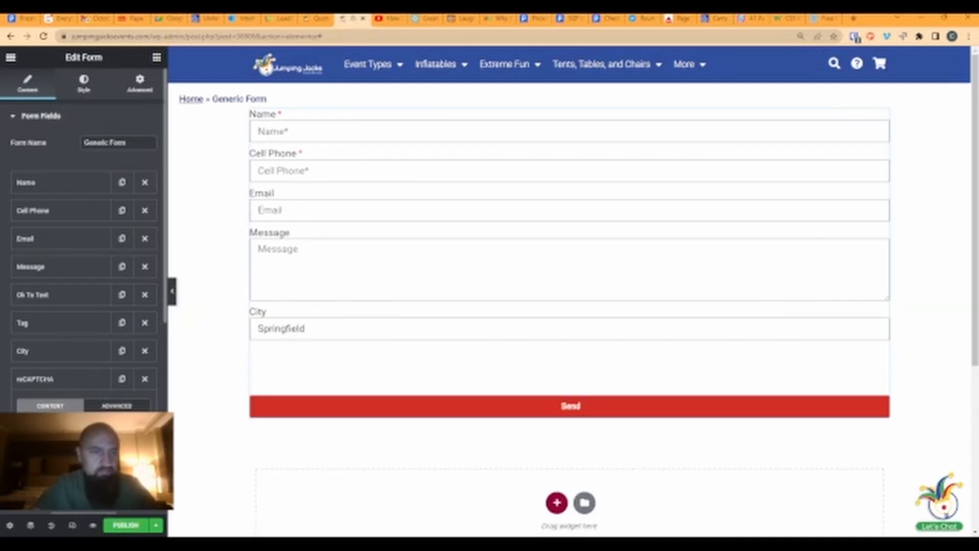
{"action": "left_click", "coordinate": [83, 386]}
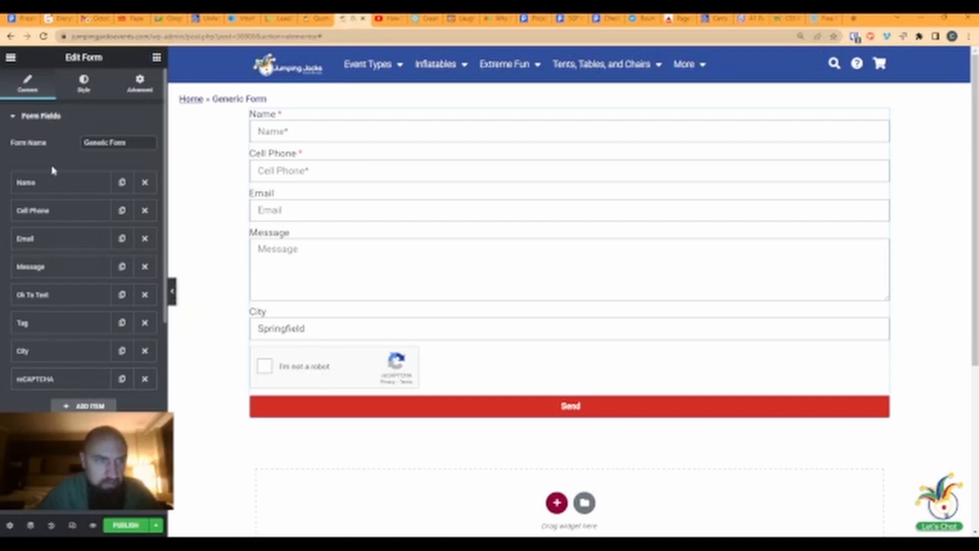
{"action": "scroll", "coordinate": [67, 326], "scroll_direction": "down", "scroll_amount": 3}
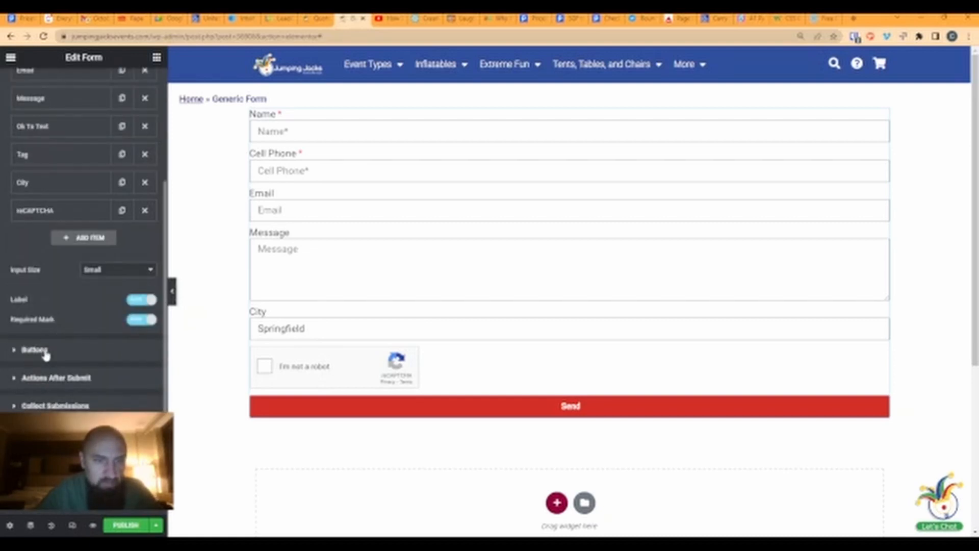
- Make the Send button a small centred button at 100% column width
{"action": "left_click", "coordinate": [62, 349]}
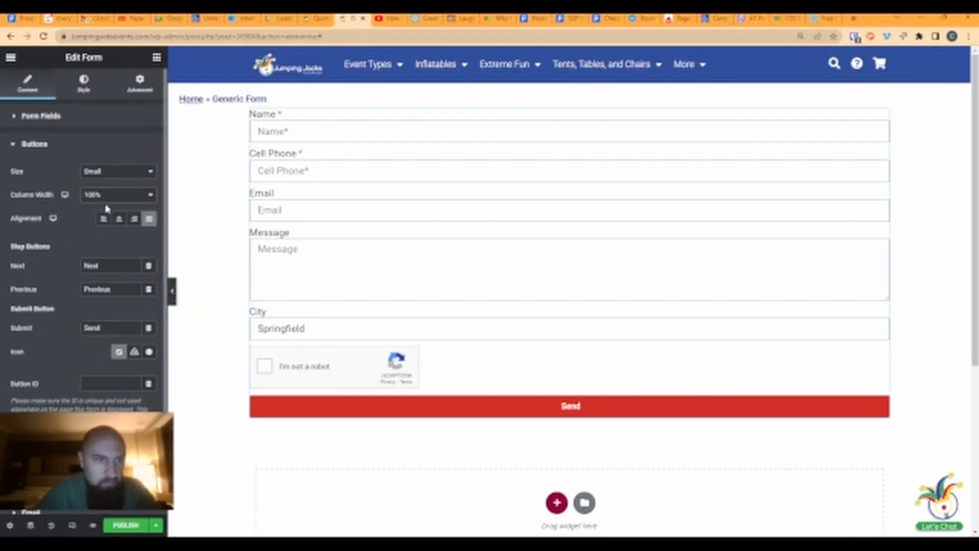
{"action": "left_click", "coordinate": [99, 249]}
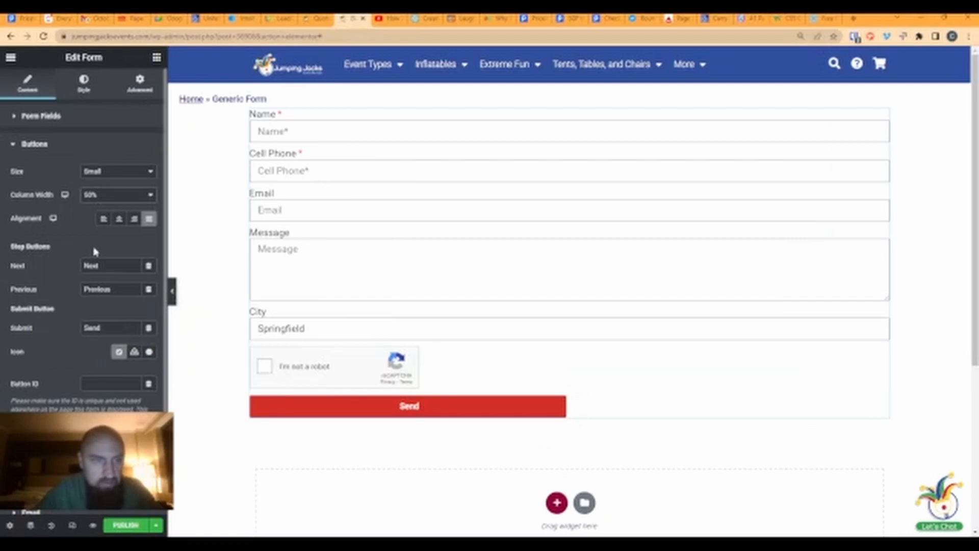
{"action": "left_click", "coordinate": [116, 221]}
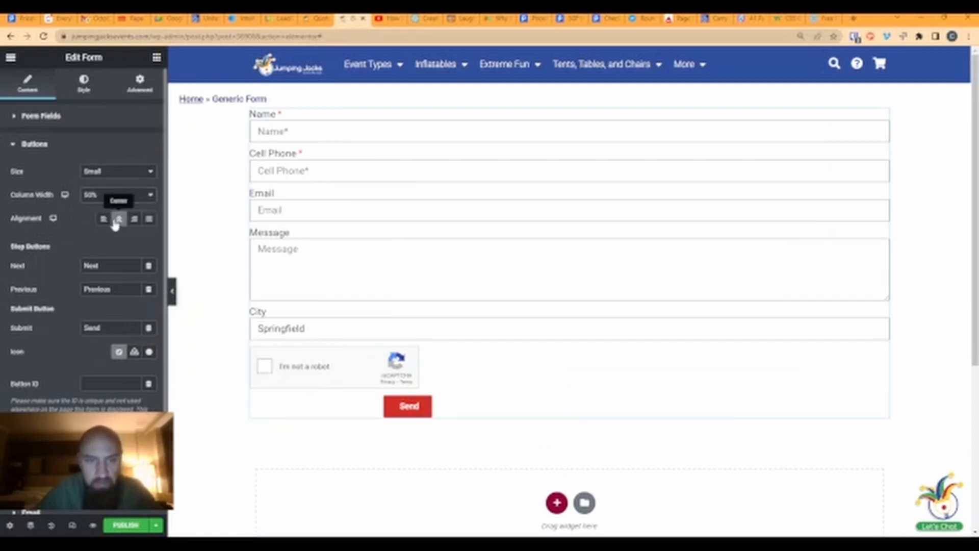
{"action": "left_click", "coordinate": [134, 219]}
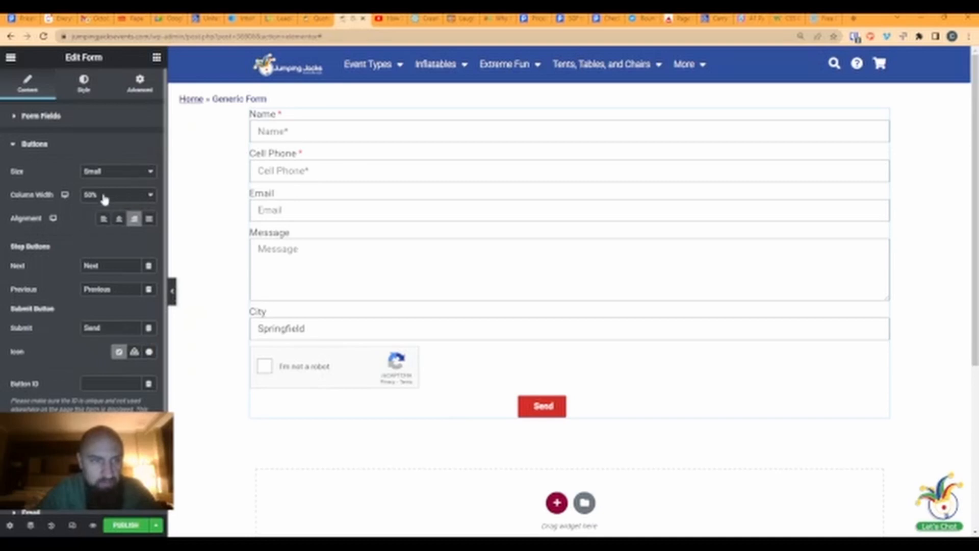
{"action": "key", "text": "ctrl+z"}
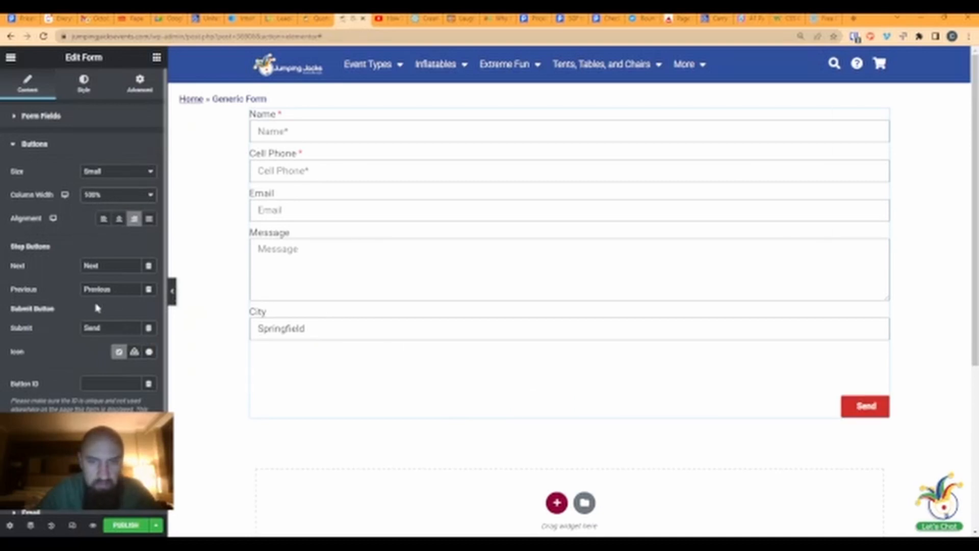
{"action": "left_click", "coordinate": [120, 219]}
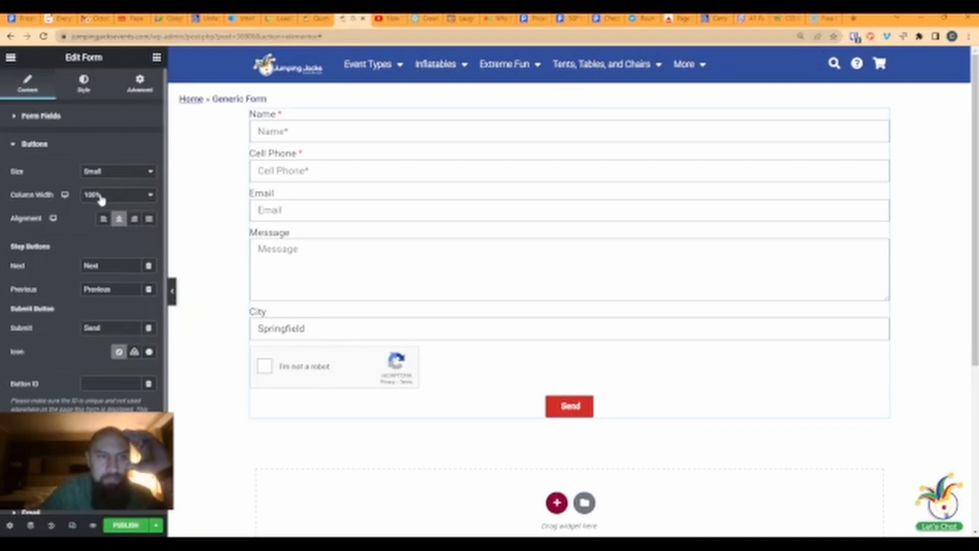
{"action": "left_click", "coordinate": [149, 219]}
{"action": "left_click", "coordinate": [118, 219]}
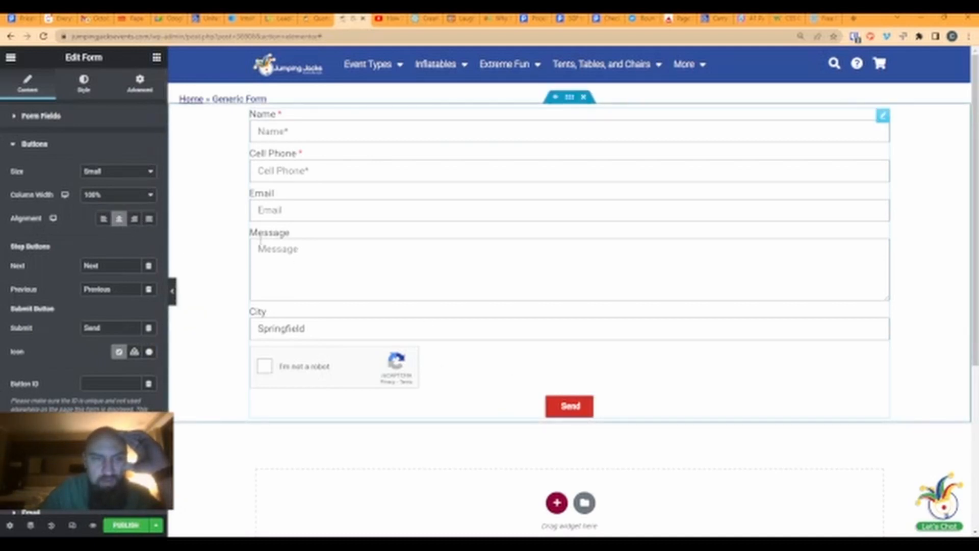
{"action": "left_click", "coordinate": [148, 219]}
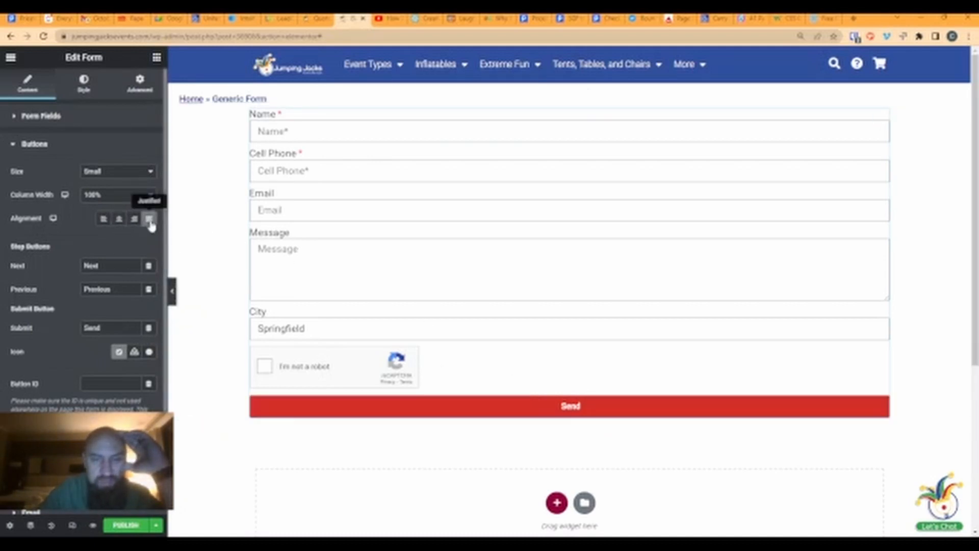
{"action": "left_click", "coordinate": [119, 219]}
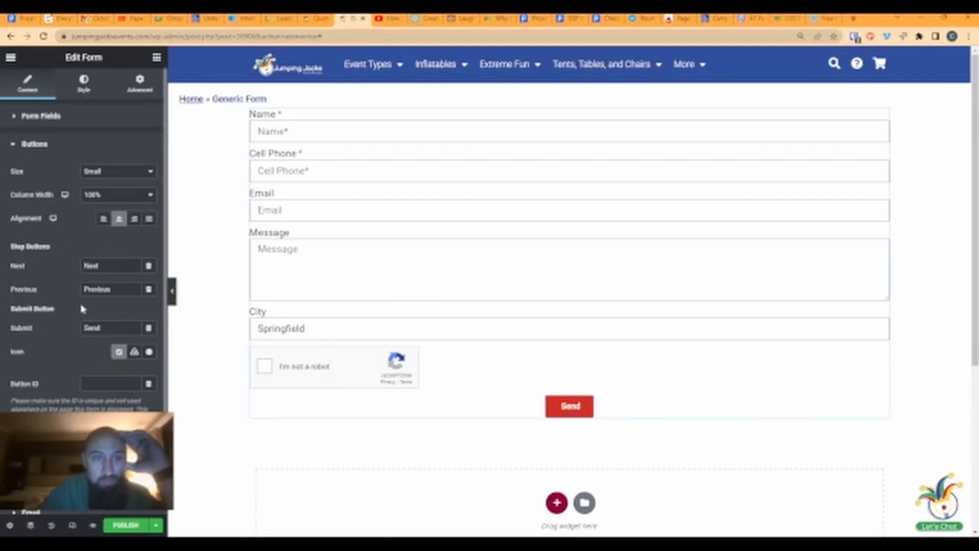
- Select the Next, Previous and submit button wording fields for editing
{"action": "left_click_drag", "start_coordinate": [107, 268], "coordinate": [83, 270]}
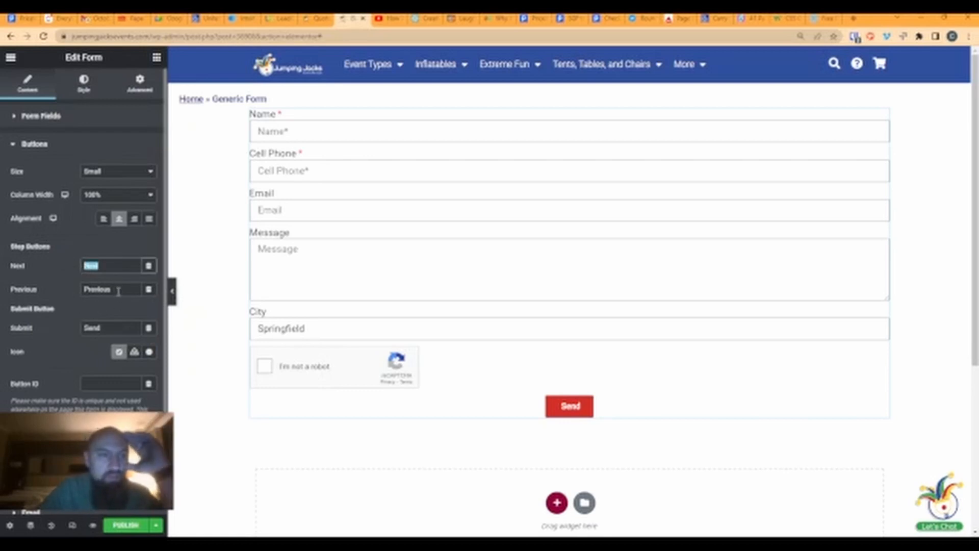
{"action": "left_click_drag", "start_coordinate": [118, 290], "coordinate": [80, 298]}
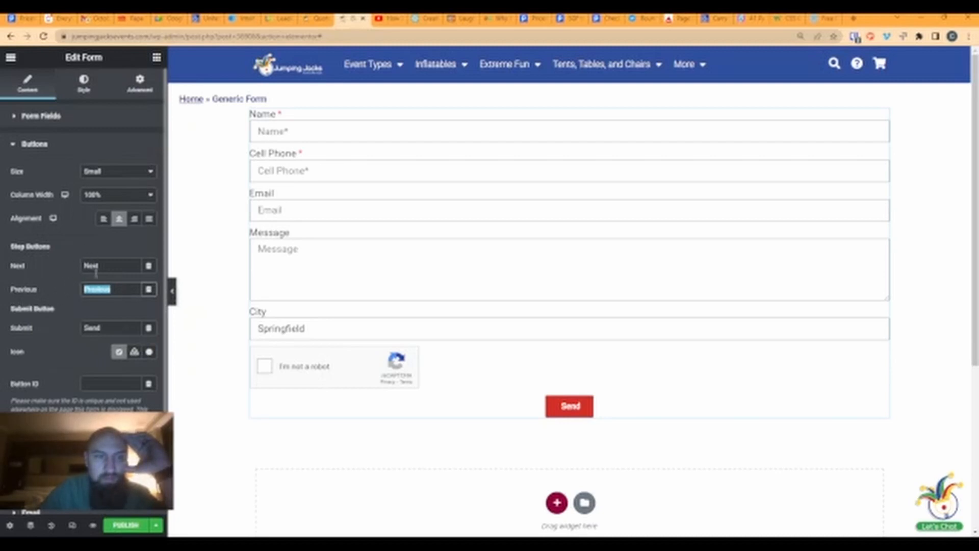
{"action": "left_click", "coordinate": [125, 328]}
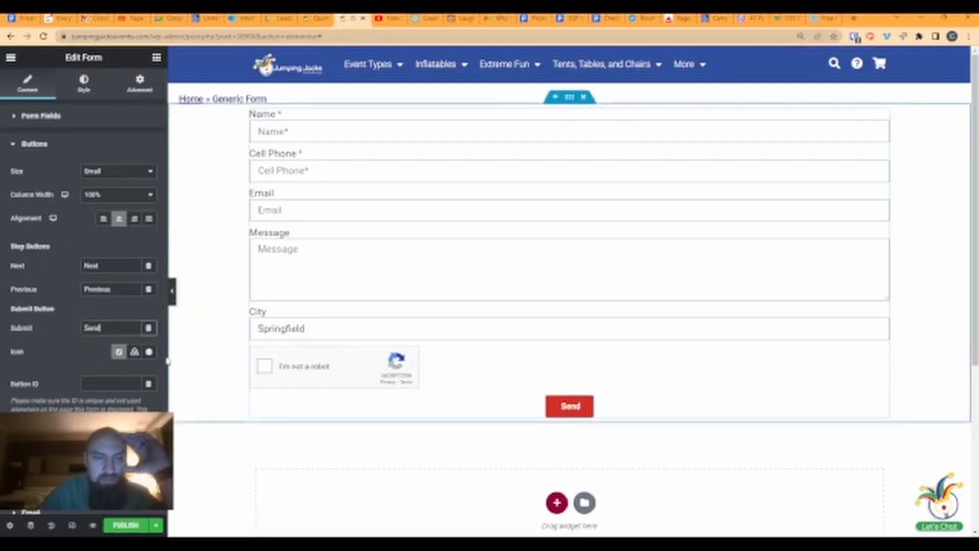
- Replace the submit button text 'Send' with 'Start the Conversation'
{"action": "left_click_drag", "start_coordinate": [108, 330], "coordinate": [74, 332]}
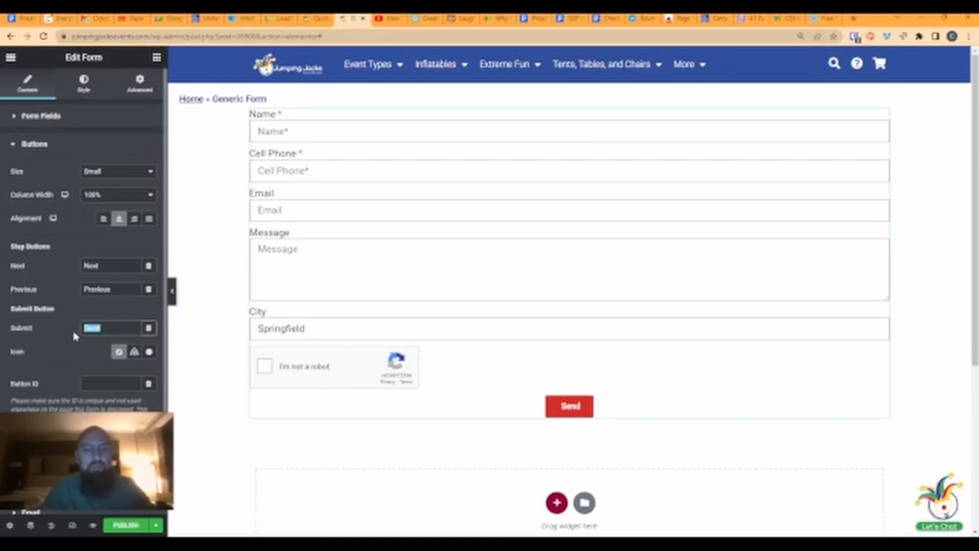
{"action": "type", "text": "Get"}
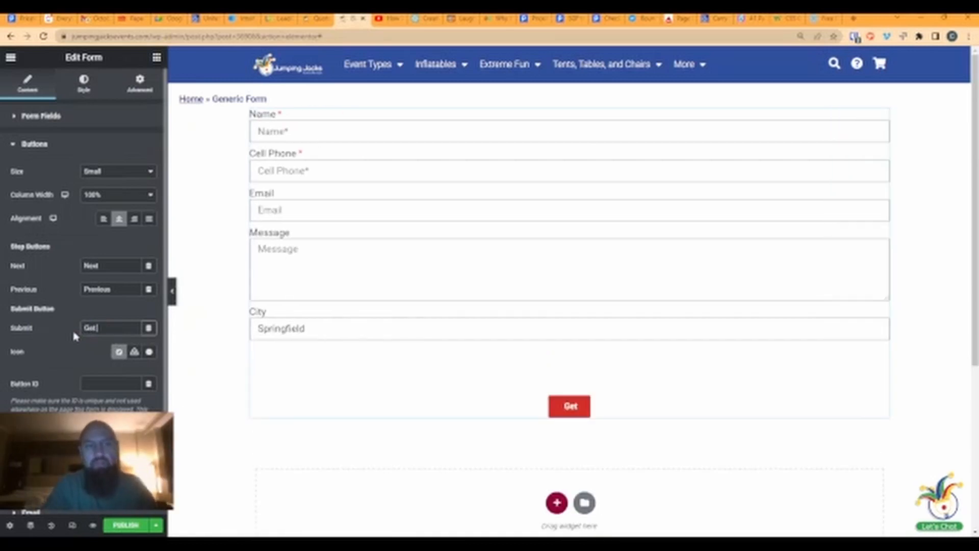
{"action": "key", "text": "BackSpace"}
{"action": "key", "text": "BackSpace"}
{"action": "key", "text": "BackSpace"}
{"action": "type", "text": "Star"}
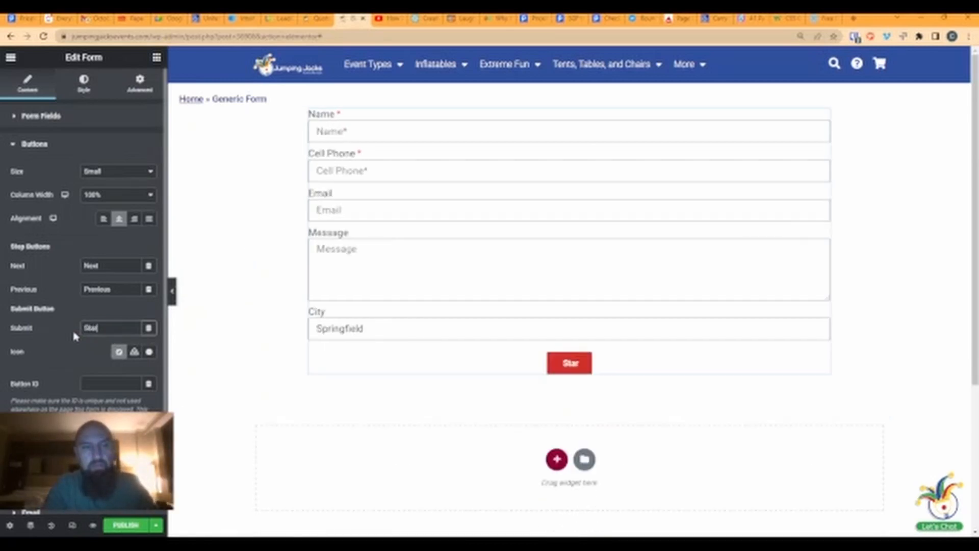
{"action": "type", "text": "t the Convers"}
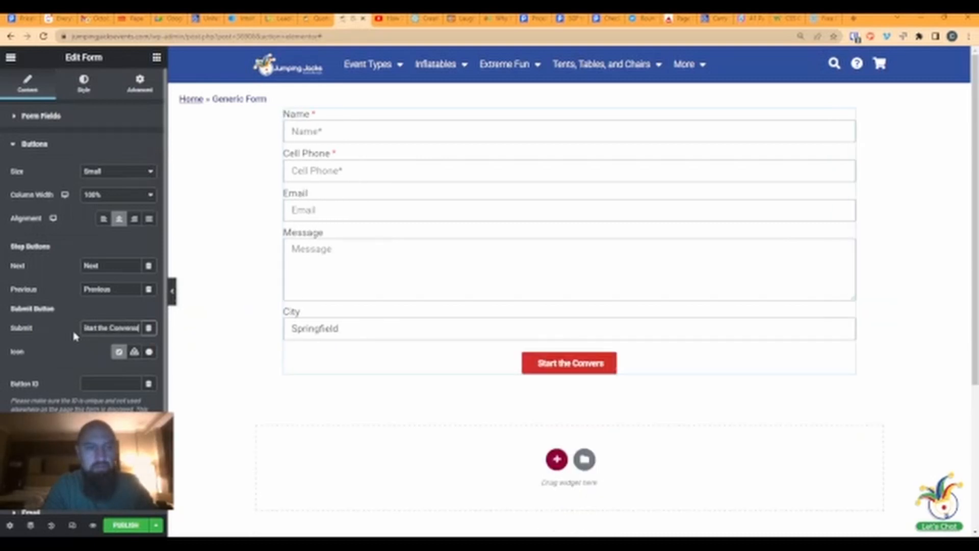
{"action": "type", "text": "ation"}
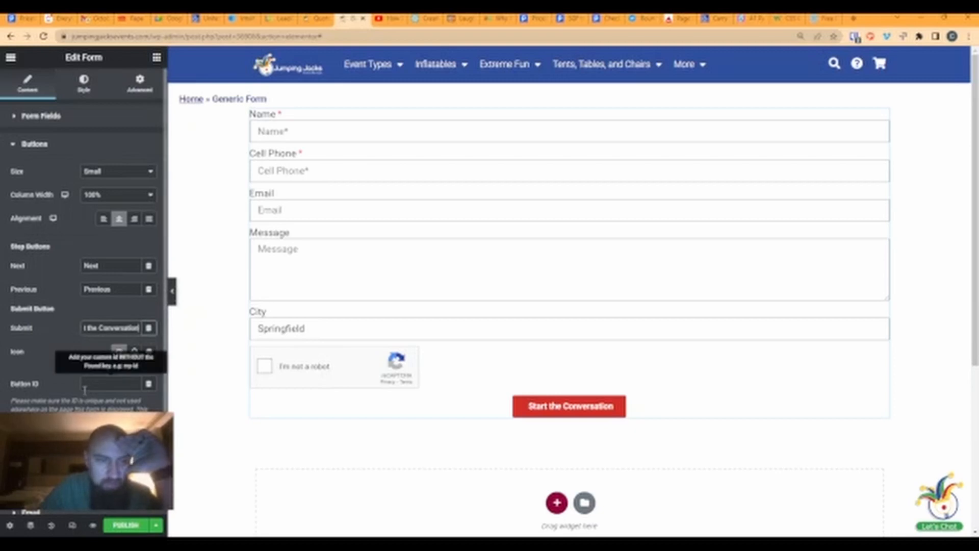
{"action": "scroll", "coordinate": [72, 367], "scroll_direction": "down", "scroll_amount": 3}
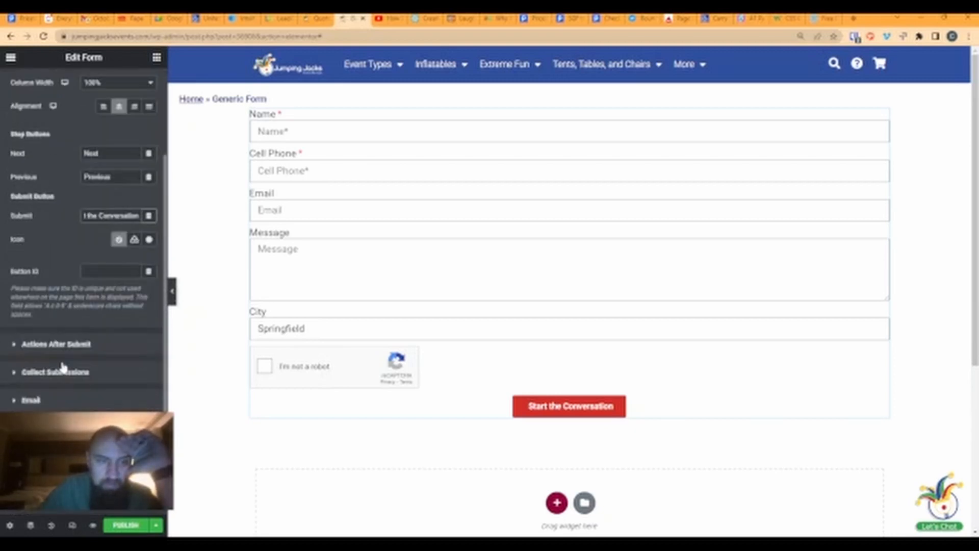
{"action": "scroll", "coordinate": [83, 241], "scroll_direction": "up", "scroll_amount": 3}
- Remove the Email action from Actions After Submit, leaving only Collect Submissions
{"action": "left_click", "coordinate": [57, 144]}
{"action": "left_click", "coordinate": [60, 181]}
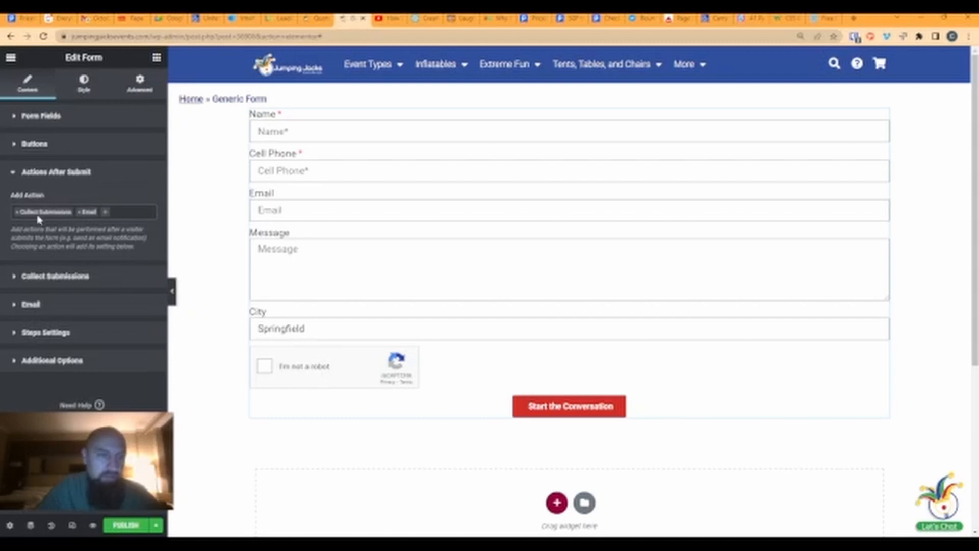
{"action": "left_click", "coordinate": [79, 213]}
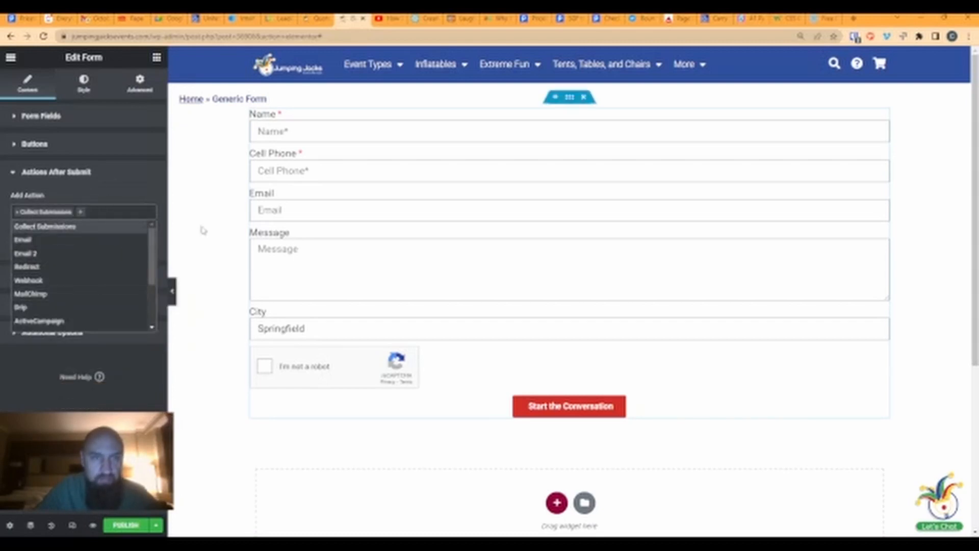
{"action": "left_click", "coordinate": [279, 19]}
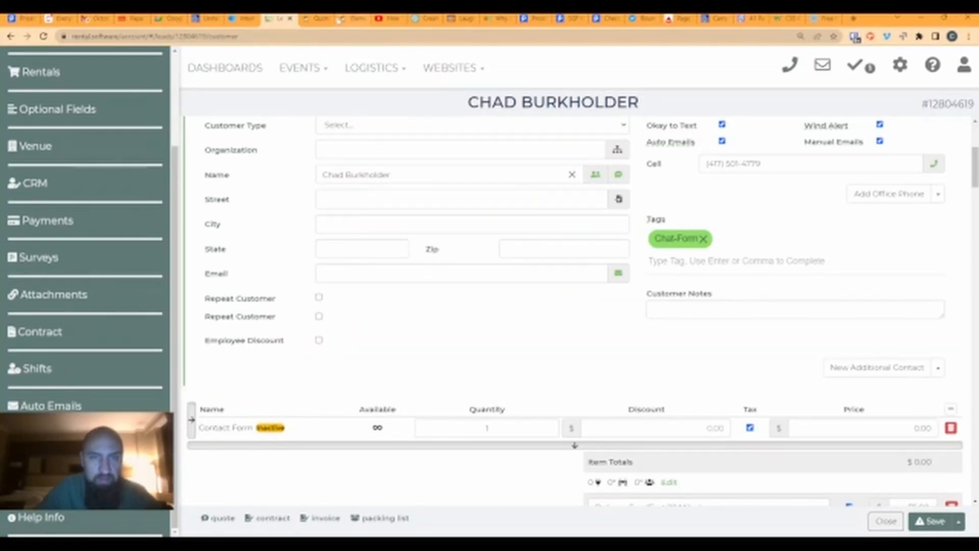
- Close Actions After Submit, look over Steps Settings and Additional Options, then show the form's Style settings
{"action": "left_click", "coordinate": [318, 19]}
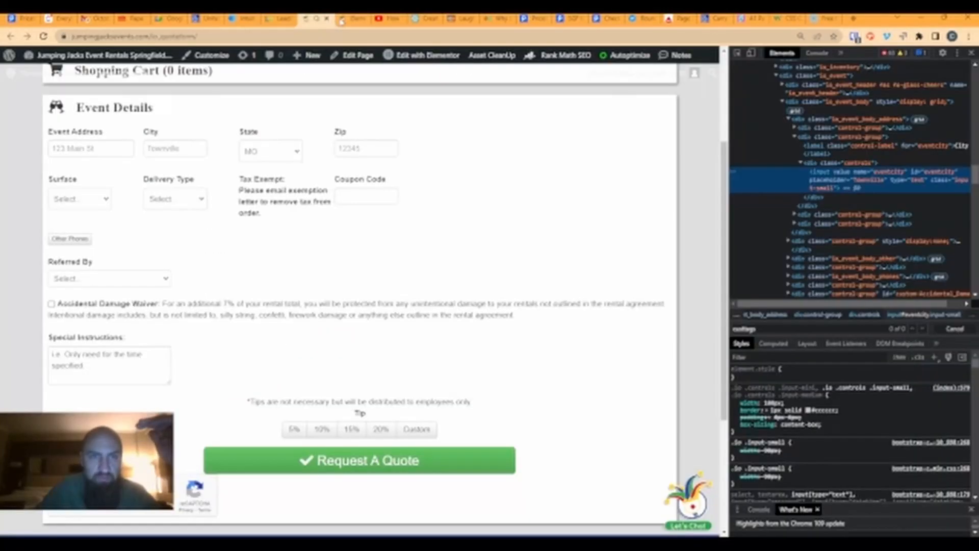
{"action": "left_click", "coordinate": [351, 20]}
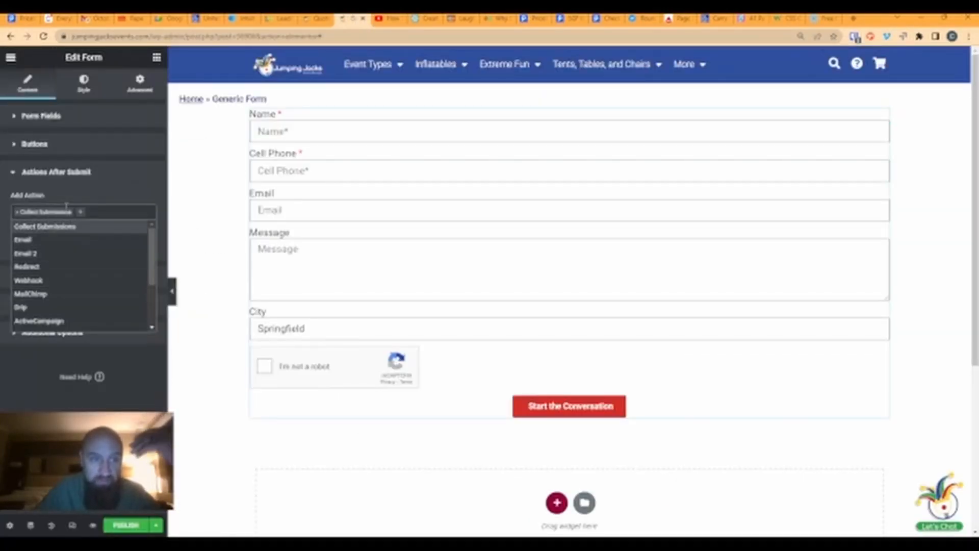
{"action": "left_click", "coordinate": [98, 191]}
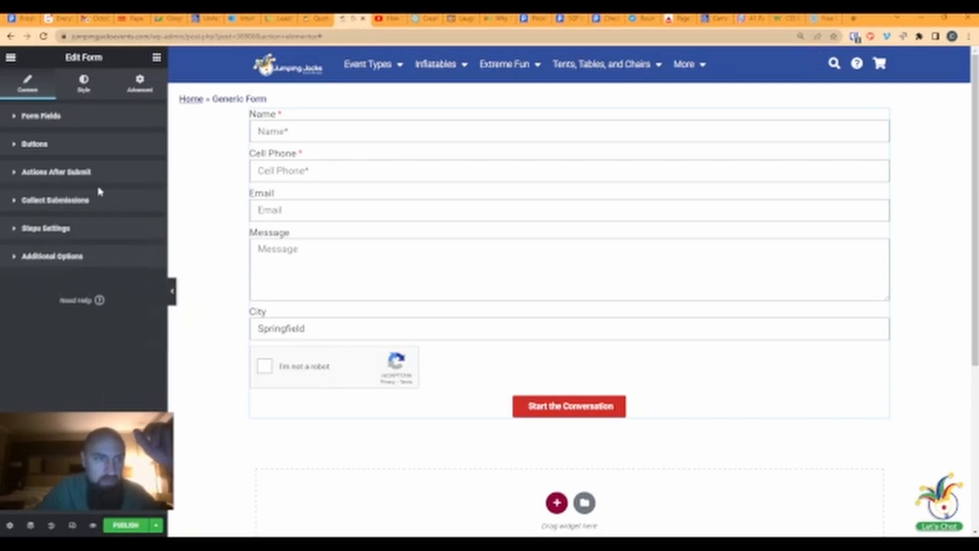
{"action": "left_click", "coordinate": [49, 230]}
{"action": "left_click", "coordinate": [49, 229]}
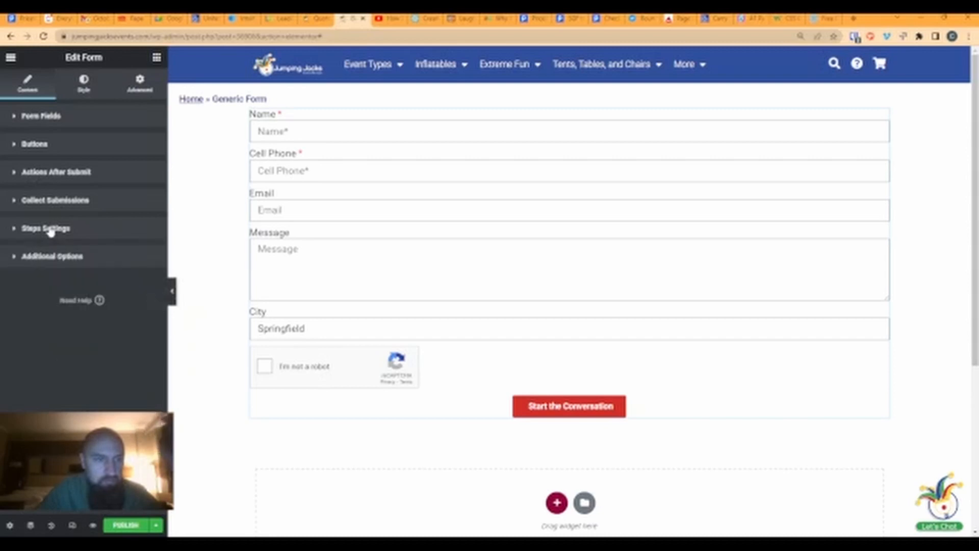
{"action": "left_click", "coordinate": [51, 254]}
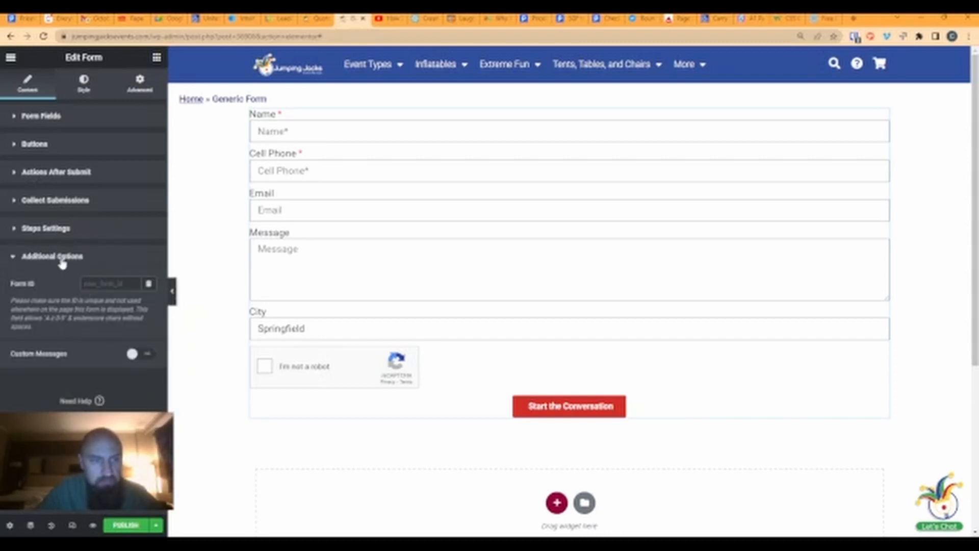
{"action": "left_click", "coordinate": [62, 257]}
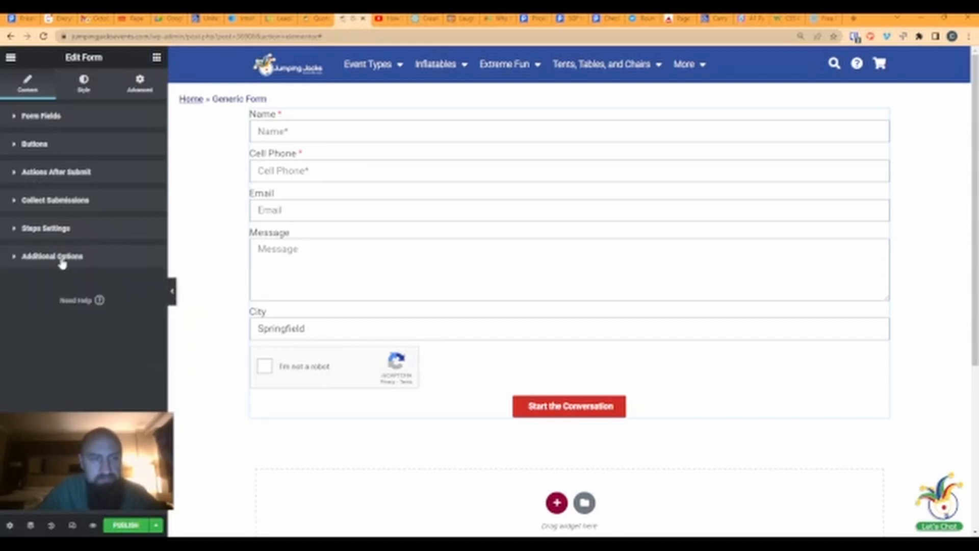
{"action": "left_click", "coordinate": [86, 90]}
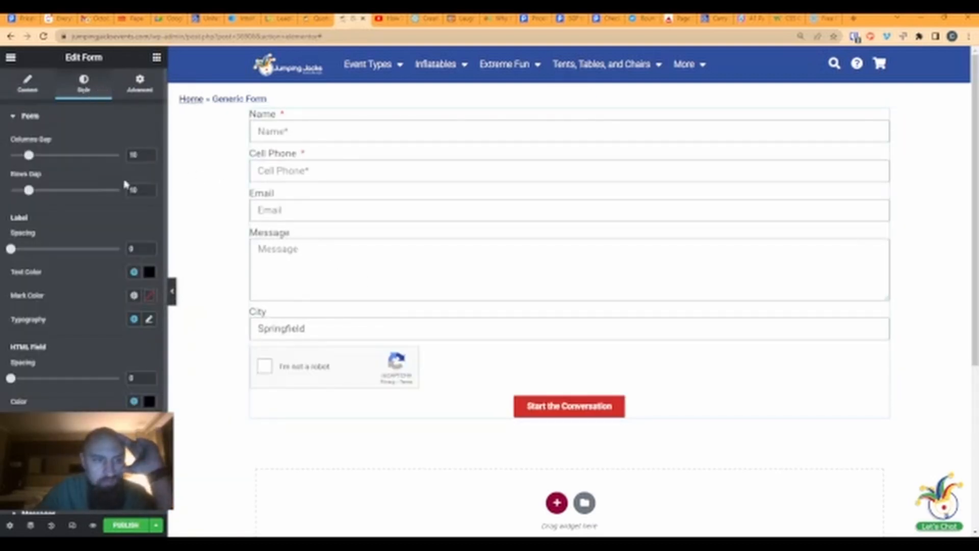
- Set the form's Label switch to Hide so only placeholder text shows in each field
{"action": "scroll", "coordinate": [95, 327], "scroll_direction": "down", "scroll_amount": 1}
{"action": "scroll", "coordinate": [95, 326], "scroll_direction": "up", "scroll_amount": 1}
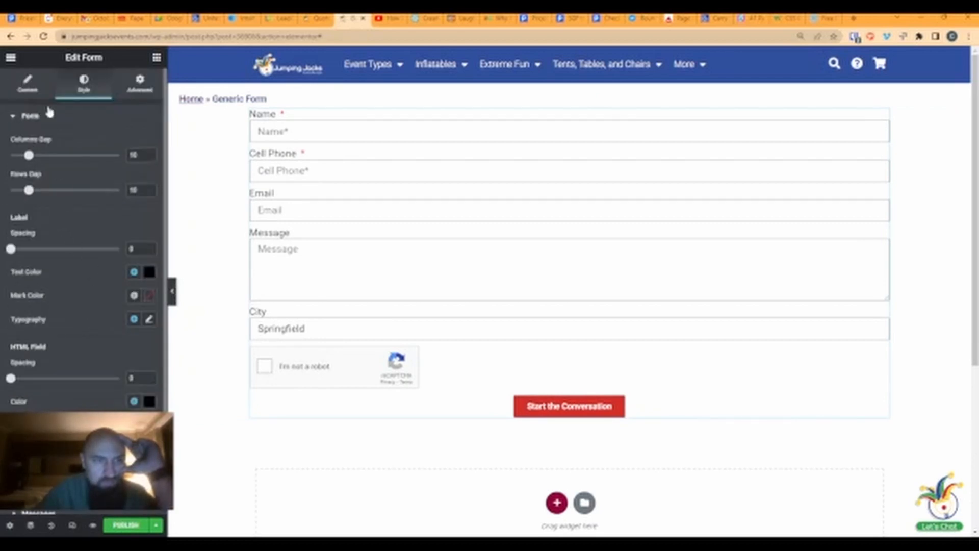
{"action": "left_click", "coordinate": [28, 86]}
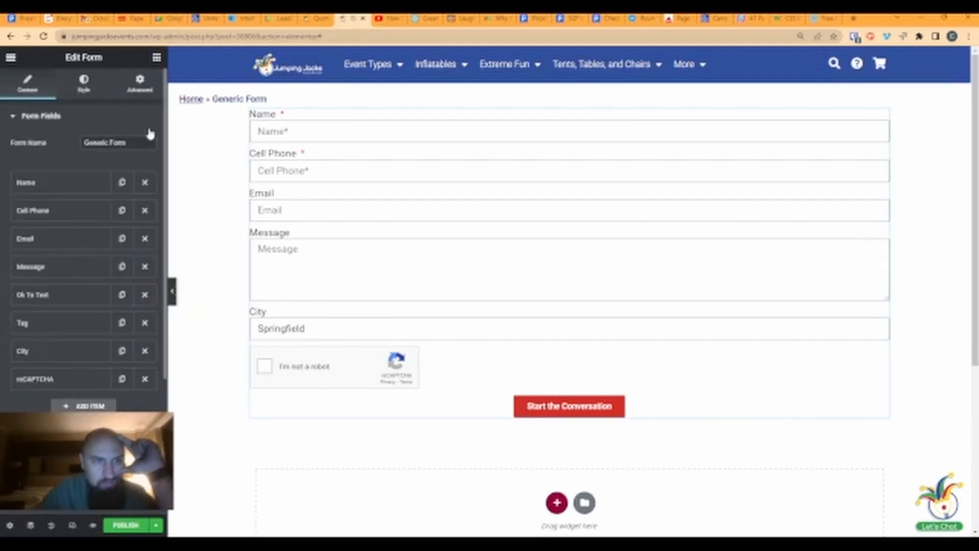
{"action": "scroll", "coordinate": [84, 255], "scroll_direction": "down", "scroll_amount": 1}
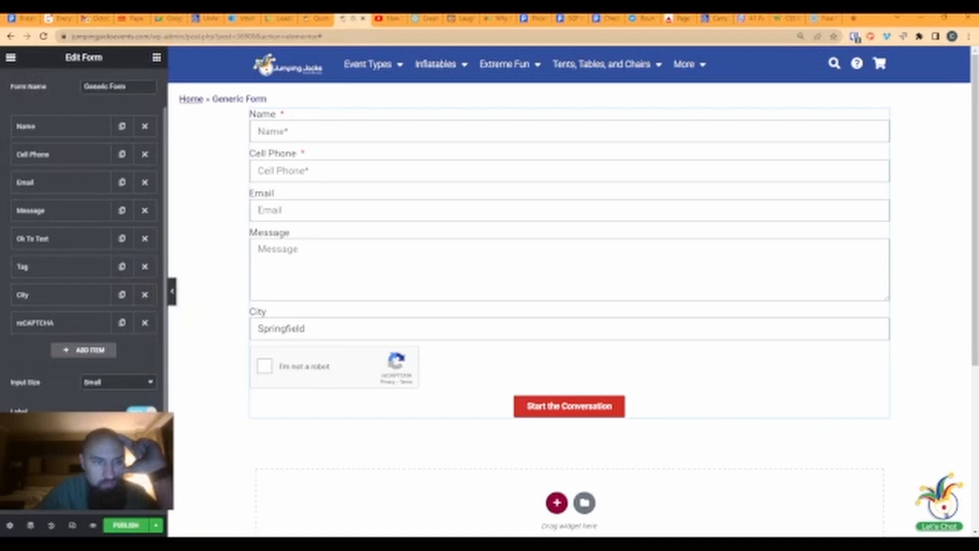
{"action": "left_click", "coordinate": [141, 411]}
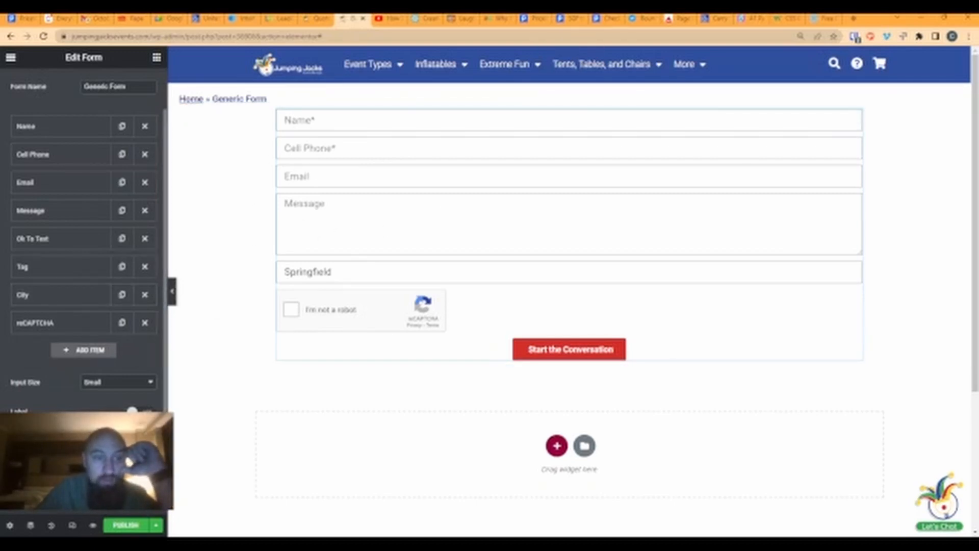
{"action": "left_click", "coordinate": [141, 411]}
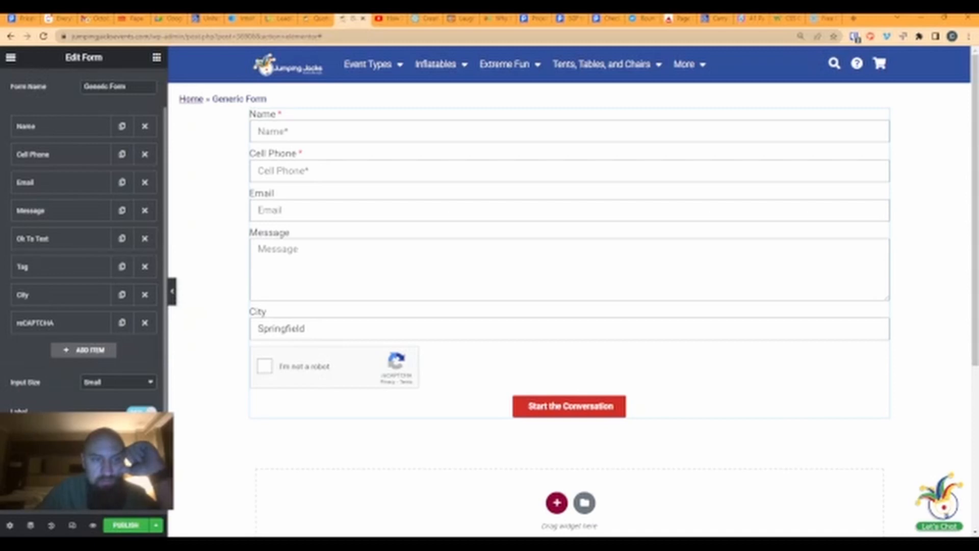
{"action": "left_click", "coordinate": [141, 411]}
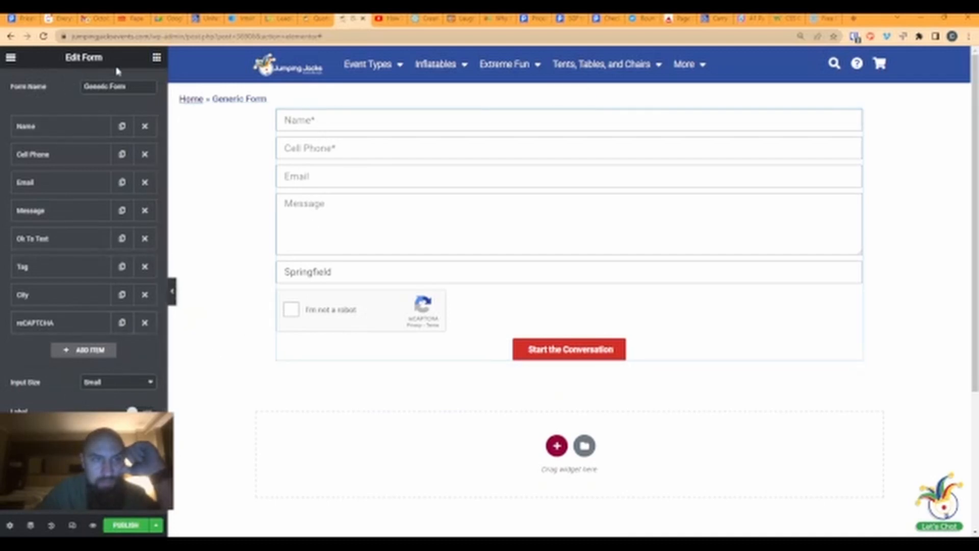
{"action": "scroll", "coordinate": [143, 214], "scroll_direction": "up", "scroll_amount": 1}
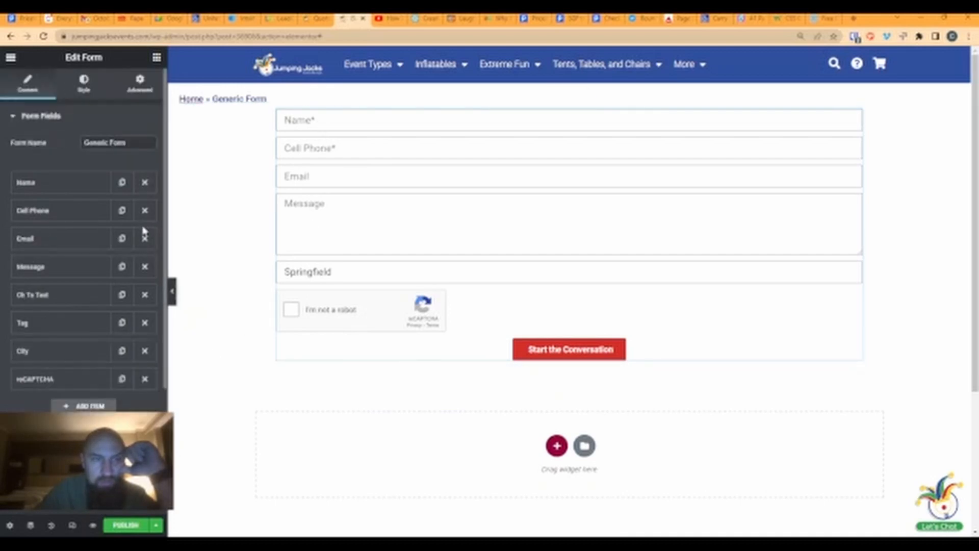
{"action": "left_click", "coordinate": [92, 87]}
- Try linked padding values of 20, then 40, on the form under Advanced > Layout
{"action": "left_click", "coordinate": [140, 84]}
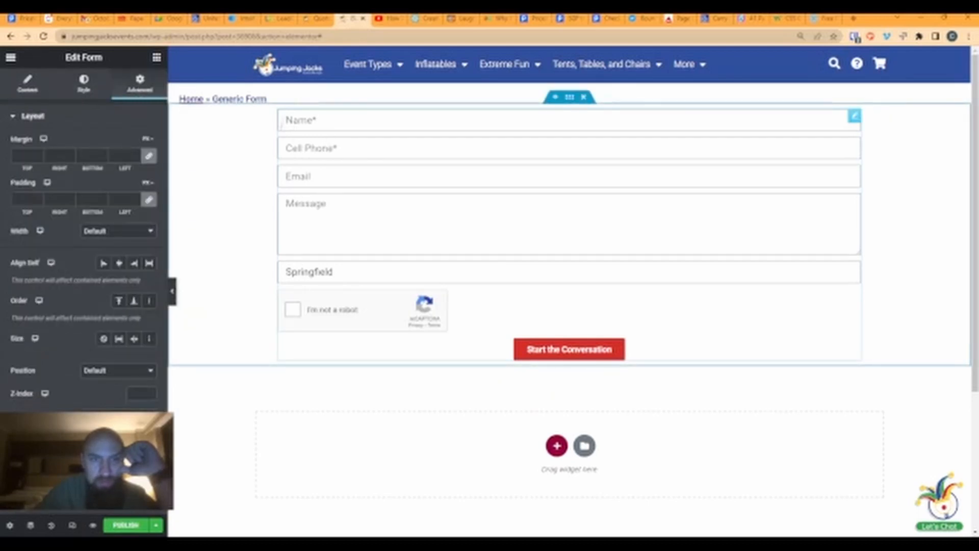
{"action": "left_click", "coordinate": [24, 199]}
{"action": "type", "text": "20"}
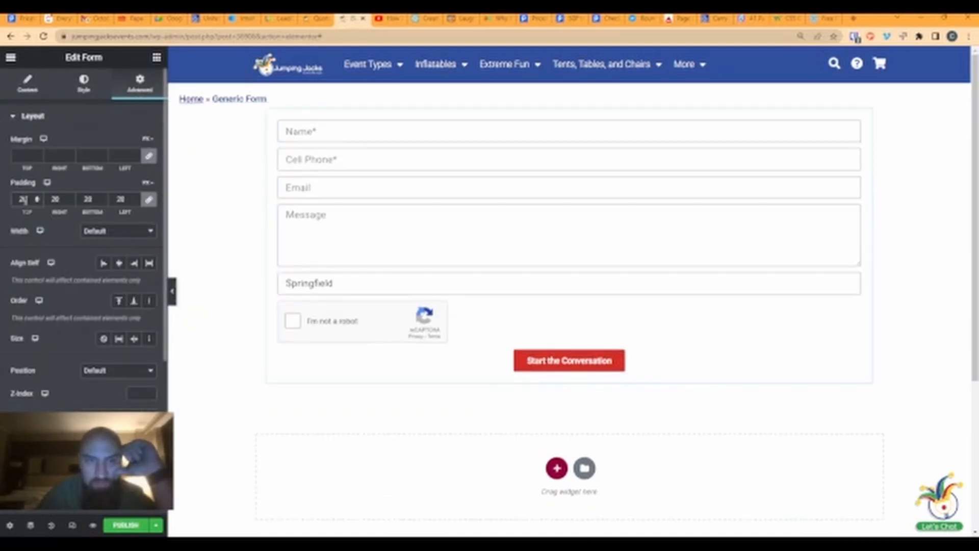
{"action": "key", "text": "BackSpace"}
{"action": "key", "text": "BackSpace"}
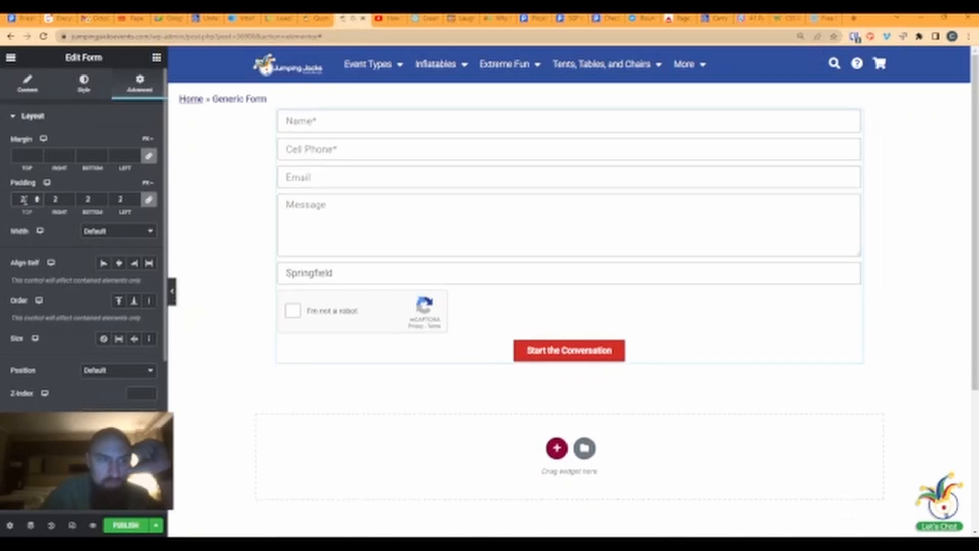
{"action": "type", "text": "40"}
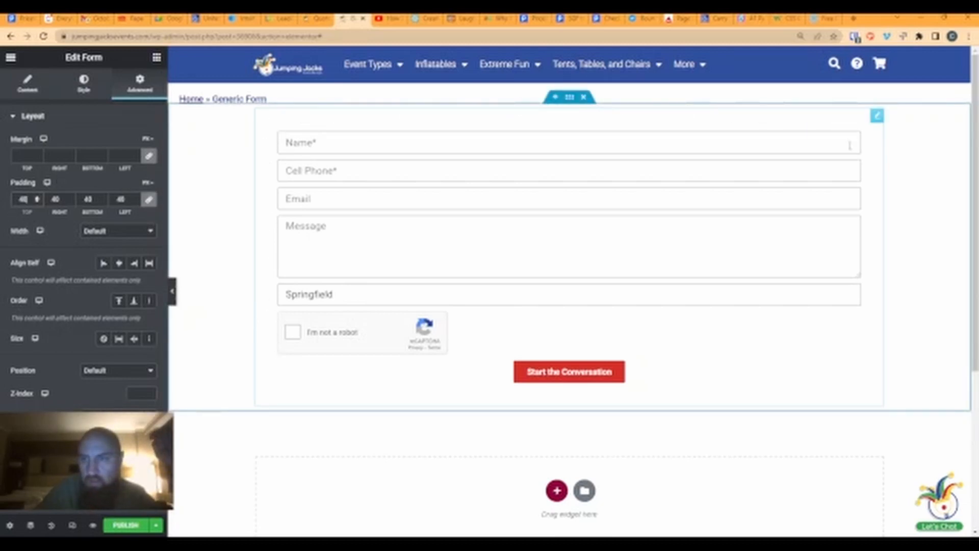
- Unlink the padding and set Top 20, Right 60, Bottom 20, Left 60 px
{"action": "left_click", "coordinate": [149, 198]}
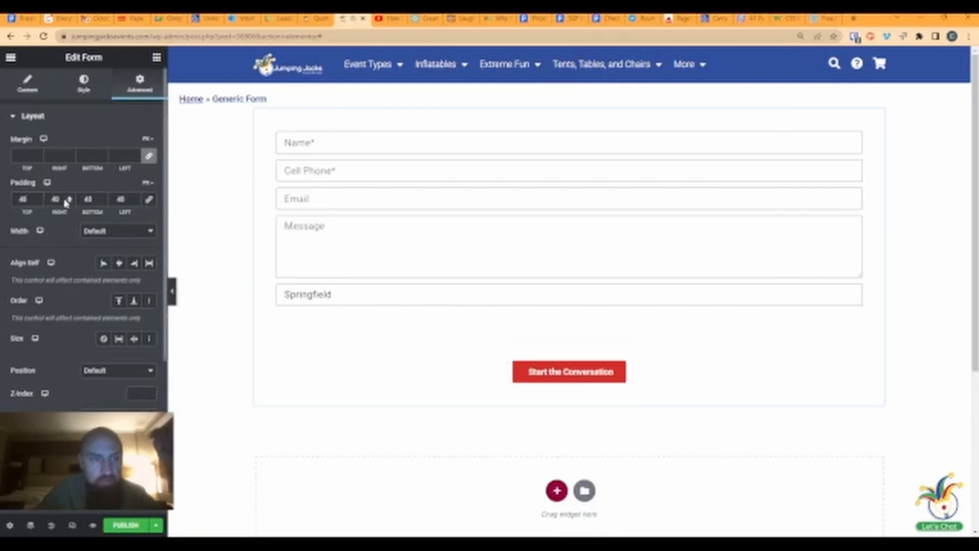
{"action": "type", "text": "60"}
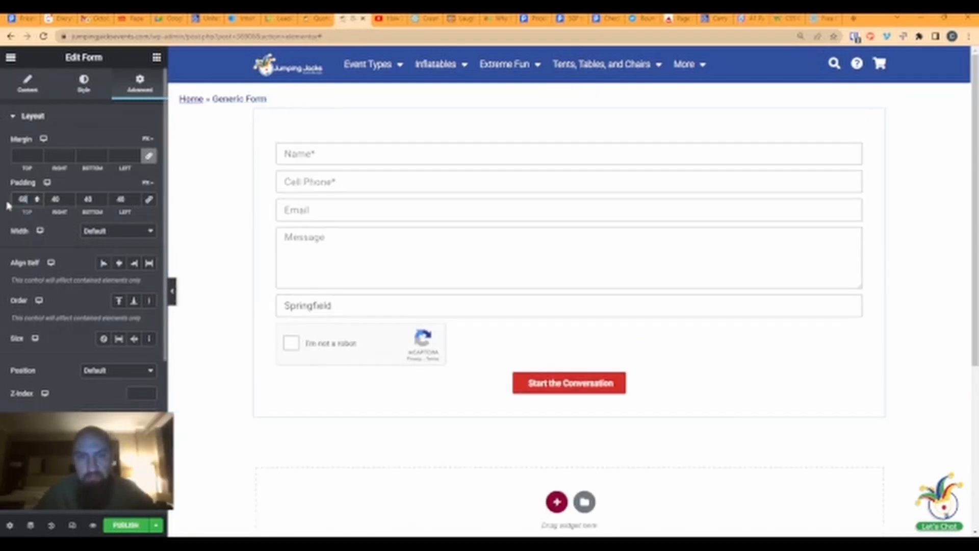
{"action": "key", "text": "Tab"}
{"action": "key", "text": "shift+Tab"}
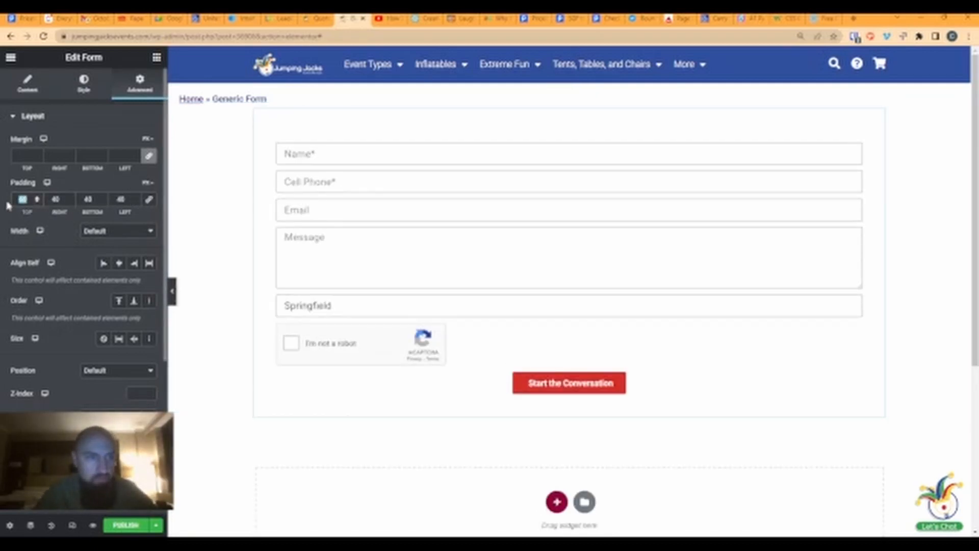
{"action": "type", "text": "20"}
{"action": "key", "text": "Tab"}
{"action": "key", "text": "Tab"}
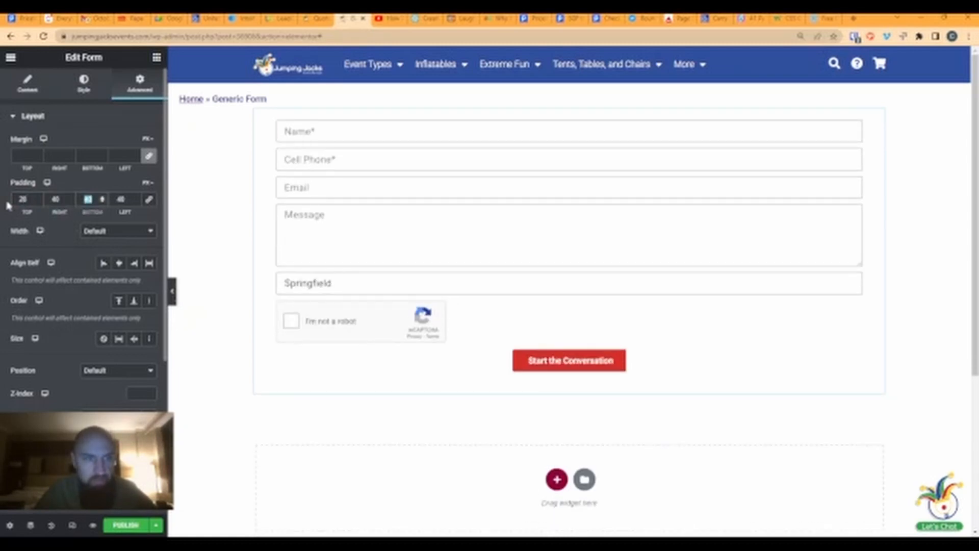
{"action": "type", "text": "20"}
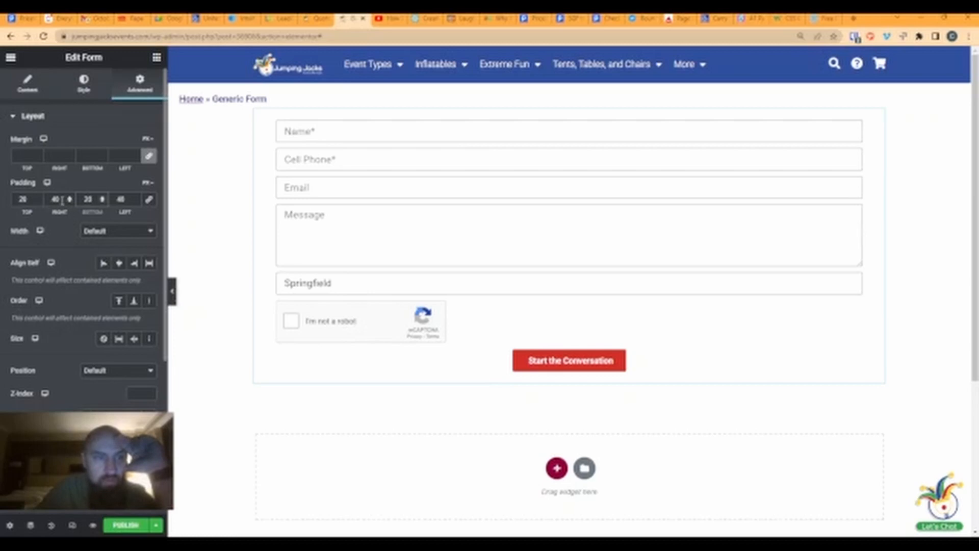
{"action": "left_click_drag", "start_coordinate": [62, 200], "coordinate": [45, 202]}
{"action": "type", "text": "60"}
{"action": "key", "text": "Tab"}
{"action": "key", "text": "Tab"}
{"action": "type", "text": "60"}
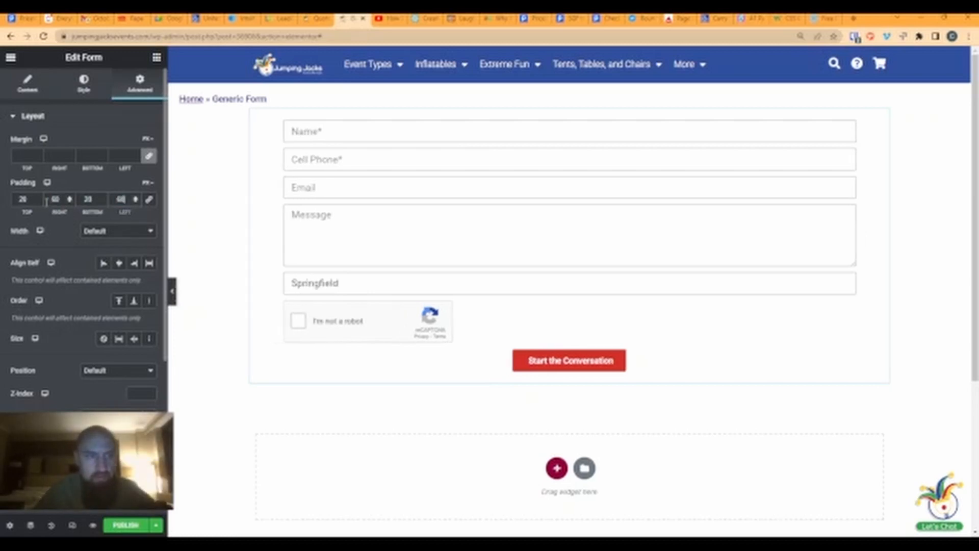
{"action": "mouse_move", "coordinate": [148, 183]}
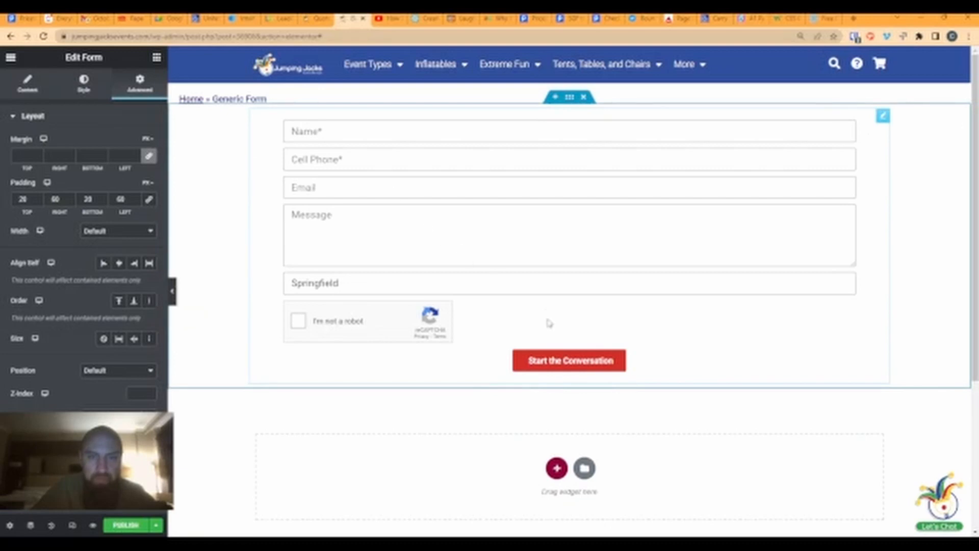
- Place a Heading widget above the form titled 'Generic Form Header'
{"action": "left_click", "coordinate": [155, 57]}
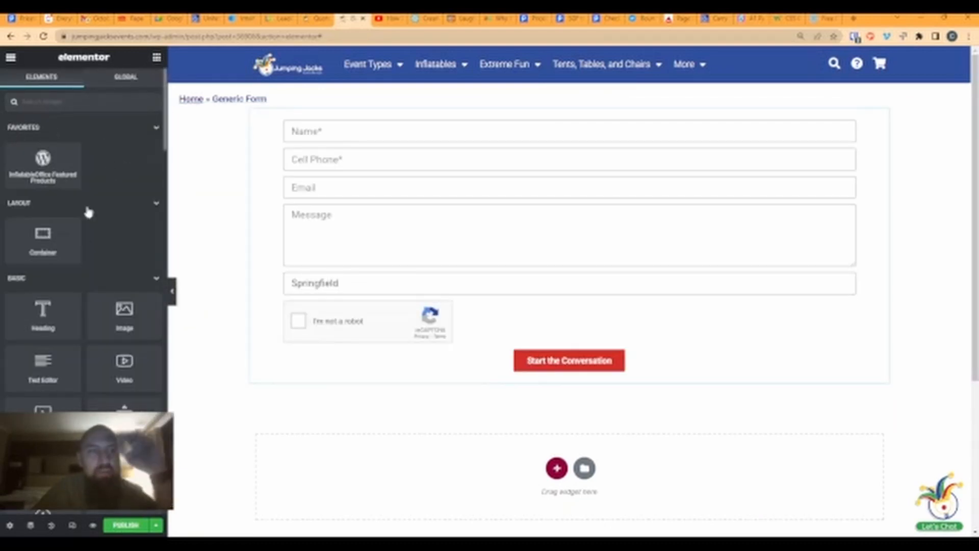
{"action": "left_click_drag", "start_coordinate": [45, 309], "coordinate": [468, 140]}
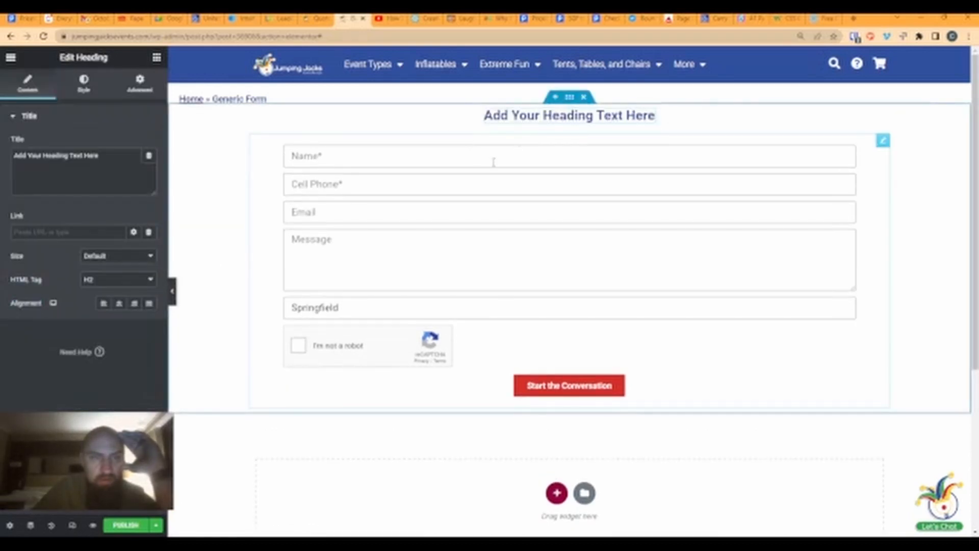
{"action": "left_click_drag", "start_coordinate": [105, 156], "coordinate": [15, 156]}
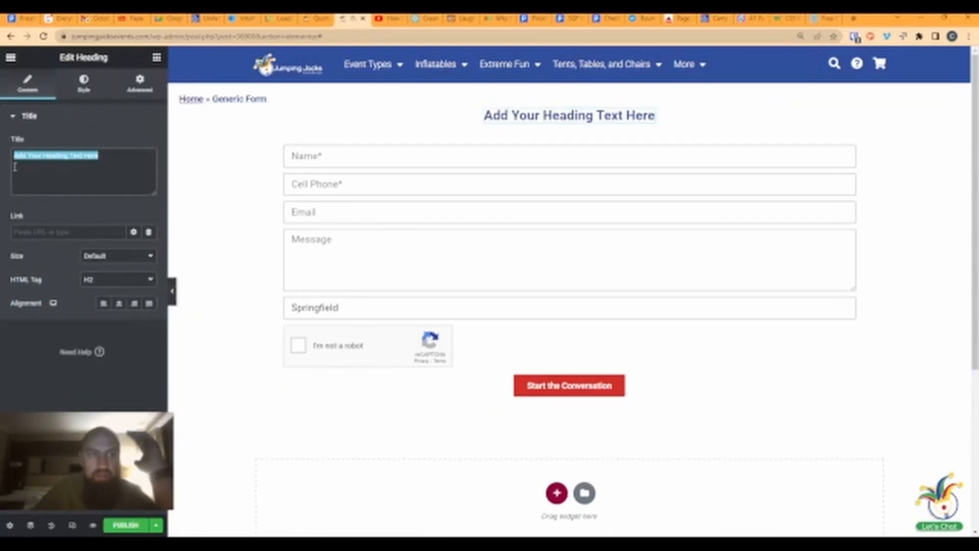
{"action": "type", "text": "Generic"}
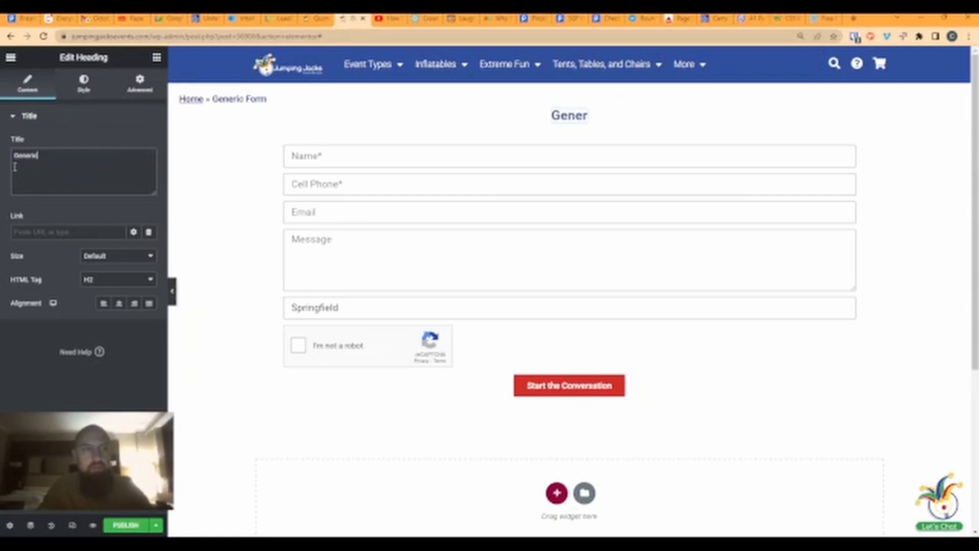
{"action": "type", "text": " Form"}
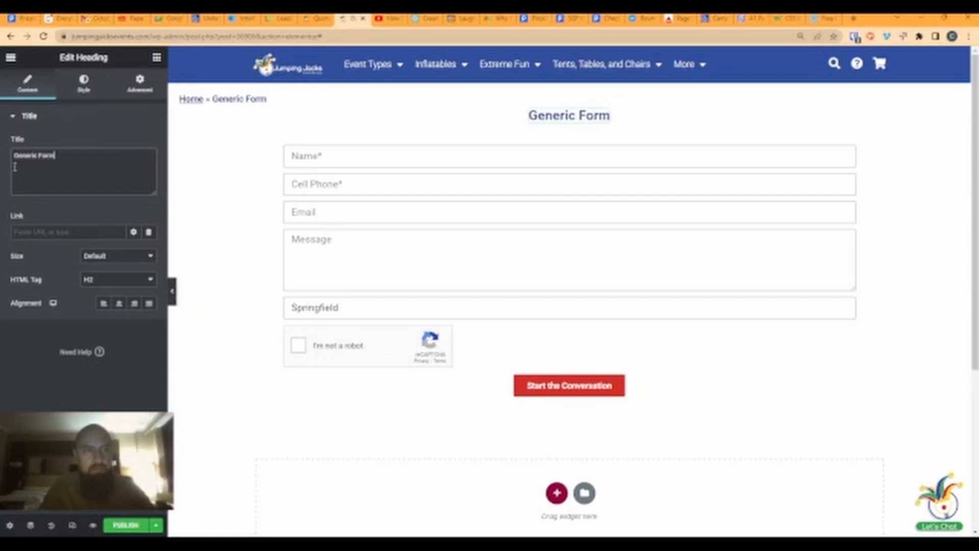
{"action": "type", "text": " H"}
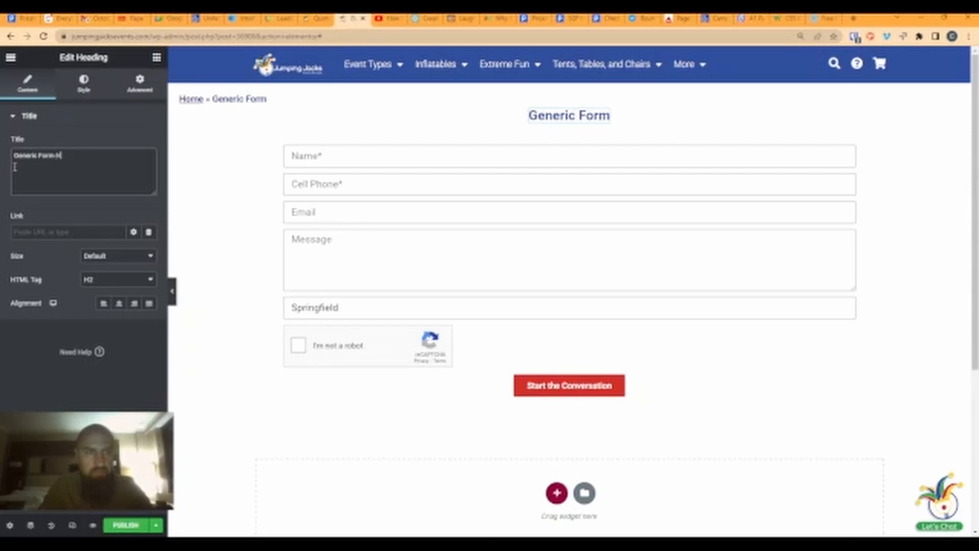
{"action": "type", "text": "eader"}
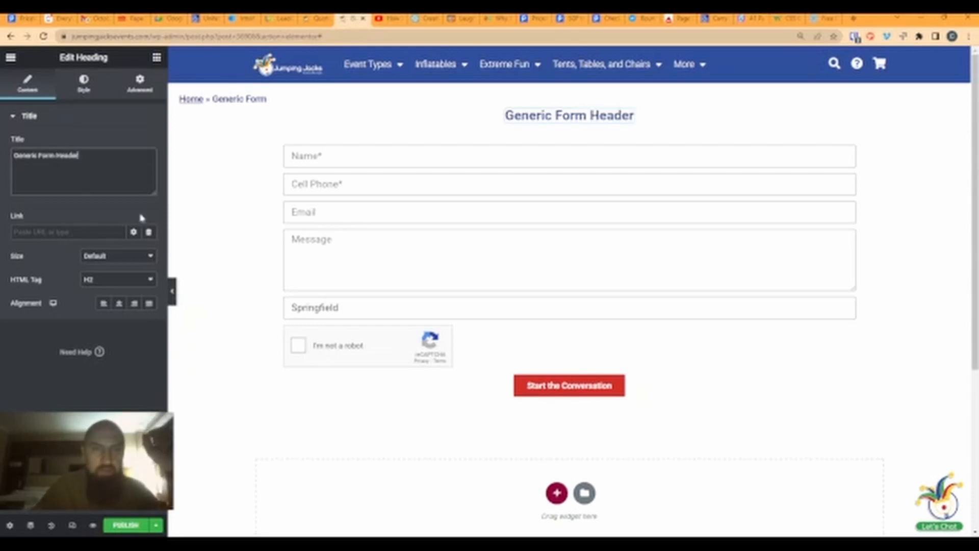
- Change the Generic Form Header heading's HTML tag from H2 to span
{"action": "left_click", "coordinate": [156, 58]}
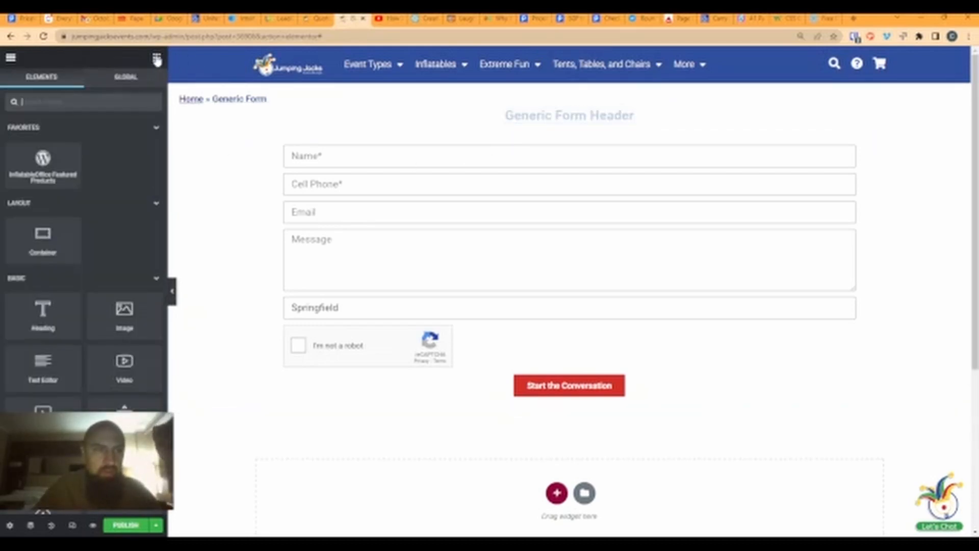
{"action": "left_click", "coordinate": [519, 120]}
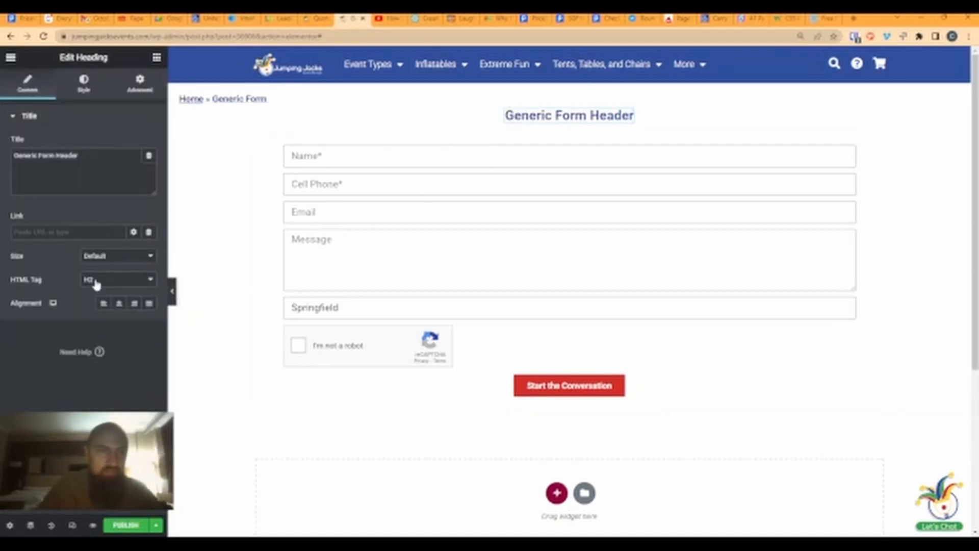
{"action": "left_click", "coordinate": [96, 355]}
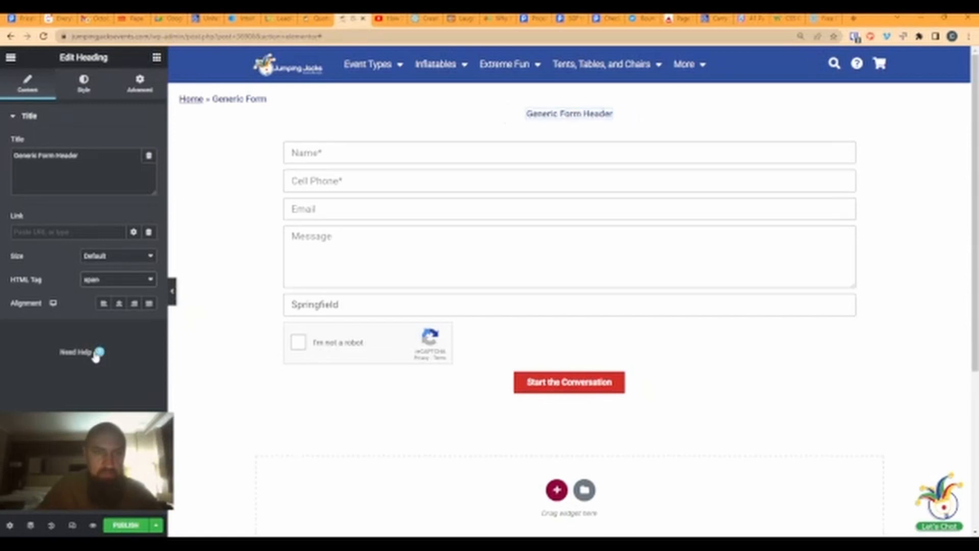
- Center-align the heading and set its typography size to 28
{"action": "left_click", "coordinate": [118, 304]}
{"action": "left_click", "coordinate": [74, 88]}
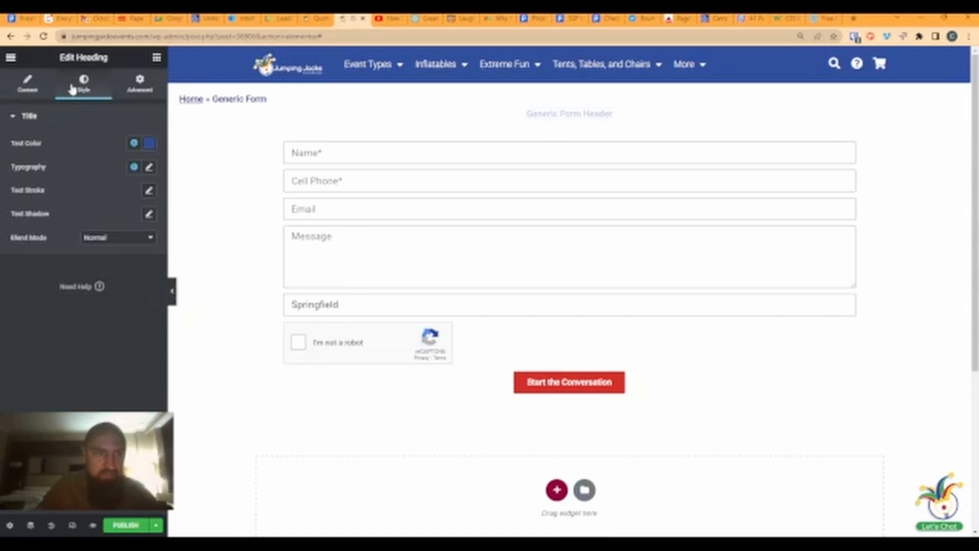
{"action": "left_click", "coordinate": [149, 167]}
{"action": "left_click_drag", "start_coordinate": [20, 255], "coordinate": [35, 258]}
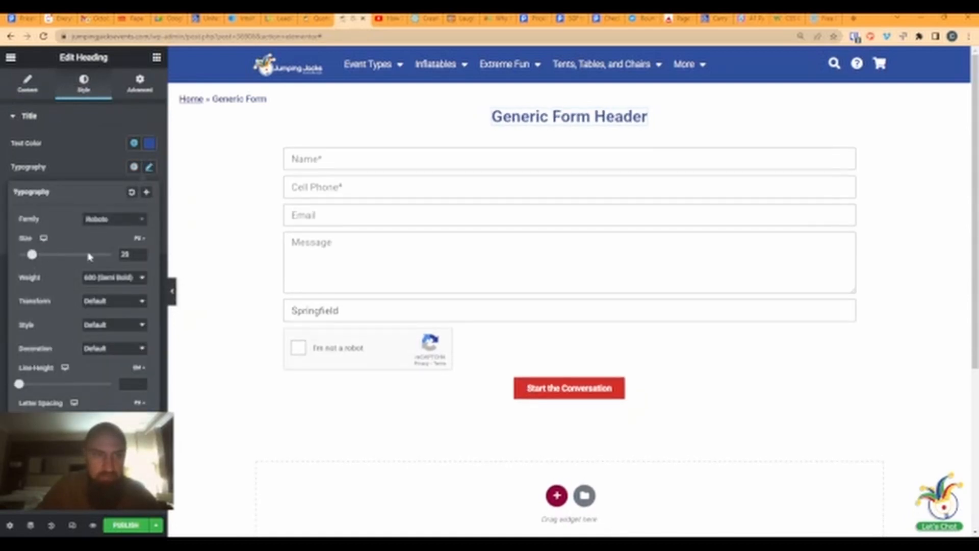
{"action": "left_click", "coordinate": [143, 259]}
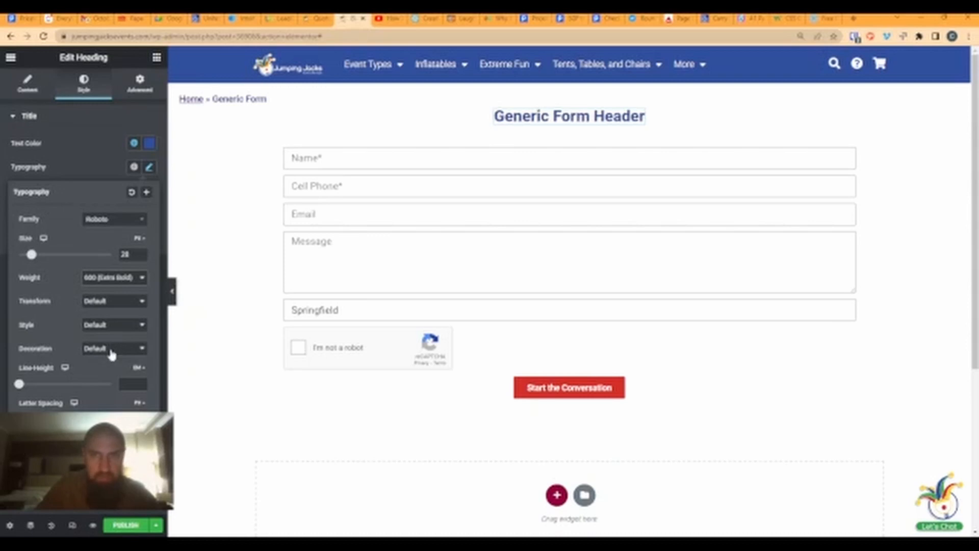
- Set the heading's font family to Montserrat
{"action": "left_click", "coordinate": [98, 221]}
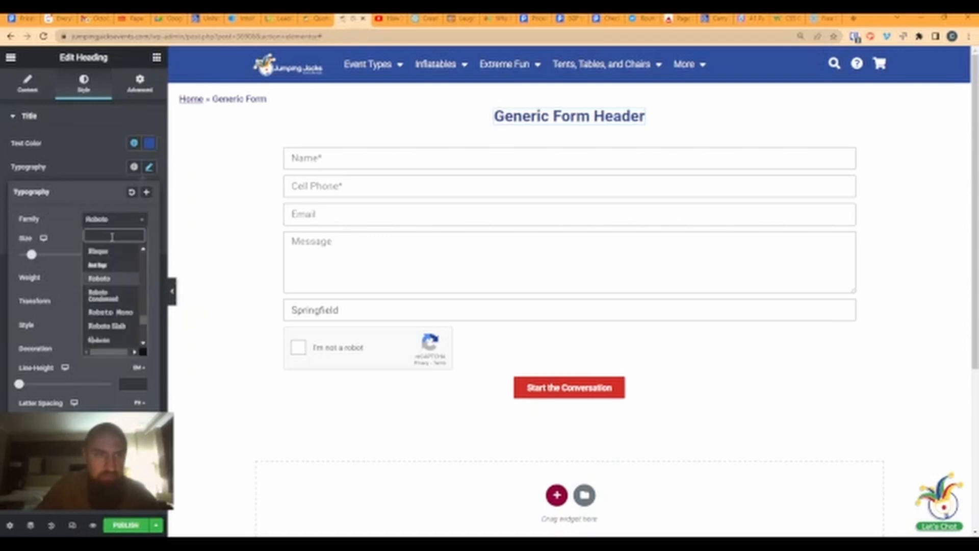
{"action": "type", "text": "mont"}
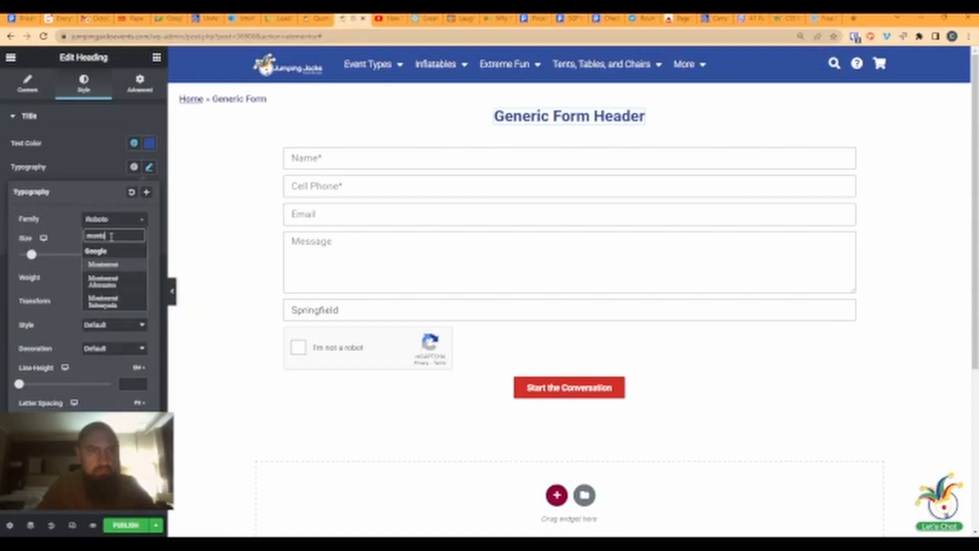
{"action": "type", "text": "s"}
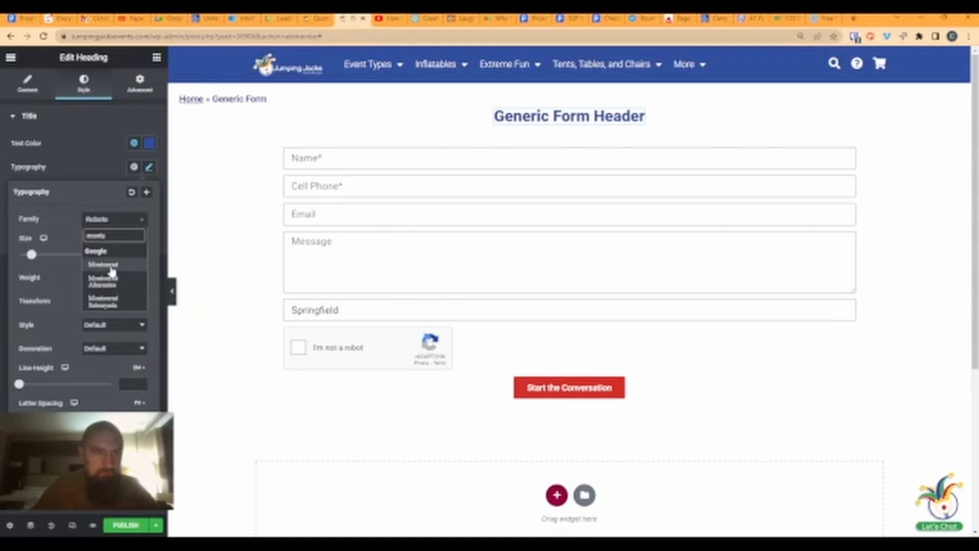
{"action": "left_click", "coordinate": [111, 267]}
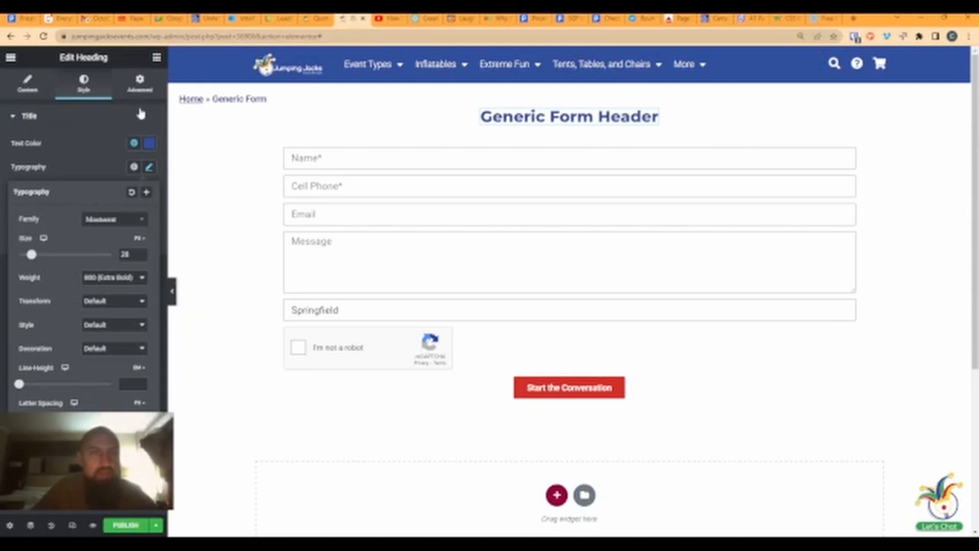
{"action": "left_click", "coordinate": [154, 58]}
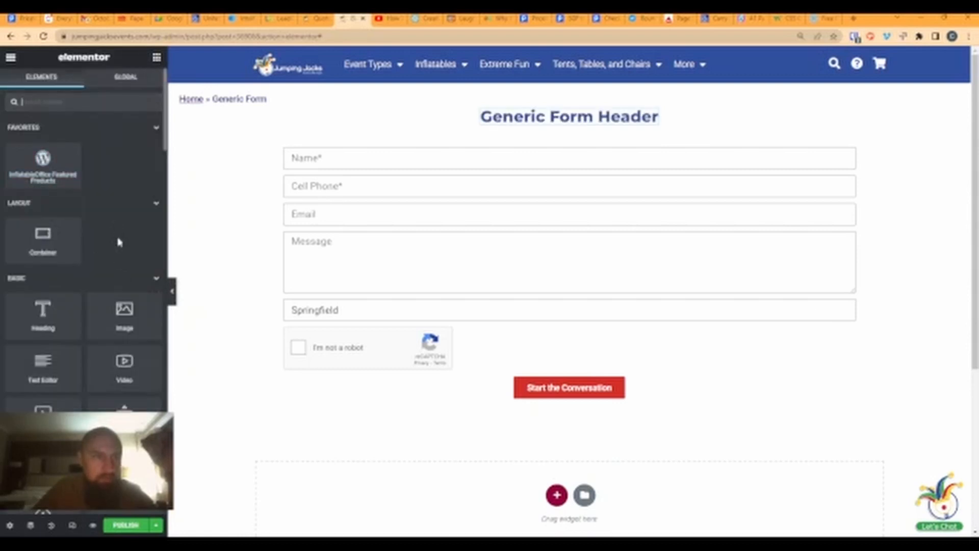
- Place a Text Editor widget under the form's button and delete its Lorem ipsum text
{"action": "left_click_drag", "start_coordinate": [42, 364], "coordinate": [560, 407]}
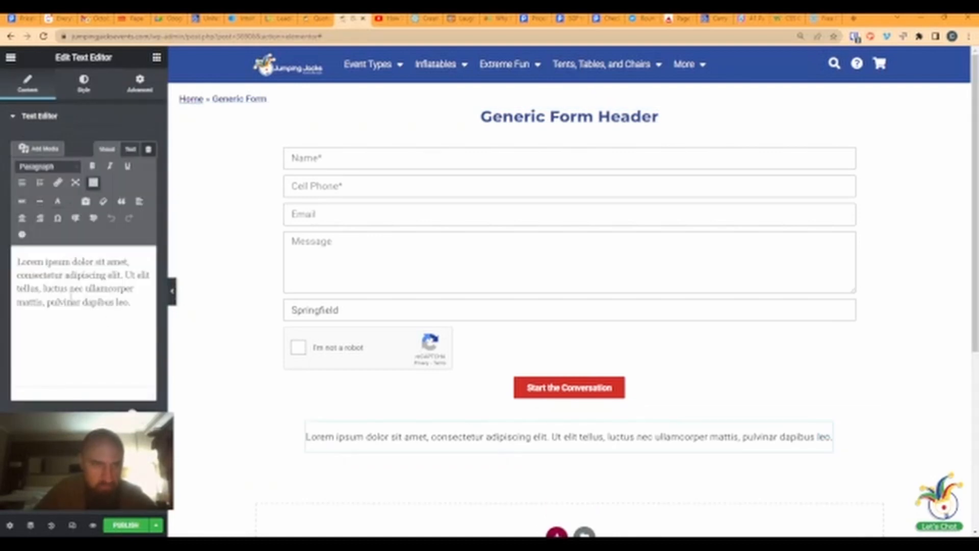
{"action": "left_click_drag", "start_coordinate": [132, 303], "coordinate": [17, 255]}
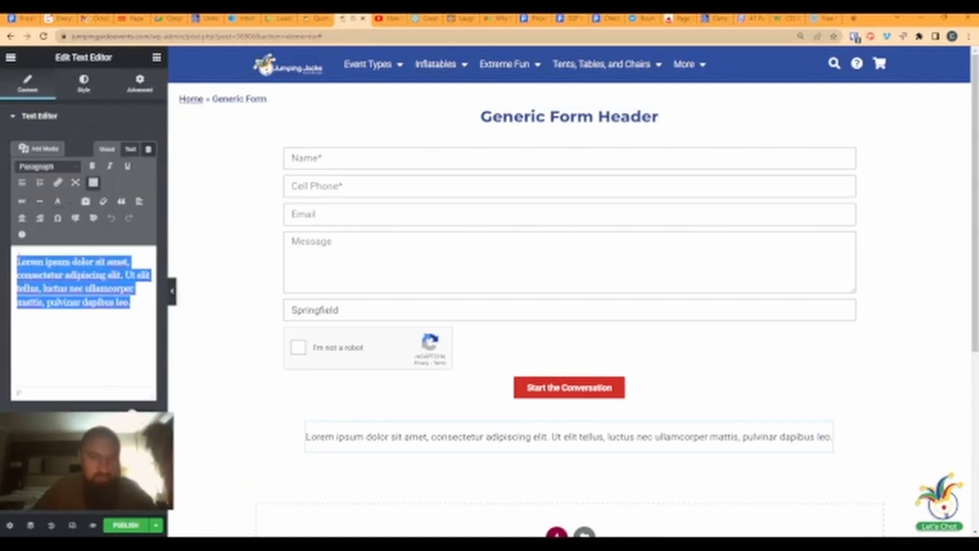
{"action": "key", "text": "BackSpace"}
- Write the consent disclaimer ending 'concerning business with Jumping Jacks Events'
{"action": "type", "text": "By sy"}
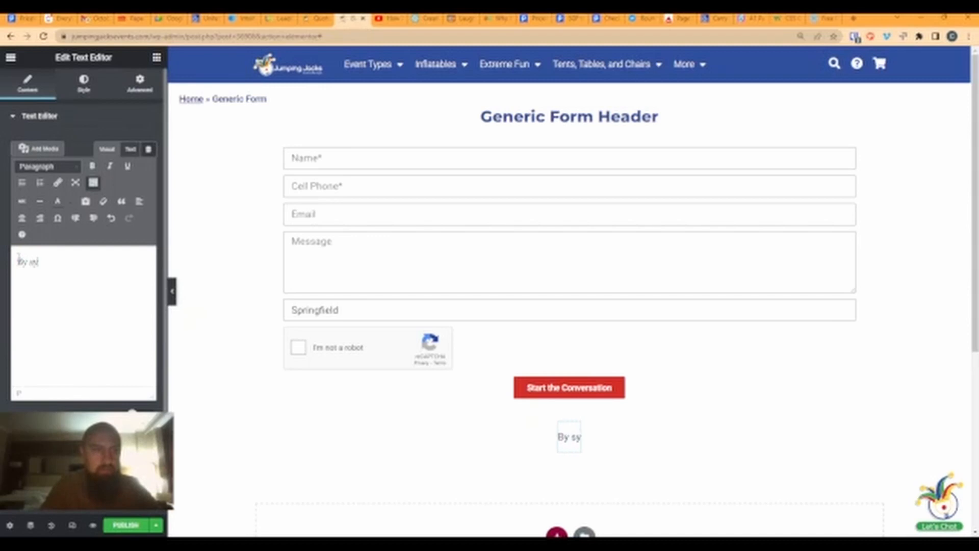
{"action": "key", "text": "BackSpace"}
{"action": "type", "text": "ubmitt"}
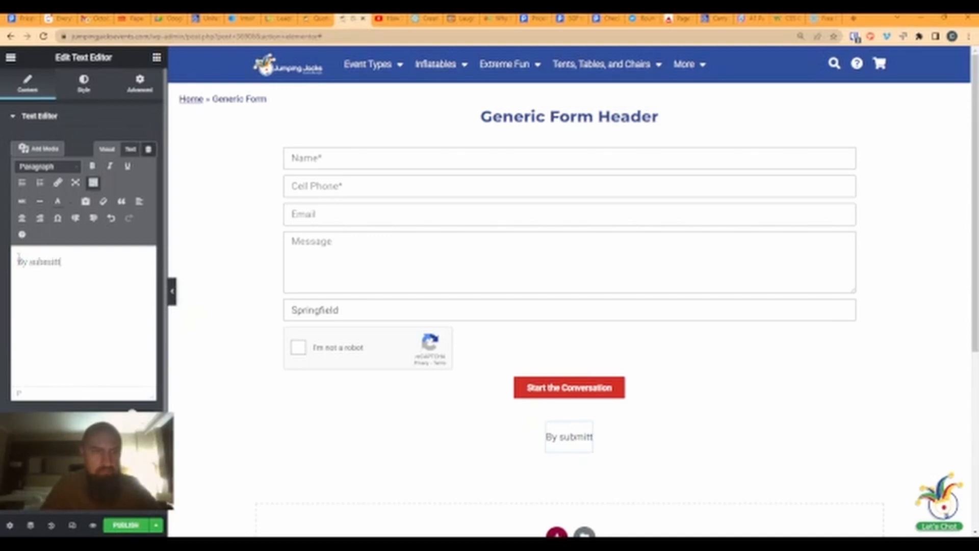
{"action": "type", "text": "ing this form I a"}
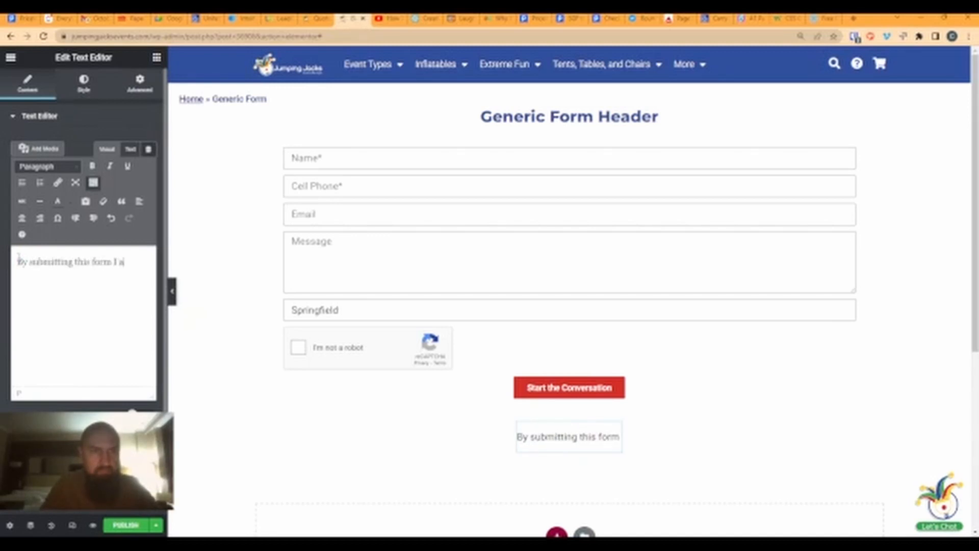
{"action": "key", "text": "BackSpace"}
{"action": "key", "text": "BackSpace"}
{"action": "key", "text": "BackSpace"}
{"action": "key", "text": "BackSpace"}
{"action": "type", "text": ", I"}
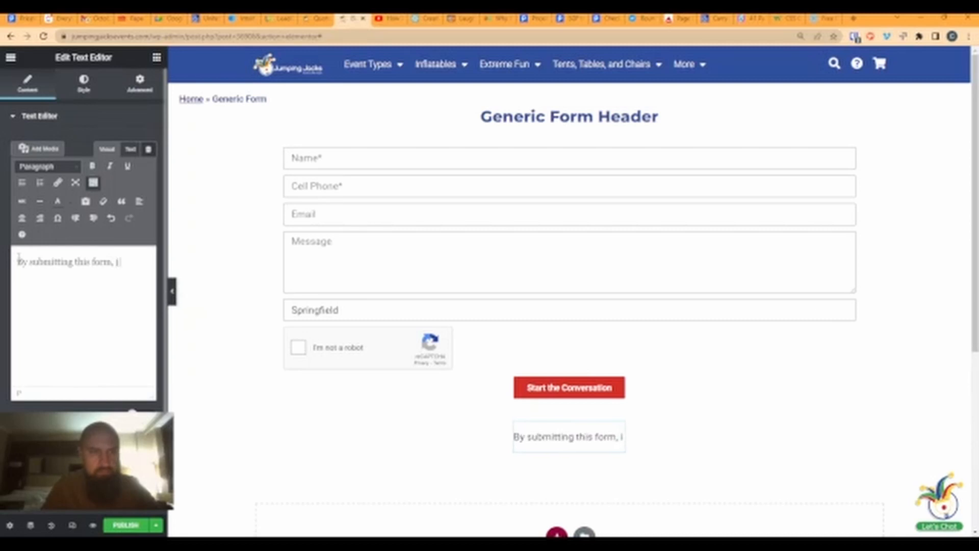
{"action": "type", "text": " ag"}
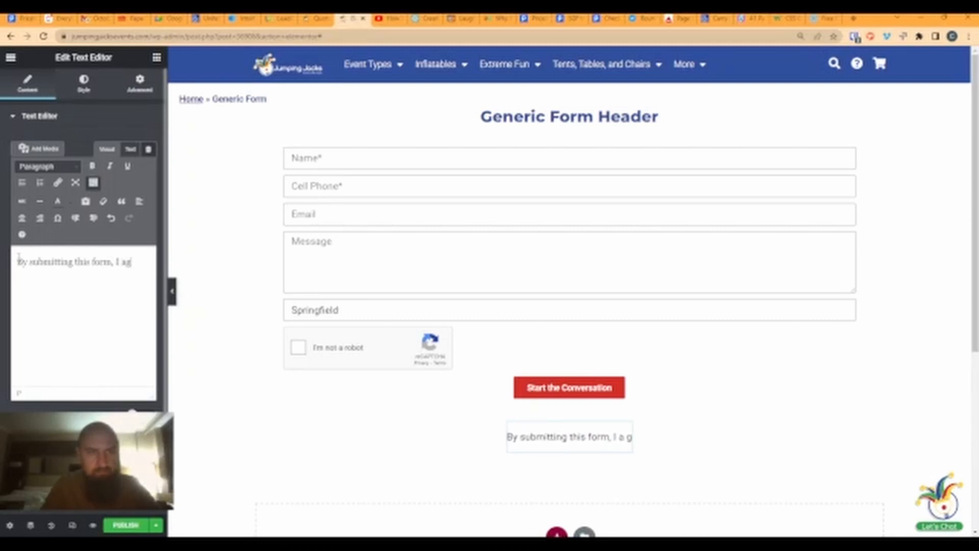
{"action": "type", "text": "ree to re"}
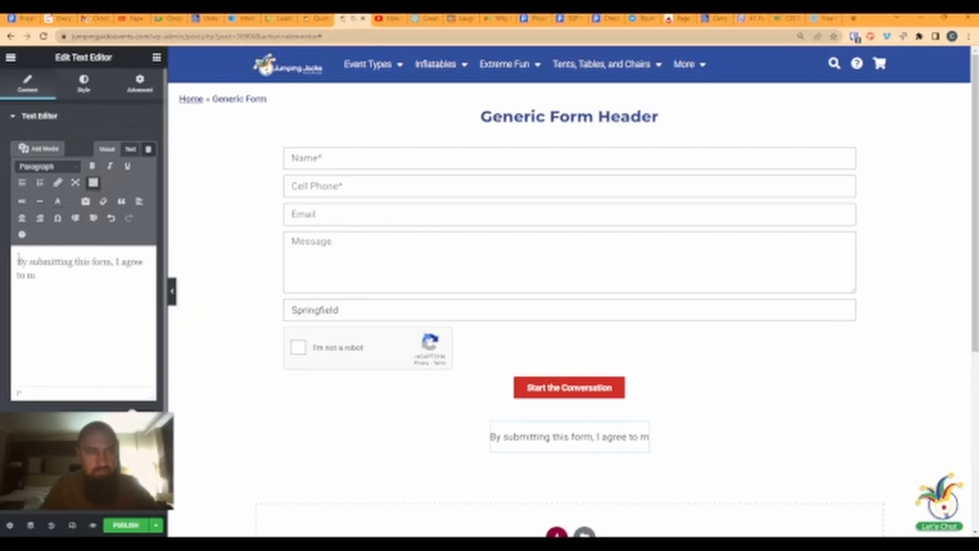
{"action": "type", "text": "ceived"}
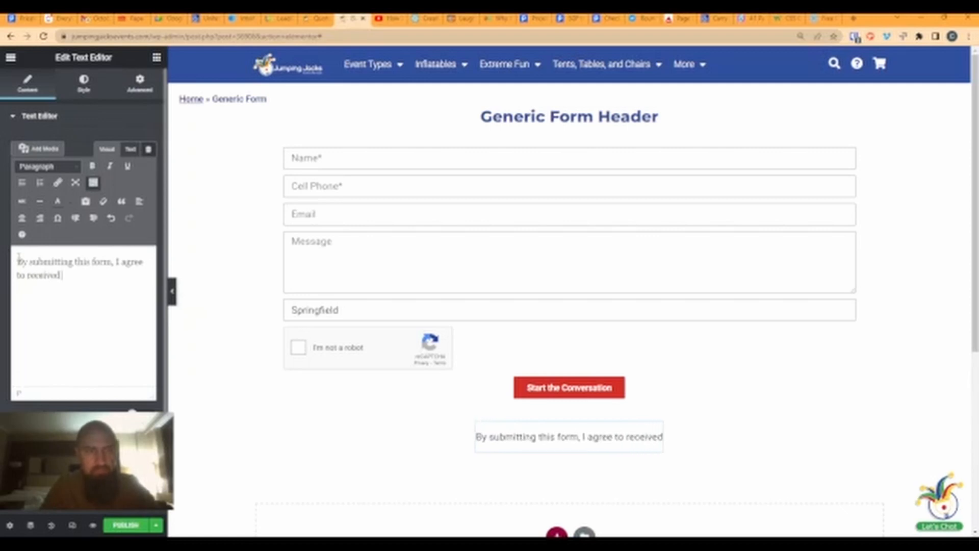
{"action": "type", "text": " text me"}
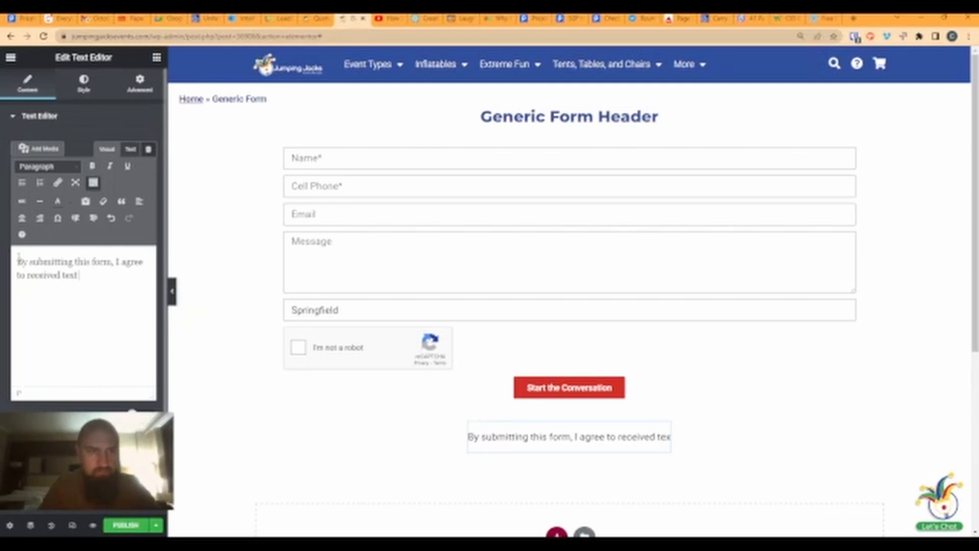
{"action": "type", "text": "s"}
{"action": "key", "text": "BackSpace"}
{"action": "key", "text": "BackSpace"}
{"action": "key", "text": "BackSpace"}
{"action": "key", "text": "BackSpace"}
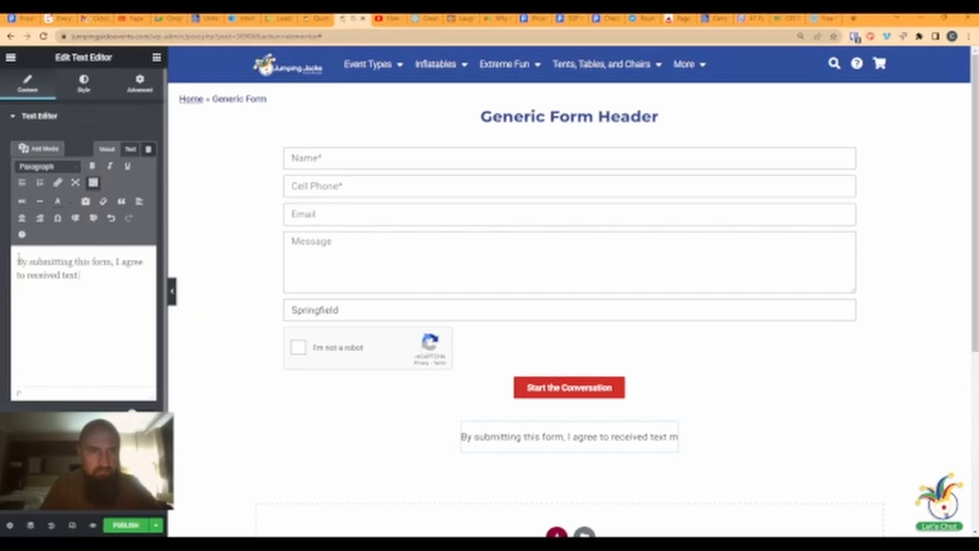
{"action": "type", "text": "or emails concerning"}
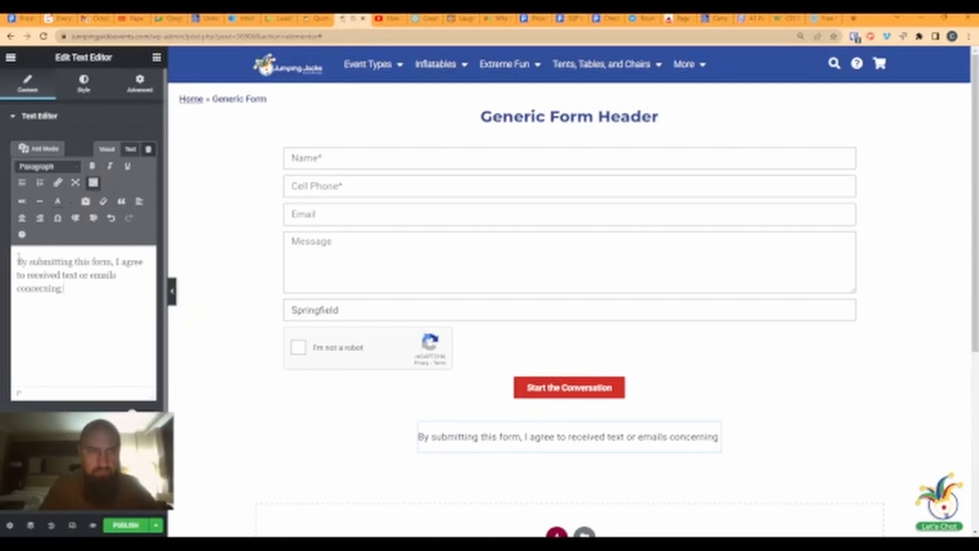
{"action": "type", "text": " in"}
{"action": "key", "text": "BackSpace"}
{"action": "key", "text": "BackSpace"}
{"action": "type", "text": "business"}
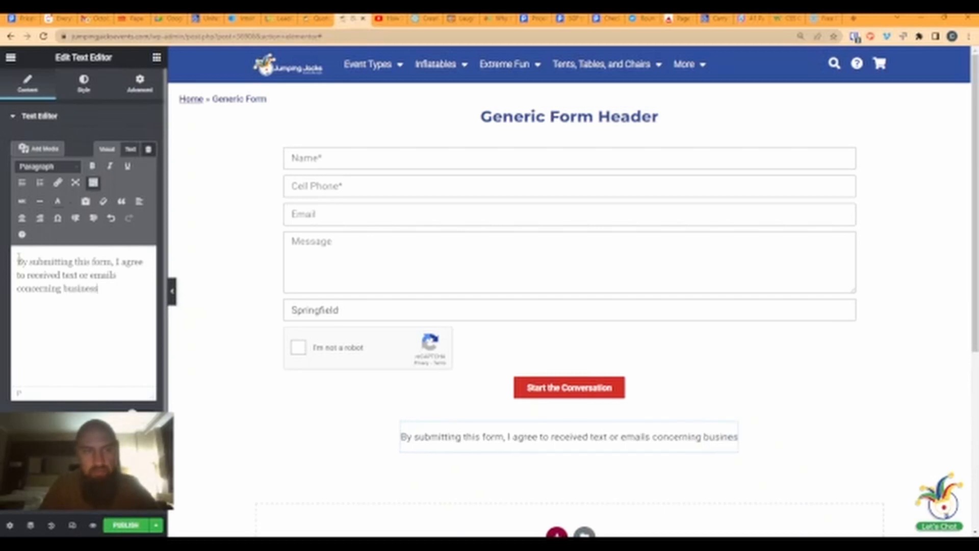
{"action": "type", "text": " with Jum"}
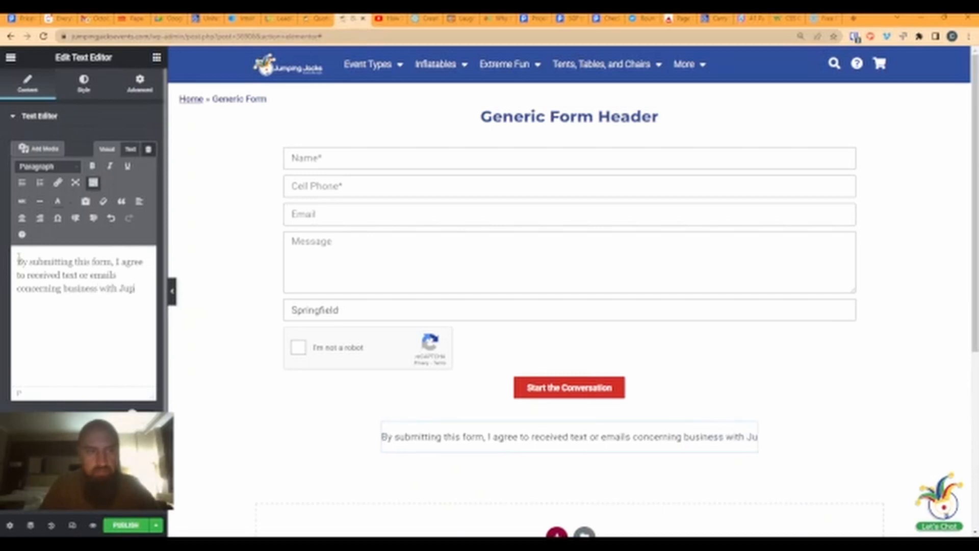
{"action": "type", "text": "ping Jacks"}
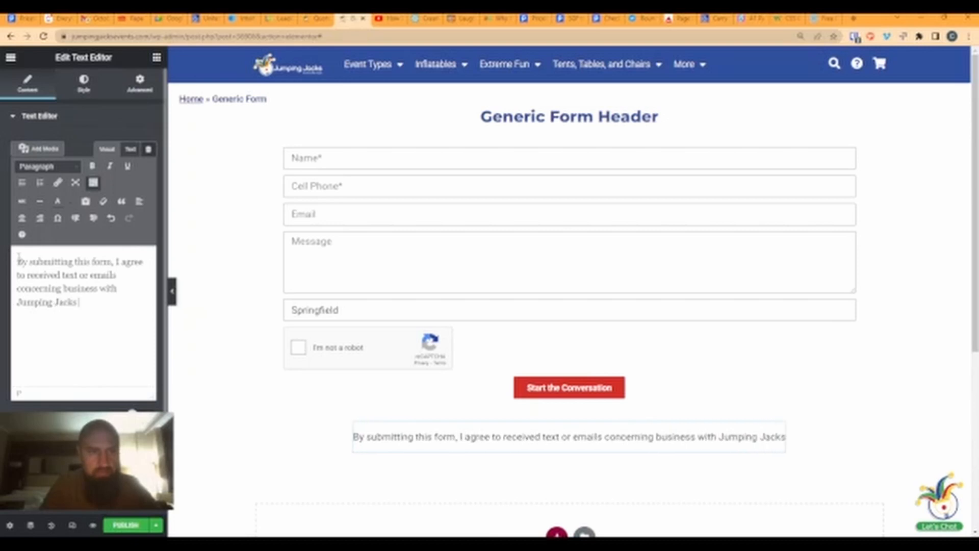
{"action": "type", "text": " Events"}
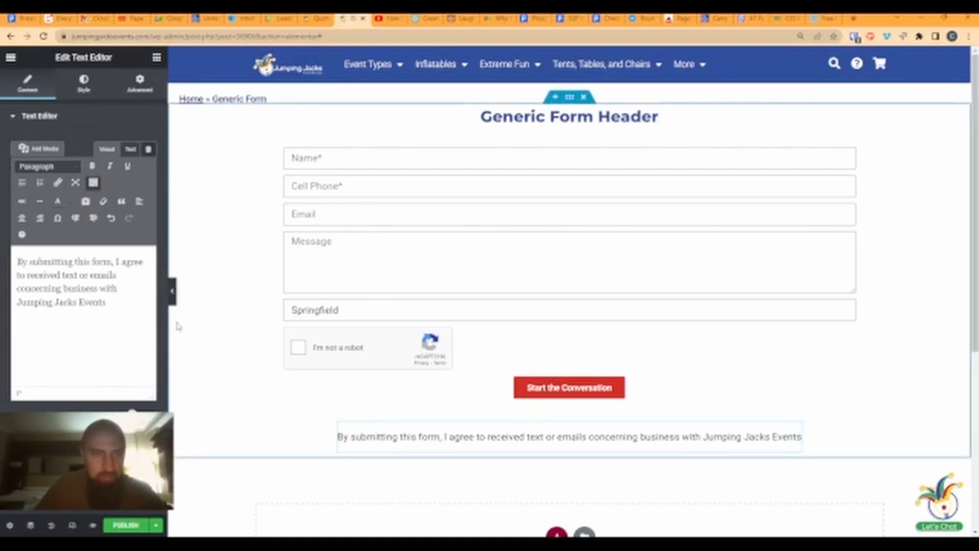
- Change the disclaimer's font size unit and shrink its typography size to 8
{"action": "left_click", "coordinate": [84, 87]}
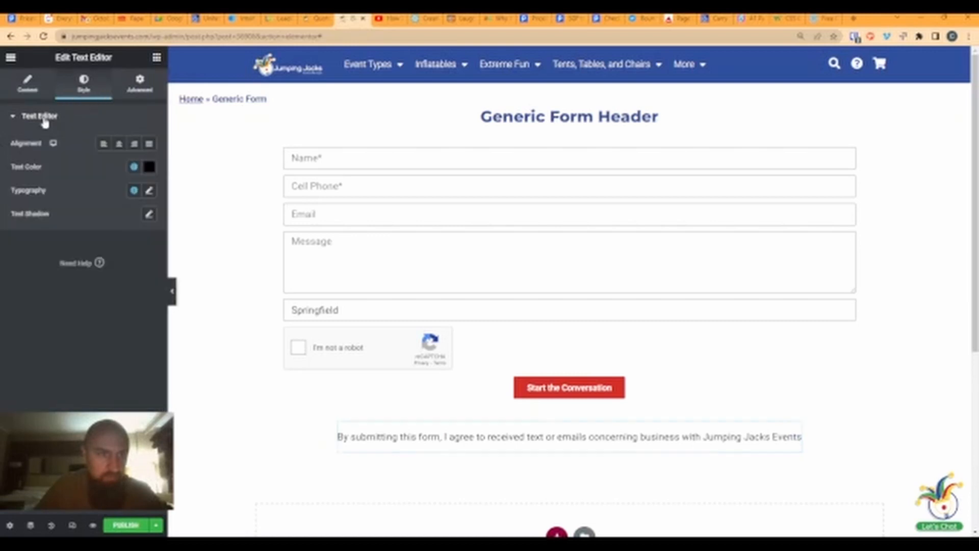
{"action": "left_click", "coordinate": [149, 192]}
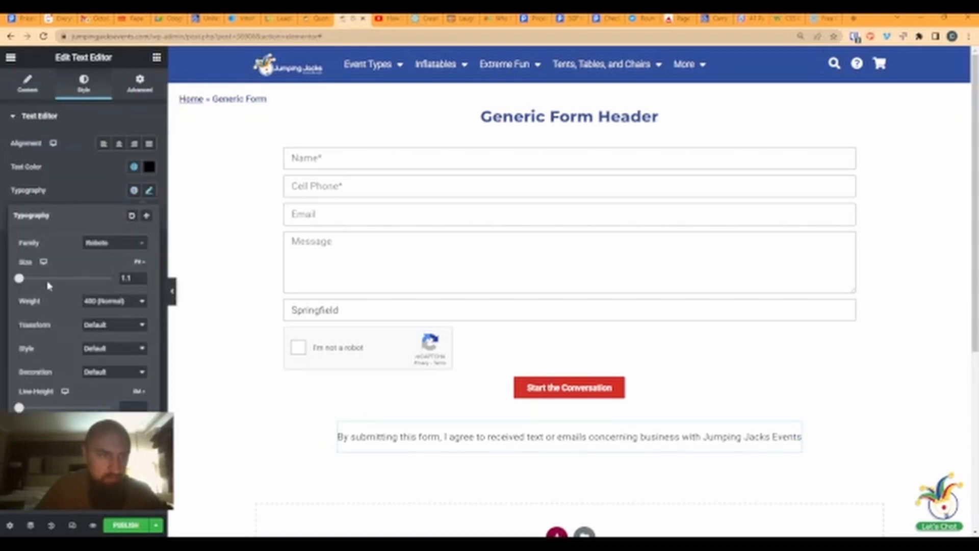
{"action": "left_click_drag", "start_coordinate": [21, 284], "coordinate": [18, 286]}
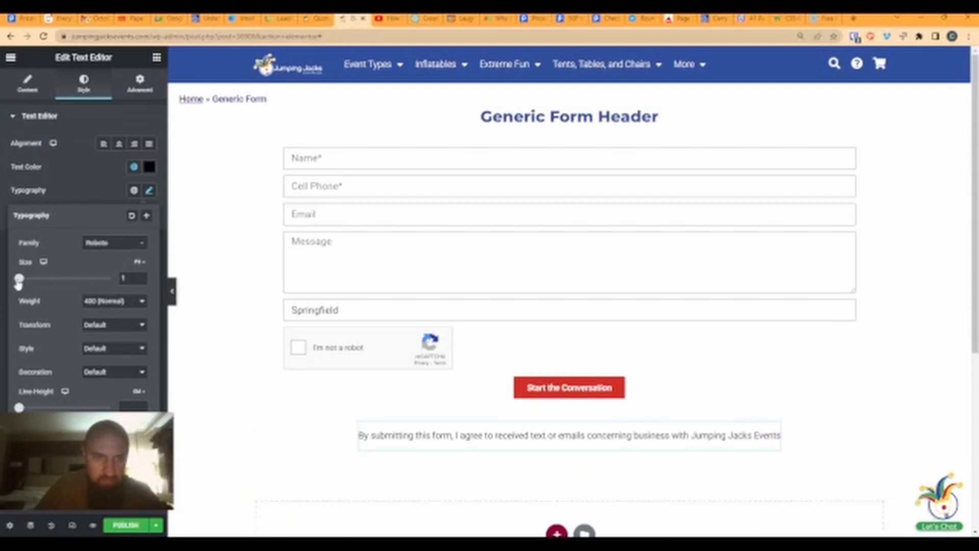
{"action": "left_click", "coordinate": [3, 284]}
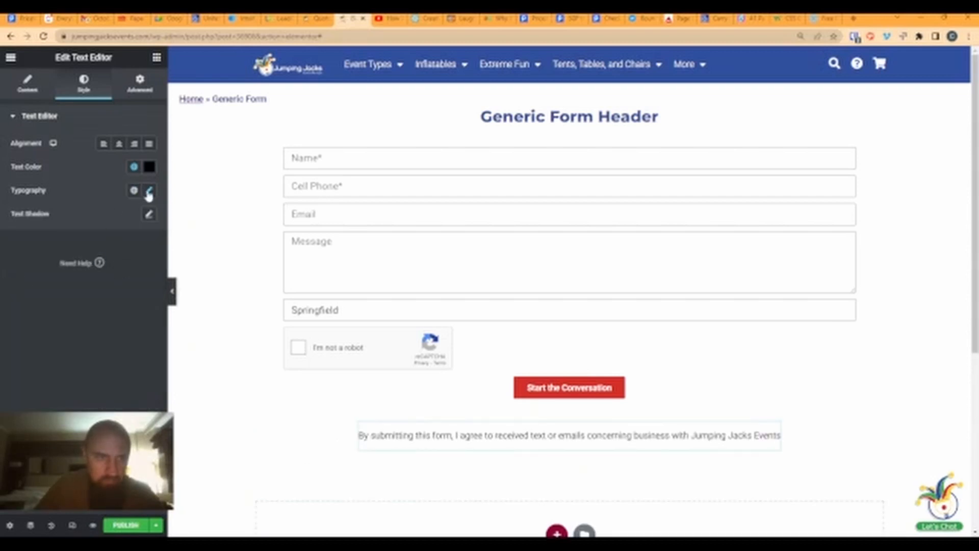
{"action": "left_click", "coordinate": [149, 194]}
{"action": "left_click", "coordinate": [137, 263]}
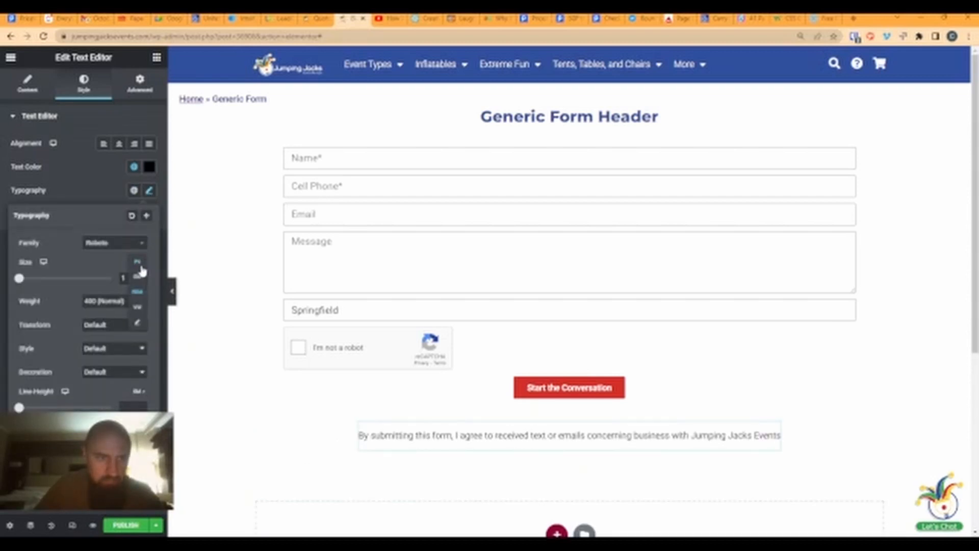
{"action": "left_click", "coordinate": [138, 292]}
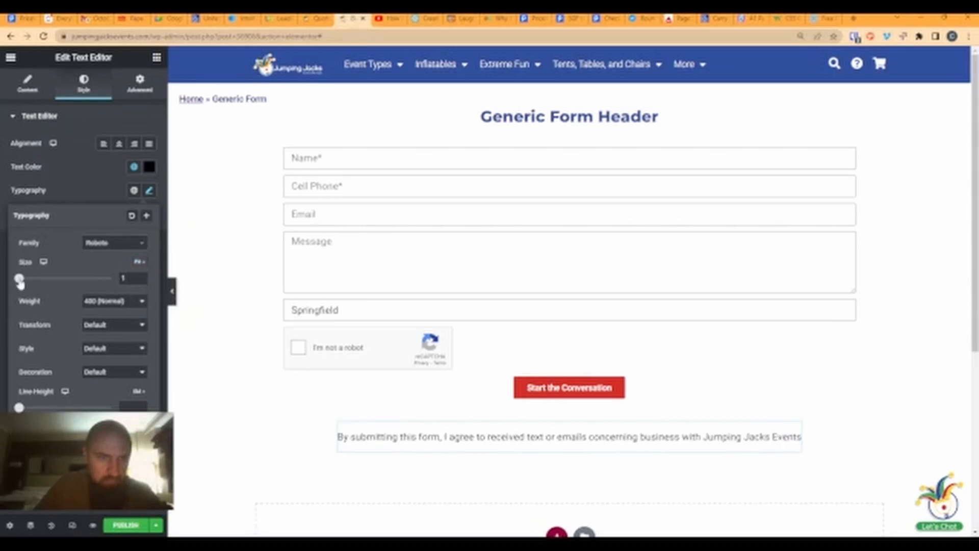
{"action": "left_click_drag", "start_coordinate": [21, 284], "coordinate": [24, 285]}
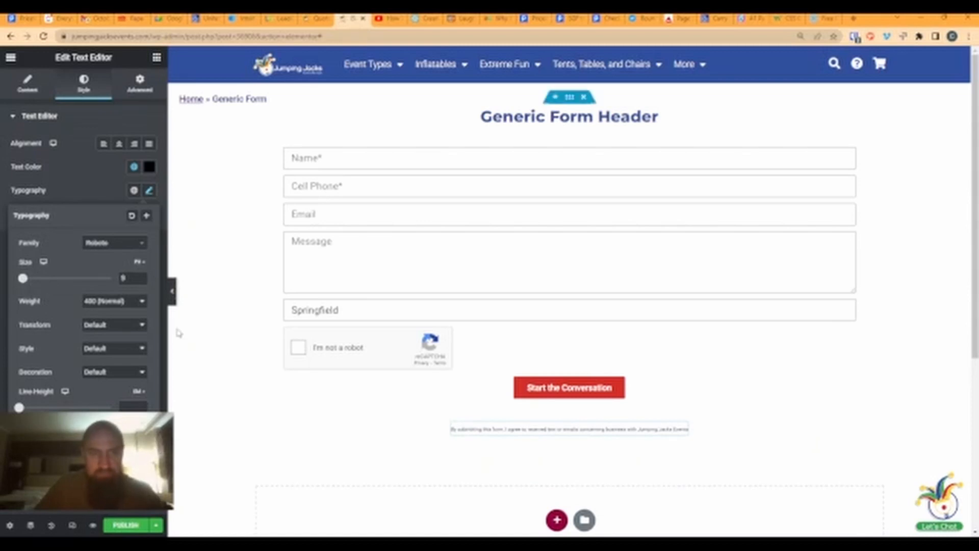
{"action": "left_click", "coordinate": [143, 281]}
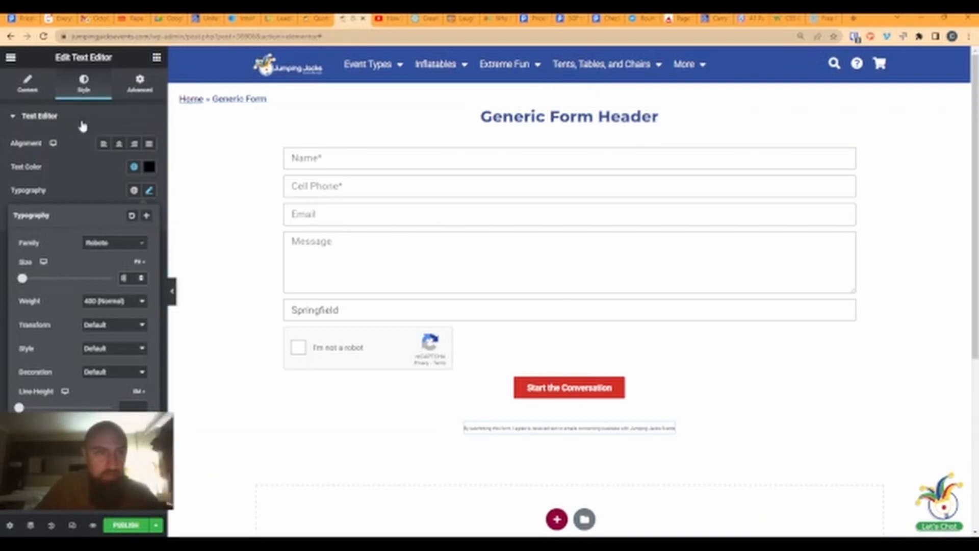
{"action": "left_click", "coordinate": [45, 89]}
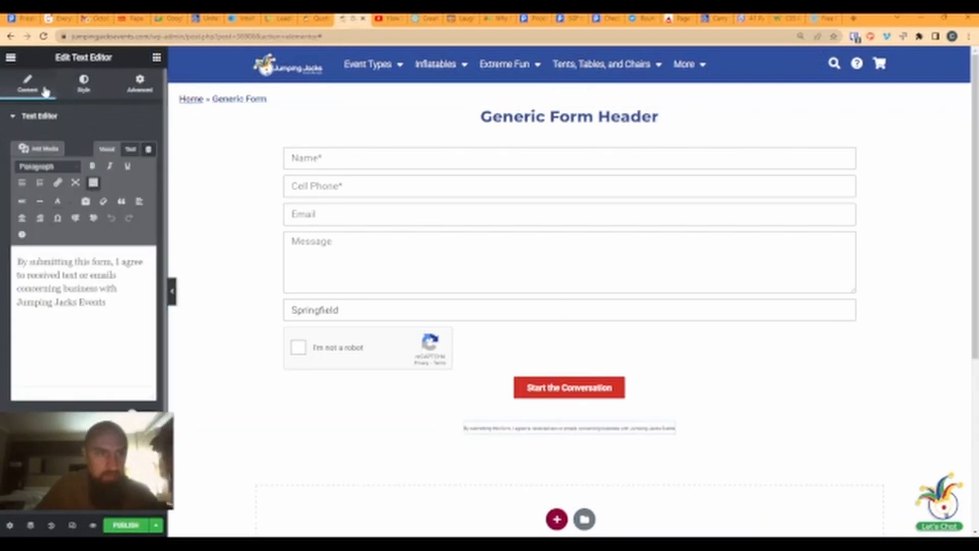
- Select the disclaimer's full sentence in the Text view, then select the form in the preview
{"action": "left_click", "coordinate": [130, 149]}
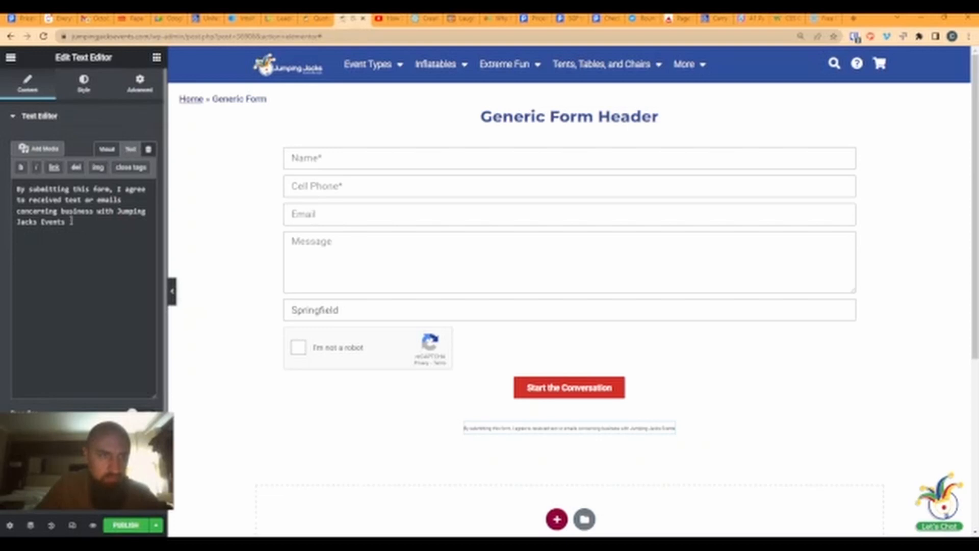
{"action": "left_click", "coordinate": [102, 151]}
{"action": "left_click", "coordinate": [128, 149]}
{"action": "left_click_drag", "start_coordinate": [68, 224], "coordinate": [16, 191]}
{"action": "key", "text": "ctrl+c"}
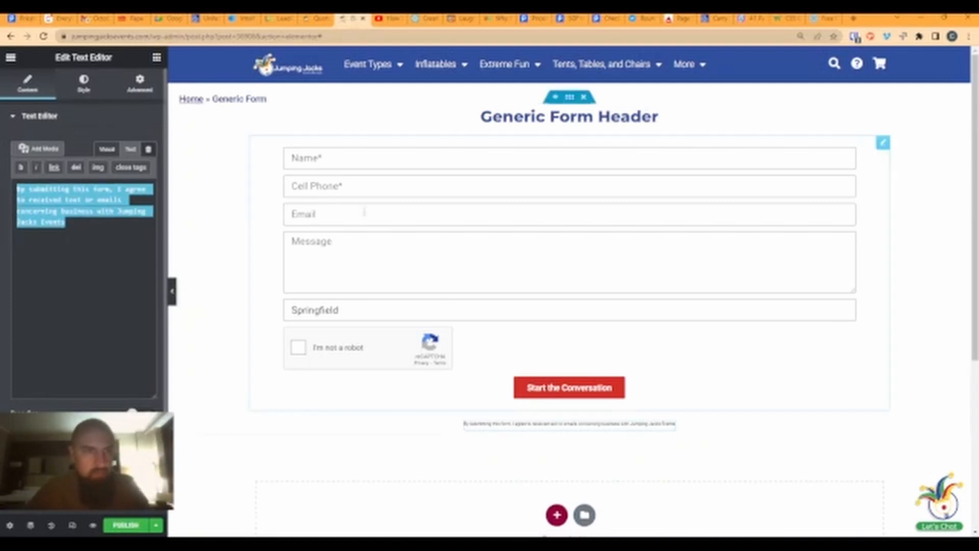
{"action": "left_click", "coordinate": [451, 211]}
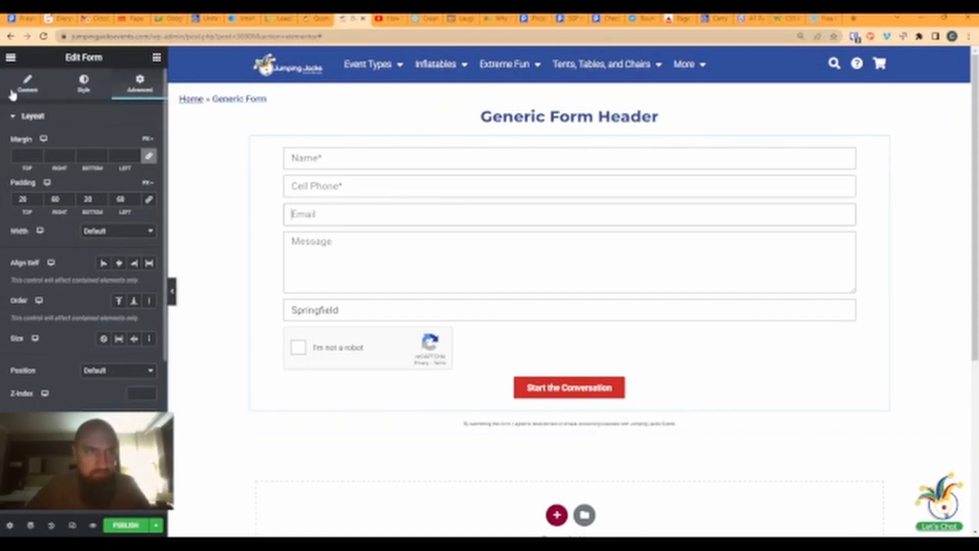
- Add a new HTML field to the form and paste the consent disclaimer into it
{"action": "left_click", "coordinate": [27, 83]}
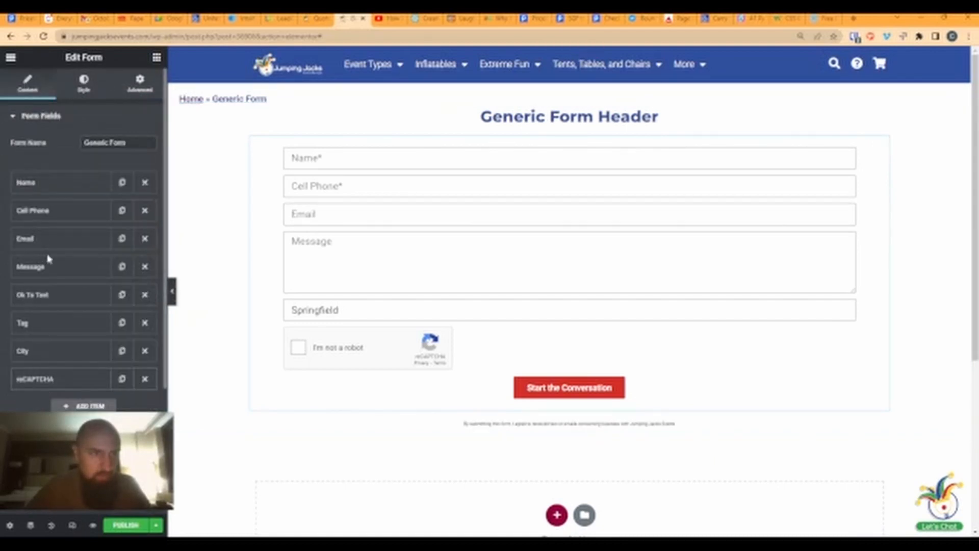
{"action": "left_click", "coordinate": [83, 406]}
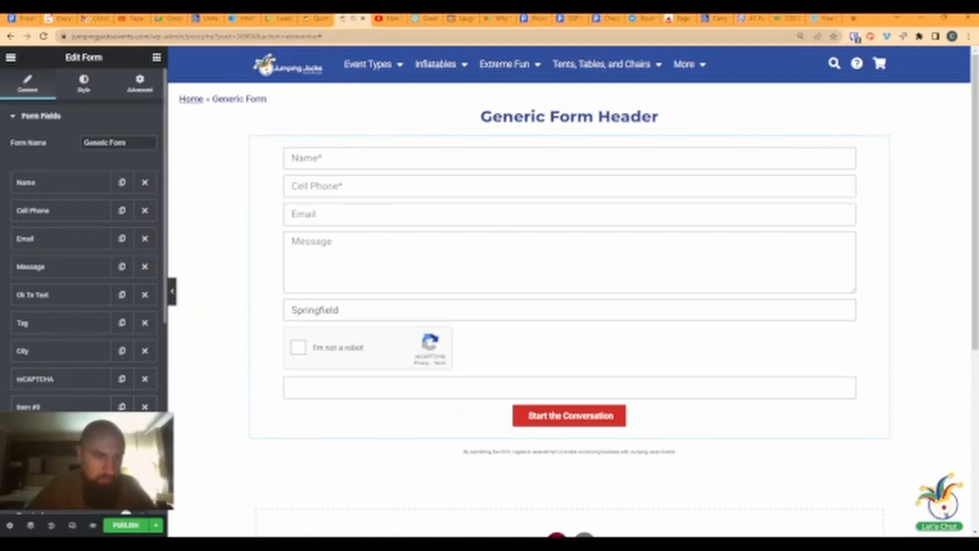
{"action": "left_click", "coordinate": [99, 406]}
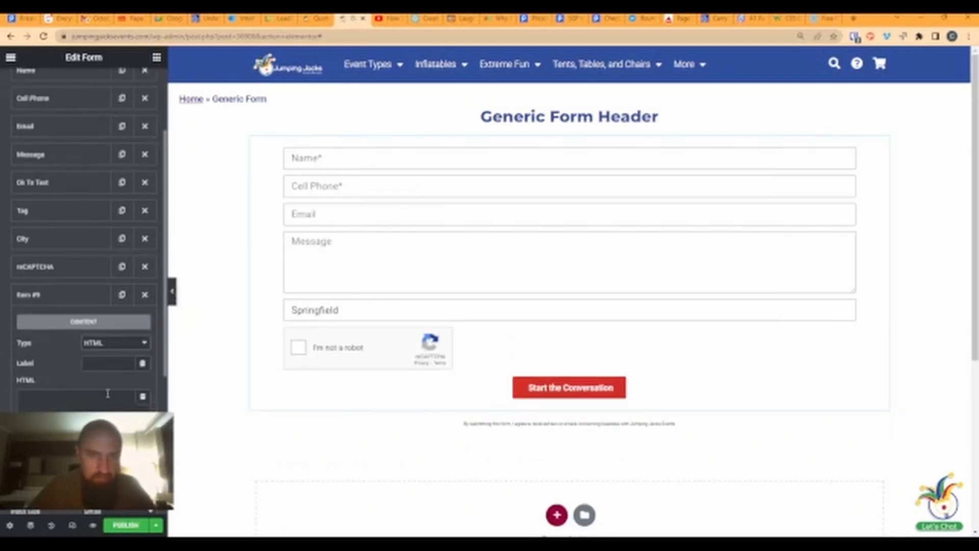
{"action": "left_click", "coordinate": [40, 401]}
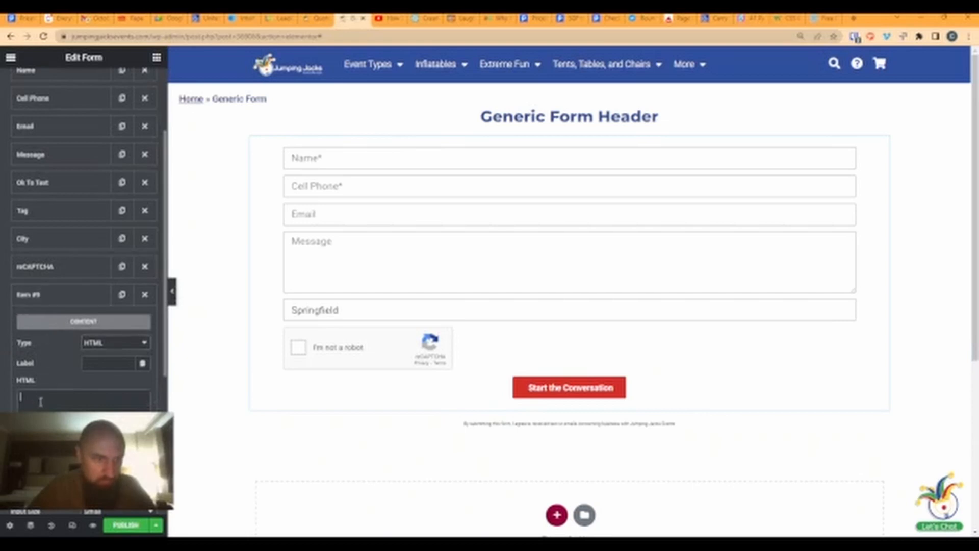
{"action": "key", "text": "ctrl+v"}
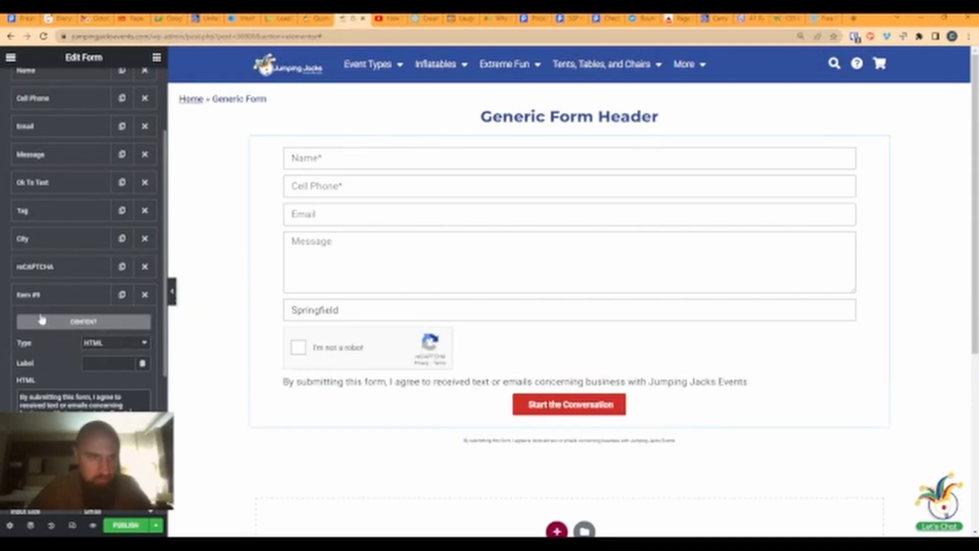
- Move the consent HTML field between City and reCAPTCHA
{"action": "left_click_drag", "start_coordinate": [42, 295], "coordinate": [45, 266]}
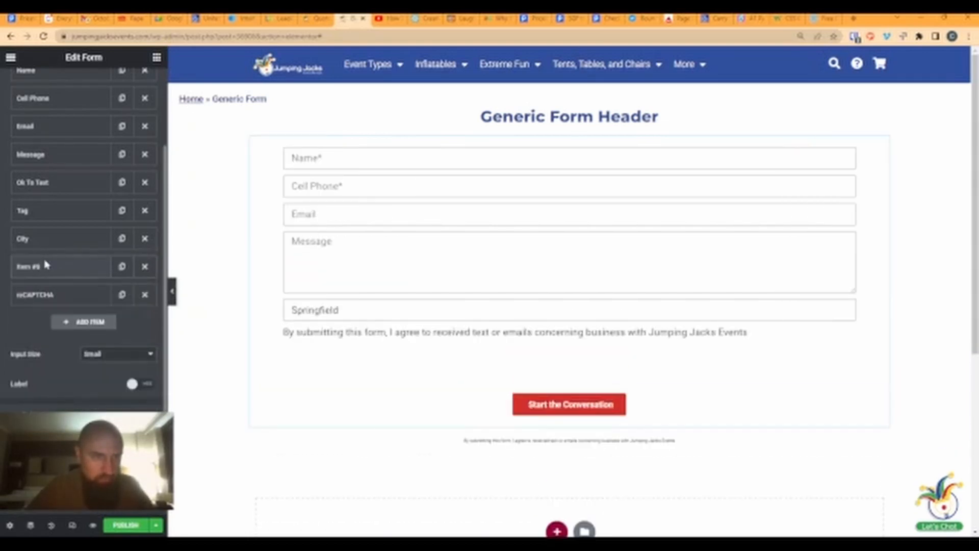
{"action": "left_click", "coordinate": [47, 267]}
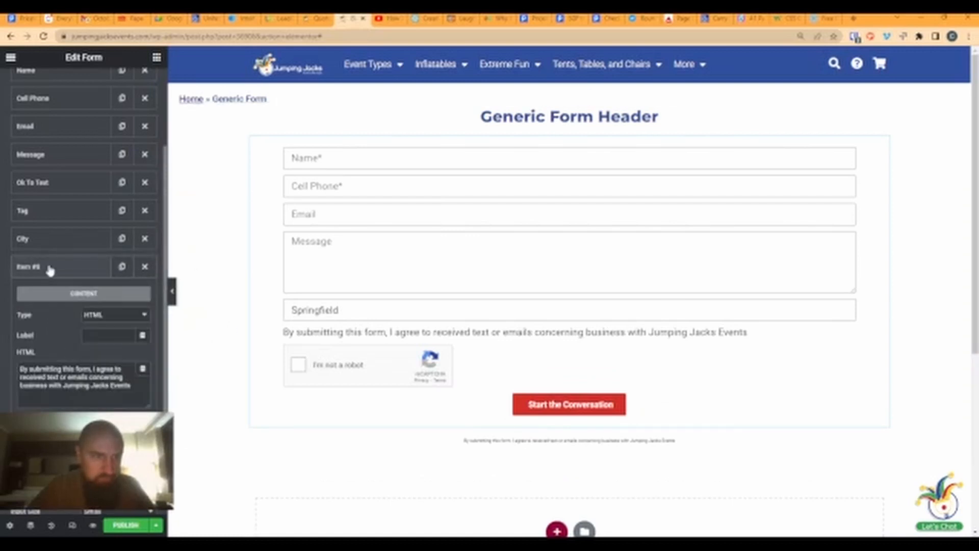
{"action": "left_click", "coordinate": [21, 366]}
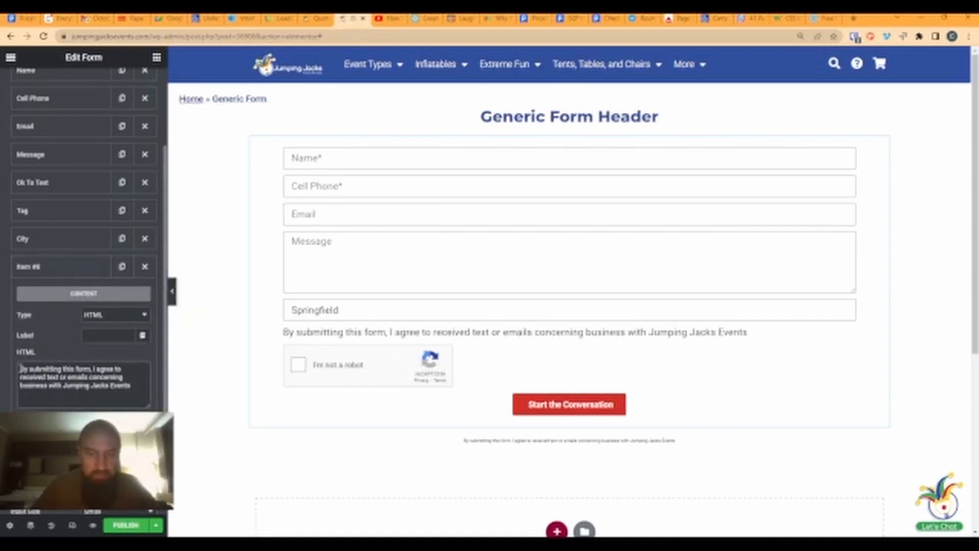
- Wrap the consent sentence in <p style="font-size:10px;"> … </p> so it renders at 10px
{"action": "type", "text": "<p"}
{"action": "type", "text": " font-siz"}
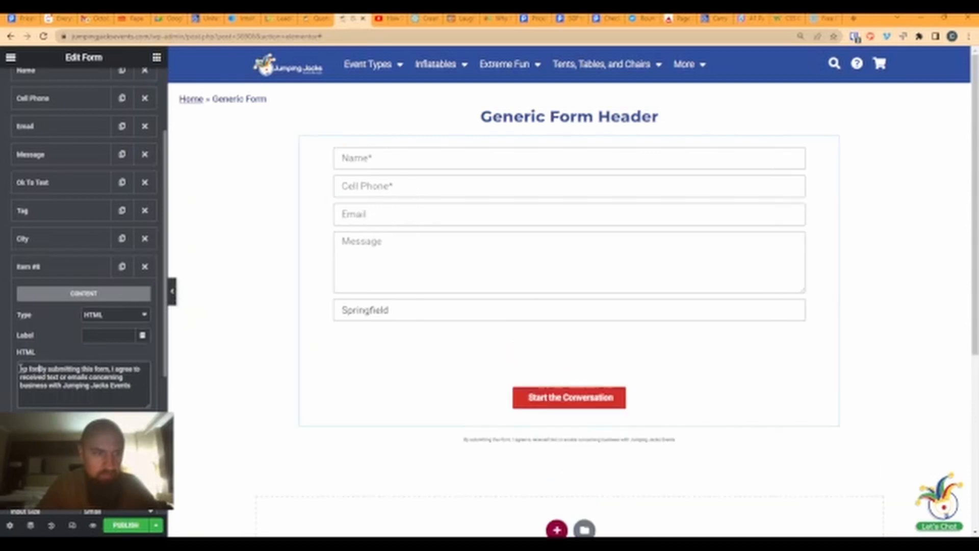
{"action": "type", "text": "e:"}
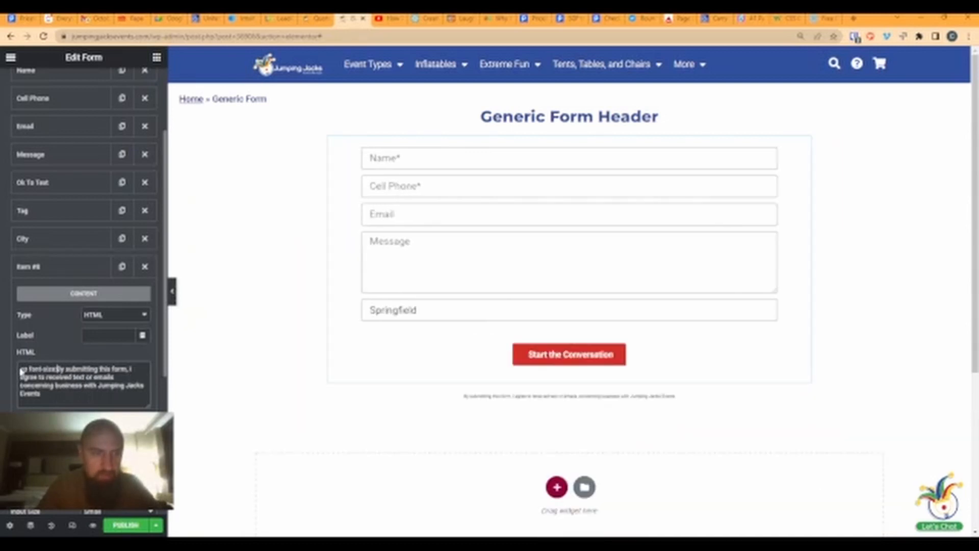
{"action": "type", "text": "6px;>"}
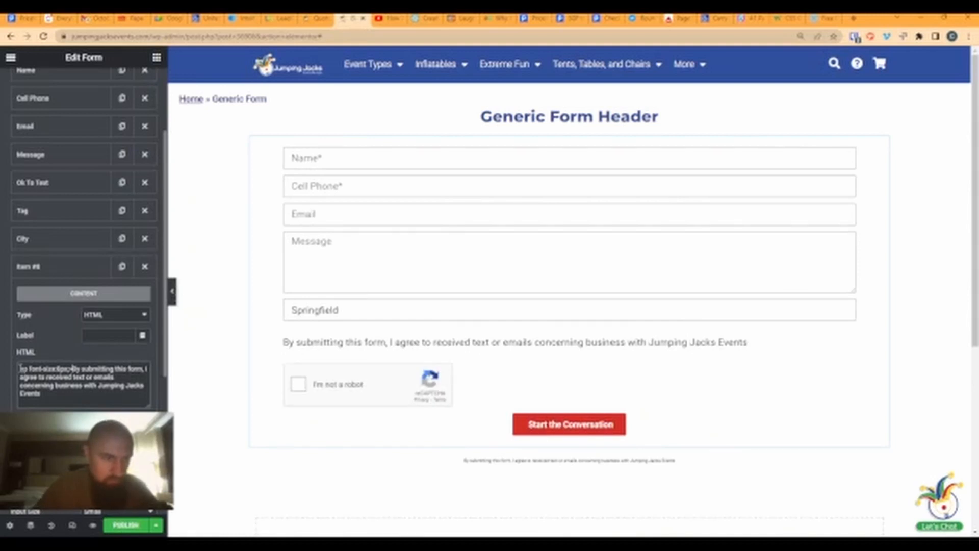
{"action": "type", "text": "s"}
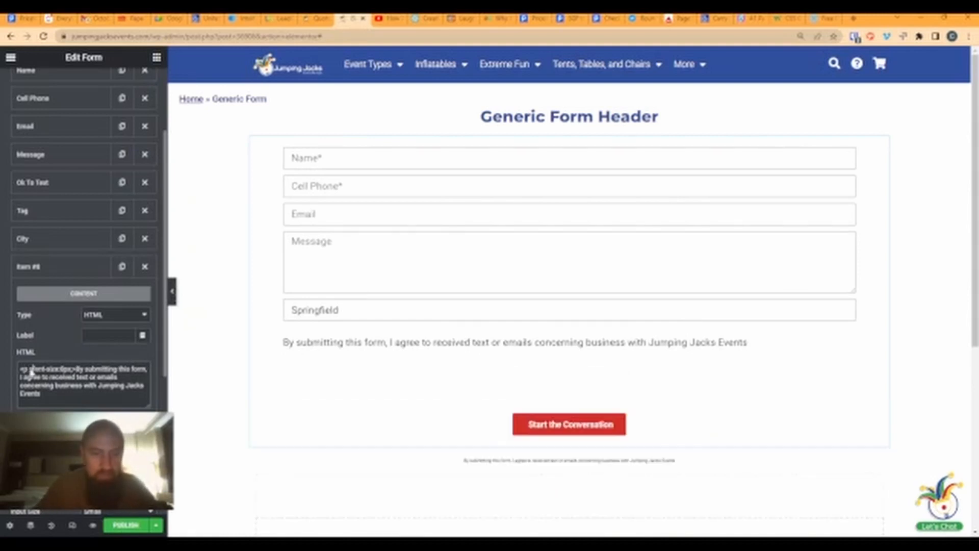
{"action": "type", "text": "tyle=\""}
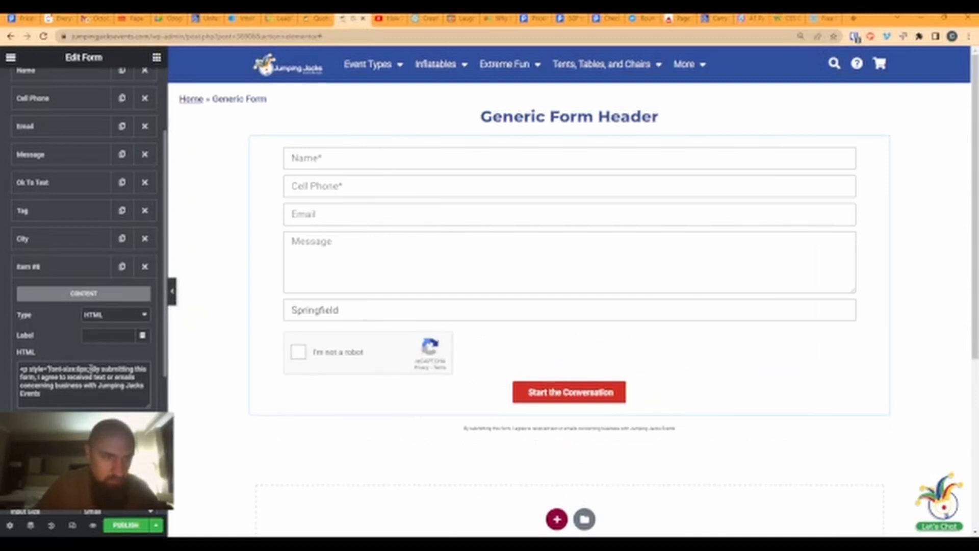
{"action": "type", "text": "\""}
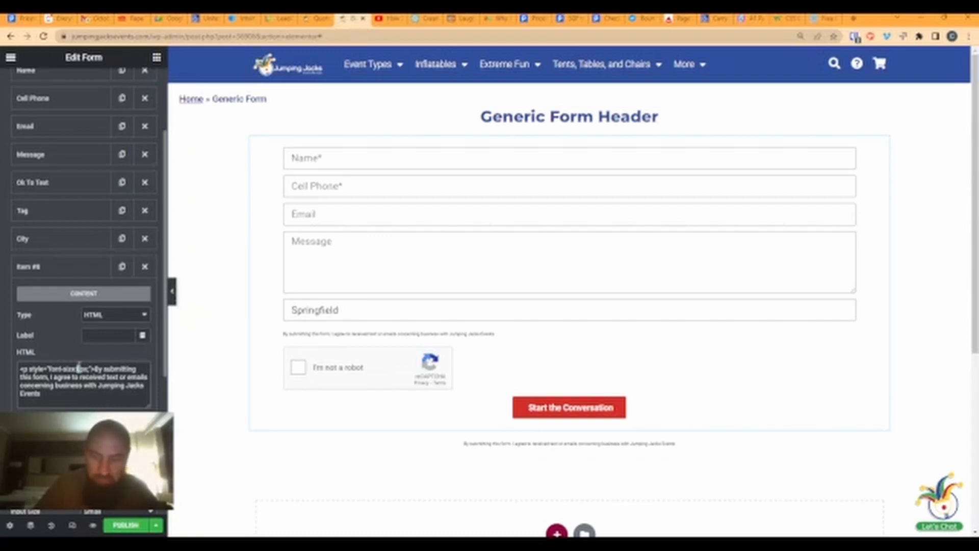
{"action": "type", "text": "10"}
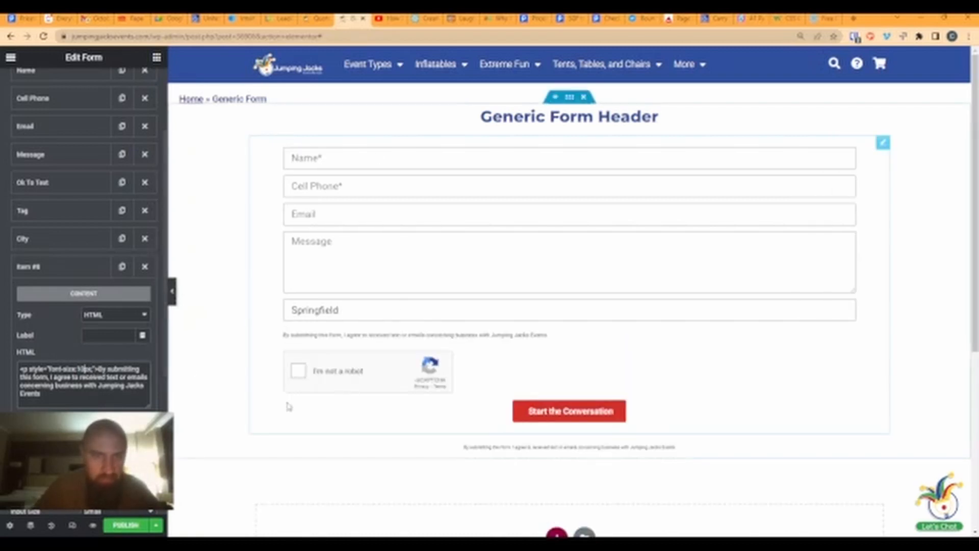
{"action": "left_click", "coordinate": [67, 397]}
{"action": "type", "text": "</p>"}
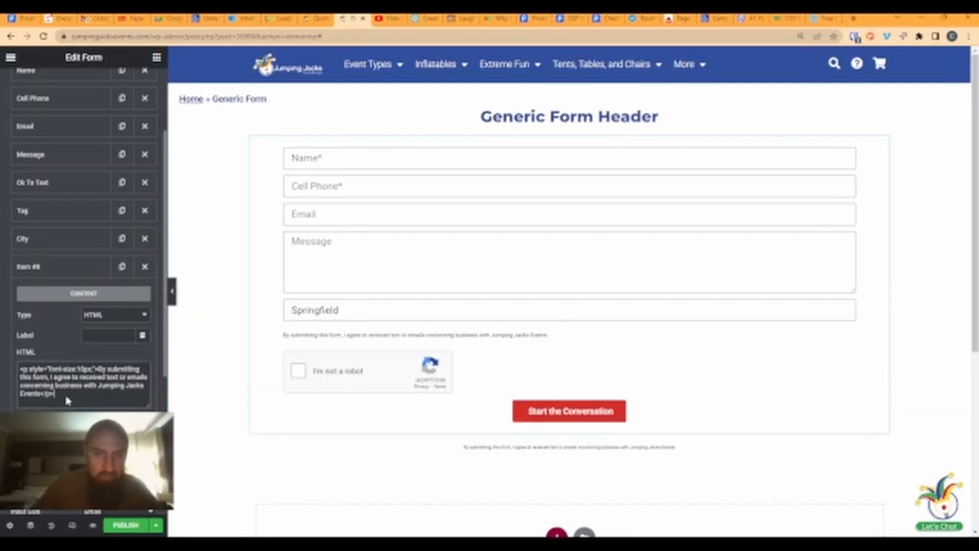
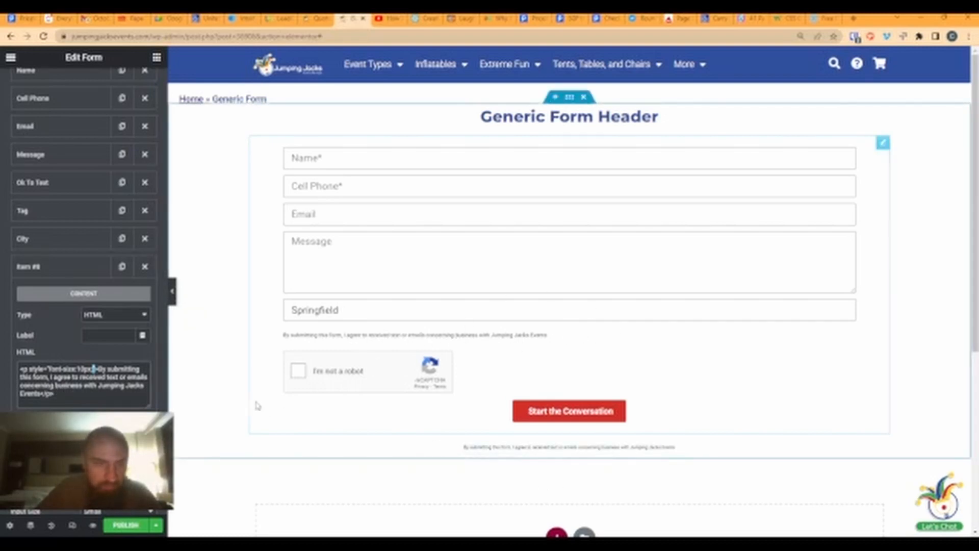
- Delete the duplicate consent text widget below the Generic Form, then select the form
{"action": "right_click", "coordinate": [683, 455]}
{"action": "left_click", "coordinate": [694, 525]}
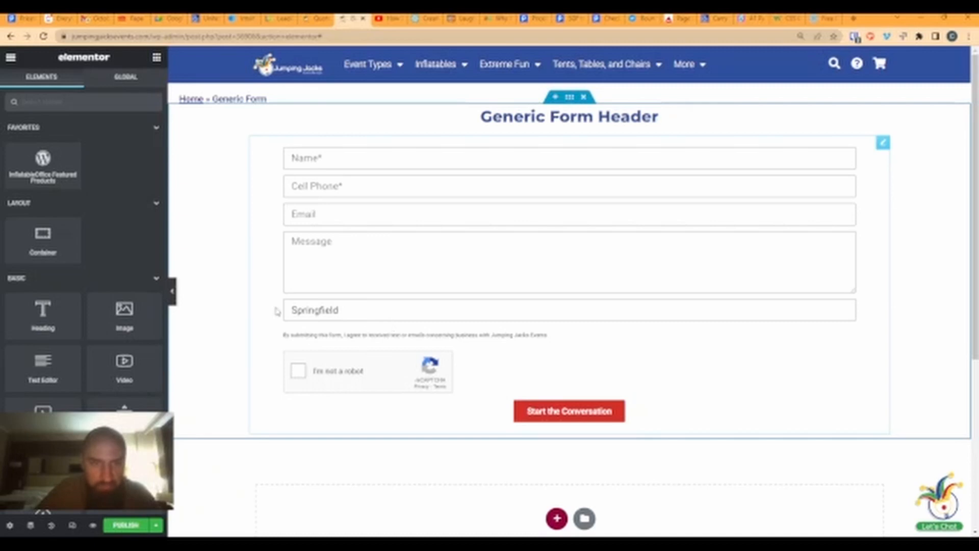
{"action": "left_click", "coordinate": [390, 300]}
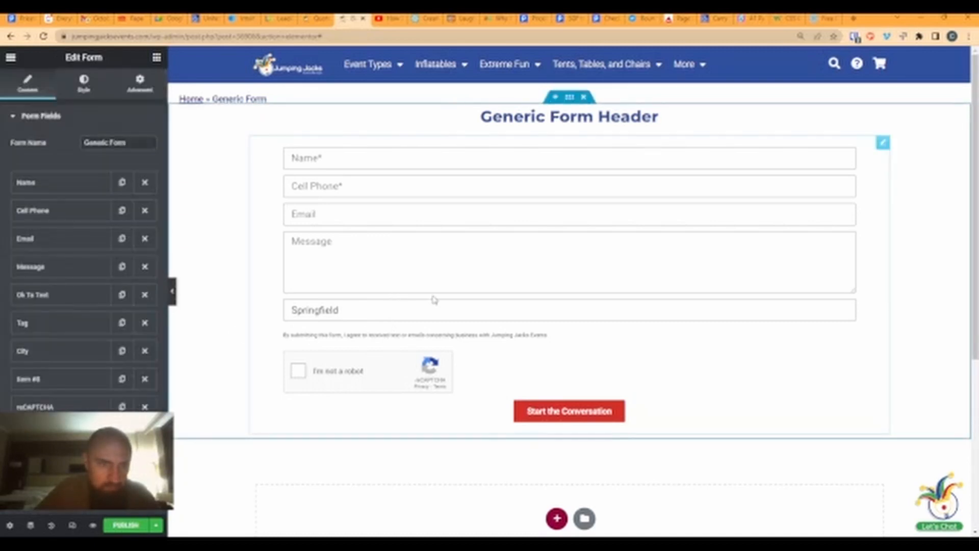
- Change the City field's type to Hidden and publish the Generic Form template
{"action": "left_click", "coordinate": [31, 352]}
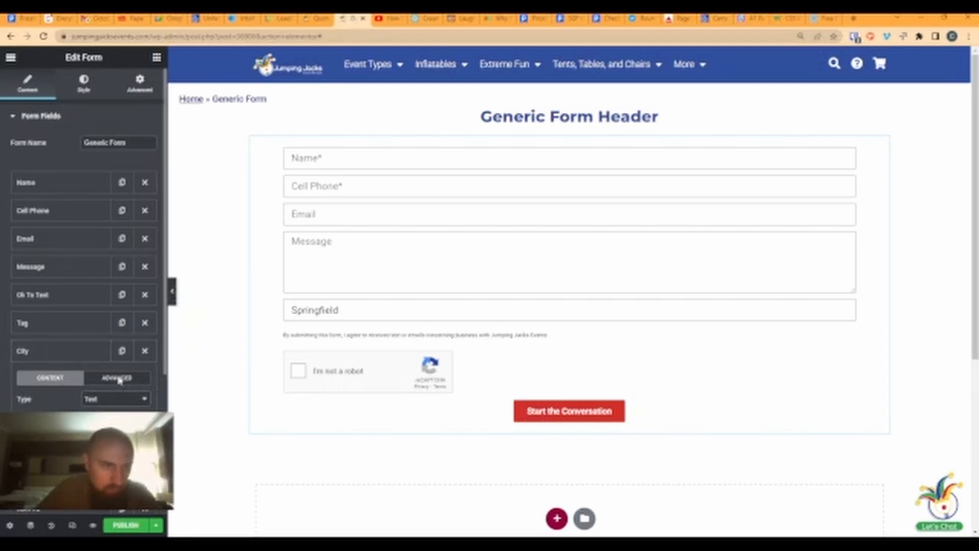
{"action": "left_click", "coordinate": [102, 355]}
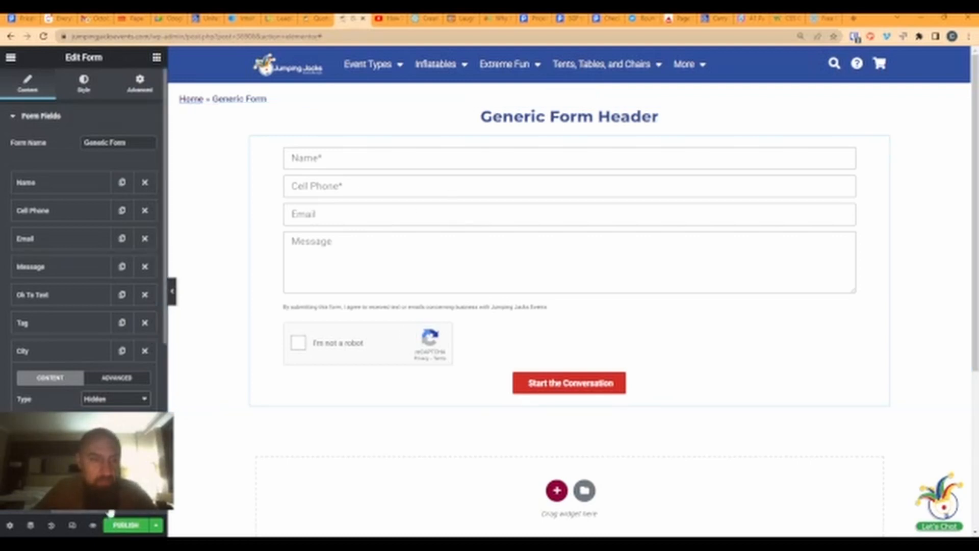
{"action": "left_click", "coordinate": [121, 525]}
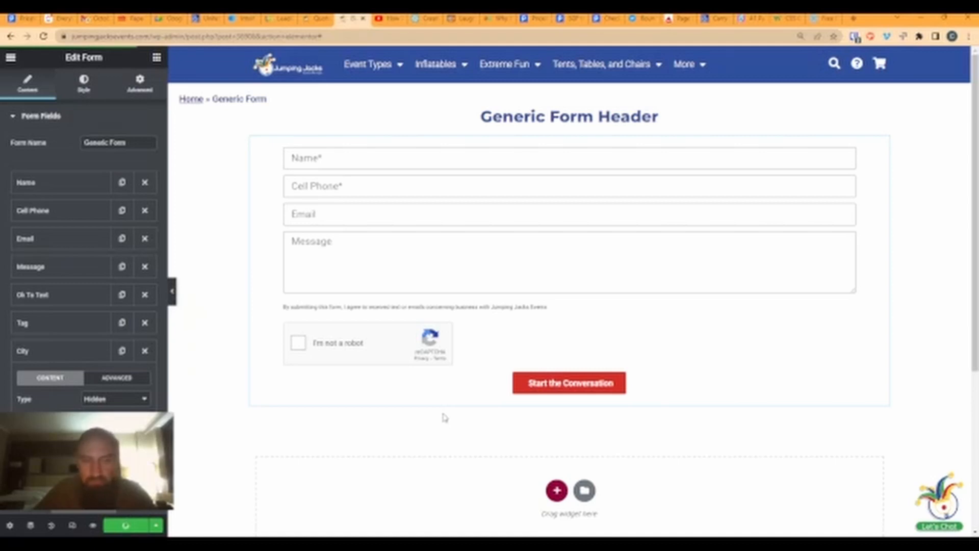
- Exit to the dashboard, add a new page from All Pages, and open it with Elementor
{"action": "left_click", "coordinate": [9, 61]}
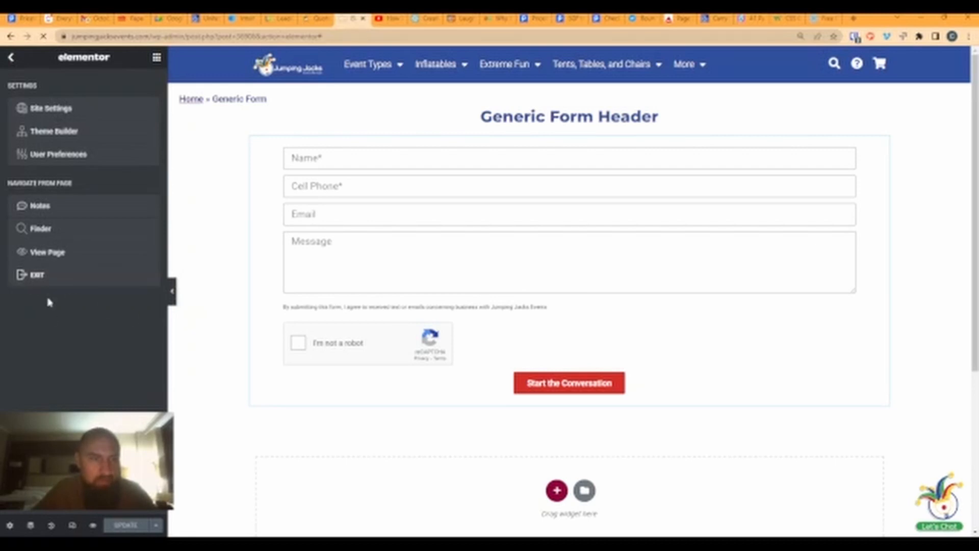
{"action": "left_click", "coordinate": [33, 276]}
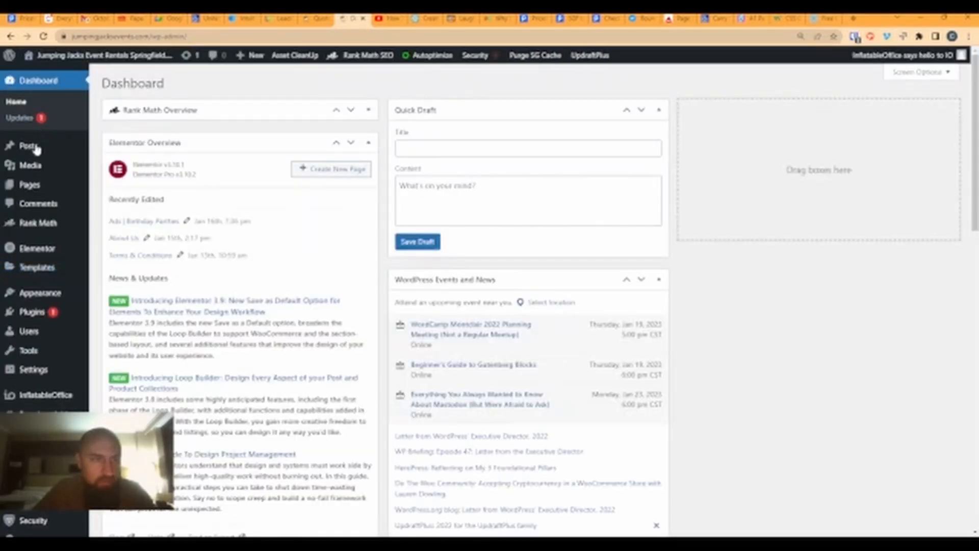
{"action": "mouse_move", "coordinate": [26, 186]}
{"action": "left_click", "coordinate": [117, 188]}
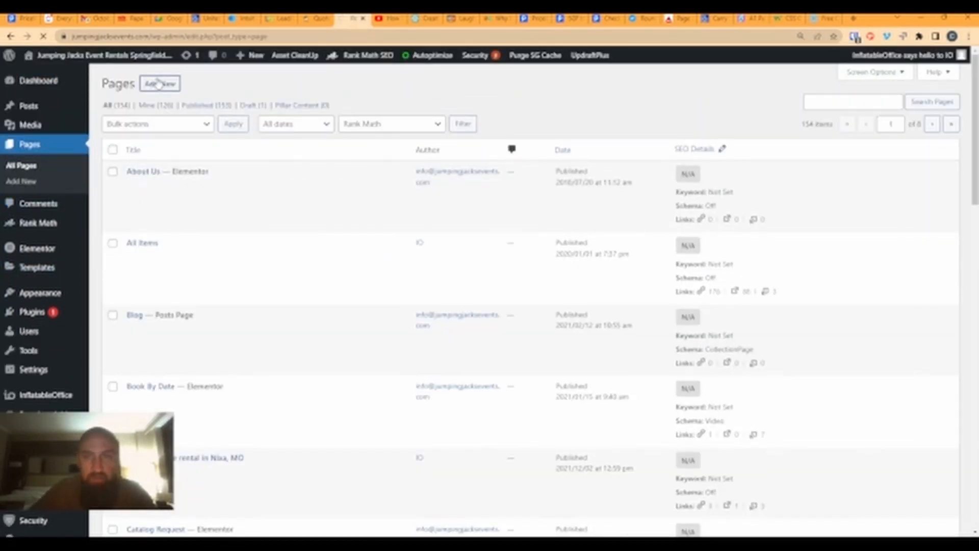
{"action": "left_click", "coordinate": [158, 83]}
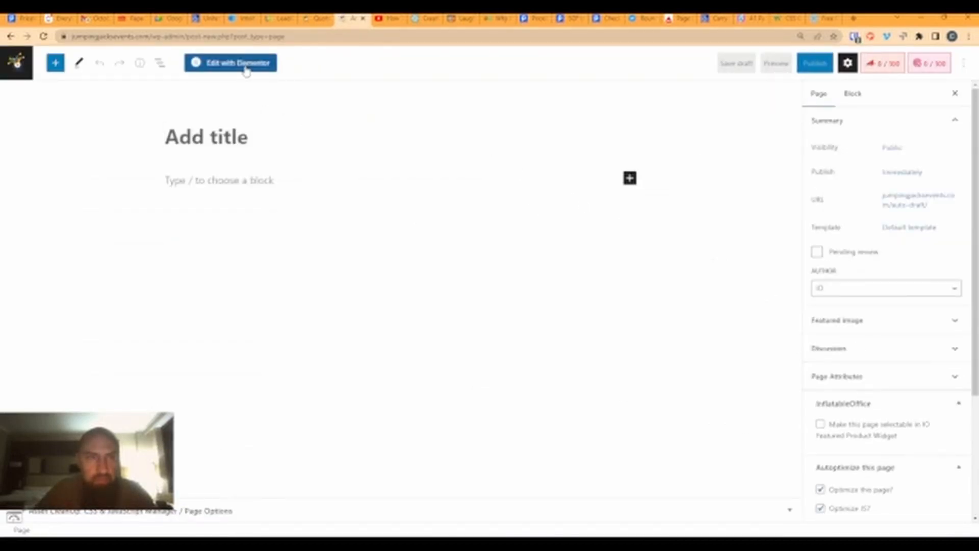
{"action": "left_click", "coordinate": [246, 70]}
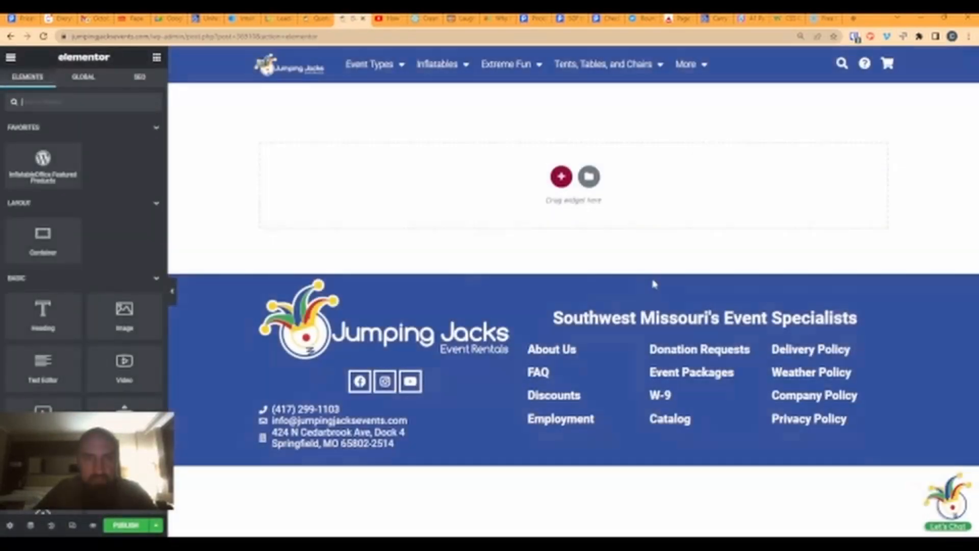
- Insert the saved Generic Form template from My Templates, applying its section settings too
{"action": "left_click", "coordinate": [589, 179]}
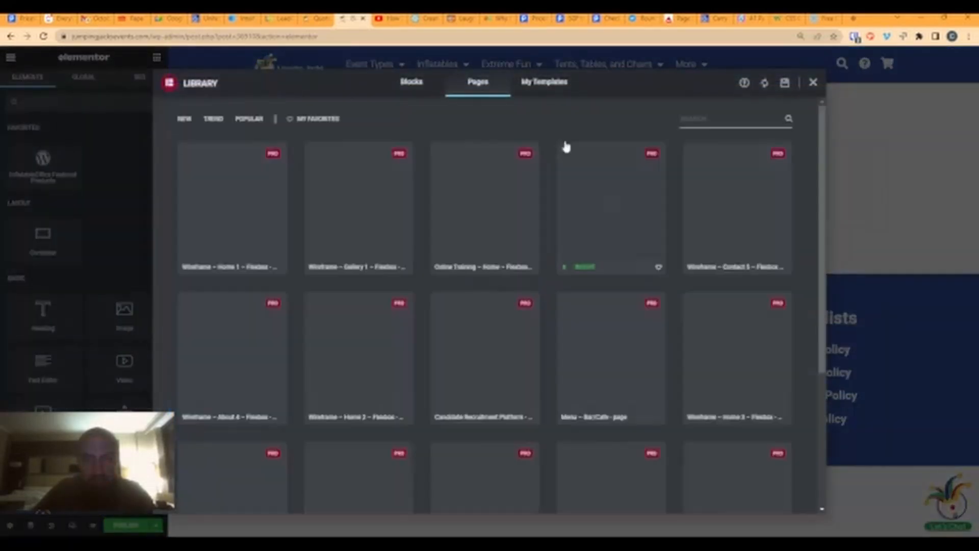
{"action": "left_click", "coordinate": [548, 87]}
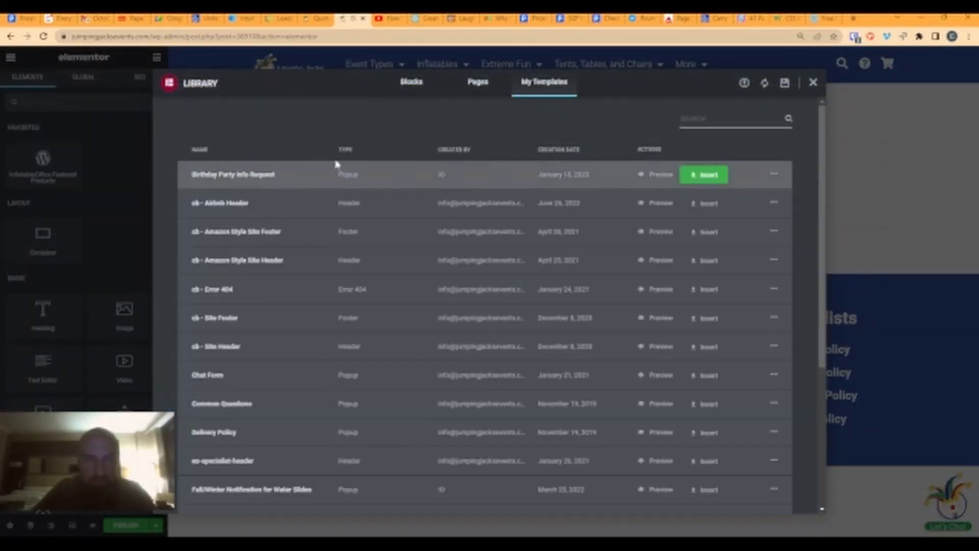
{"action": "scroll", "coordinate": [242, 306], "scroll_direction": "down", "scroll_amount": 5}
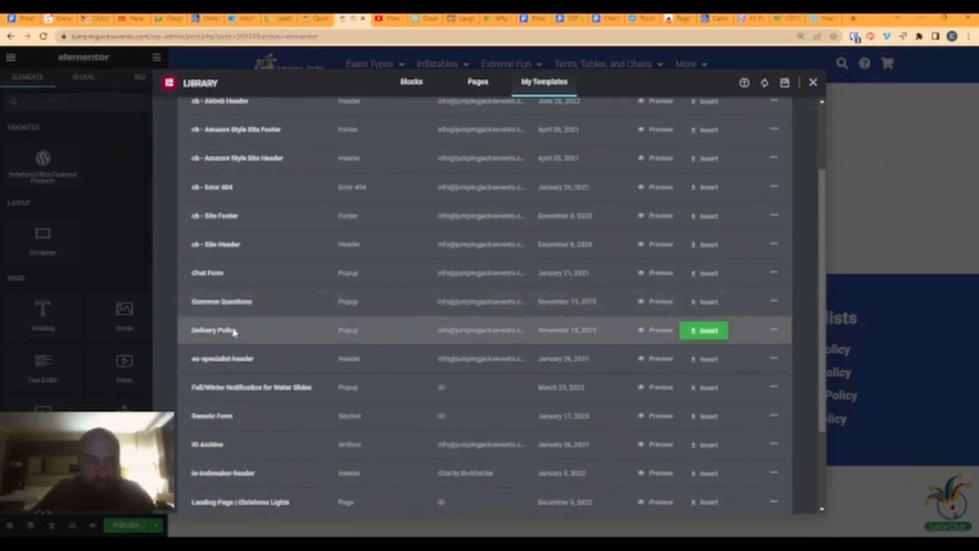
{"action": "left_click", "coordinate": [708, 368]}
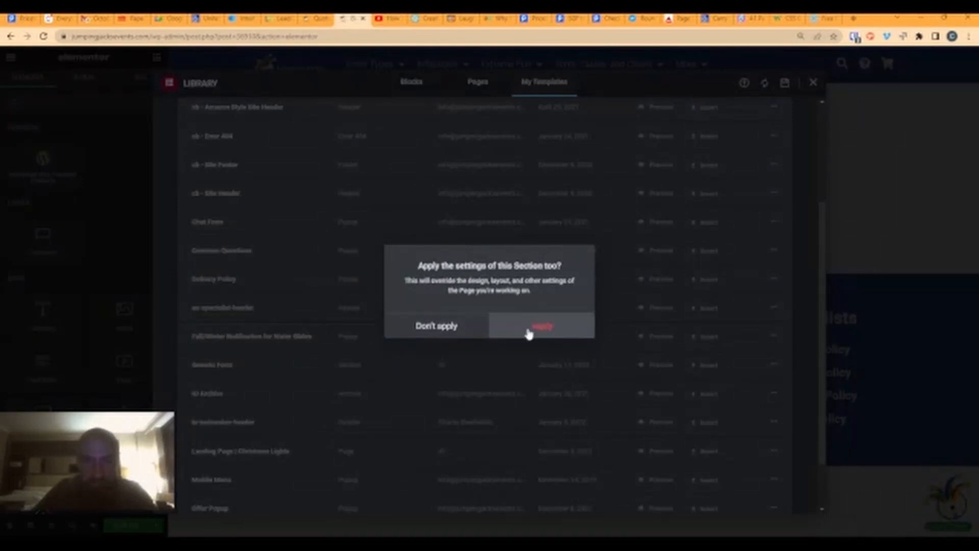
{"action": "left_click", "coordinate": [529, 333]}
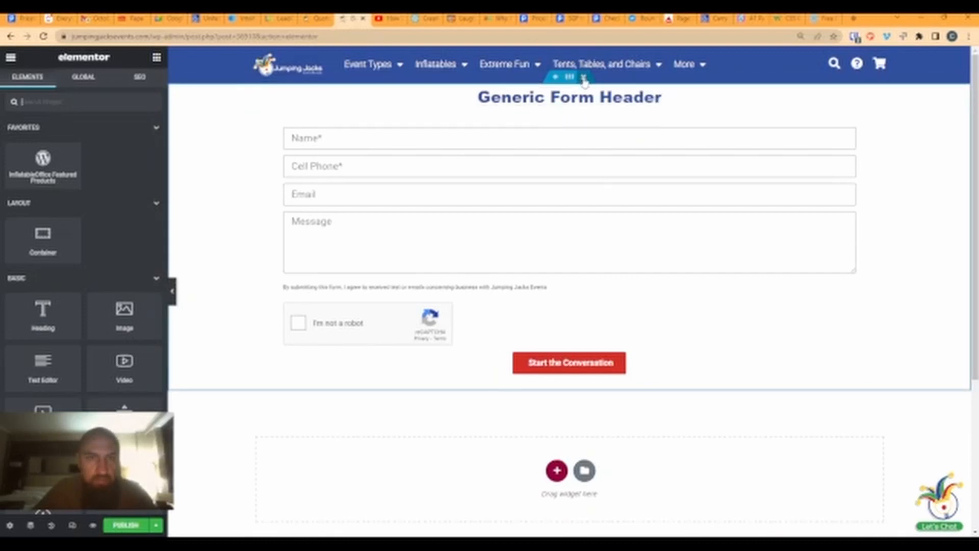
{"action": "left_click", "coordinate": [11, 59]}
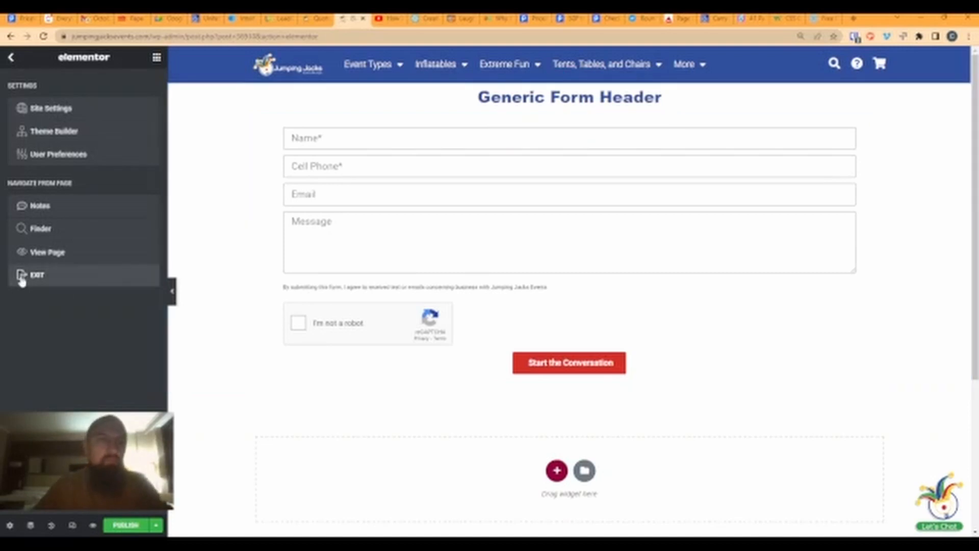
- Exit to All Pages, clear out the leftover untitled draft, and go to Templates > Popups
{"action": "left_click", "coordinate": [37, 275]}
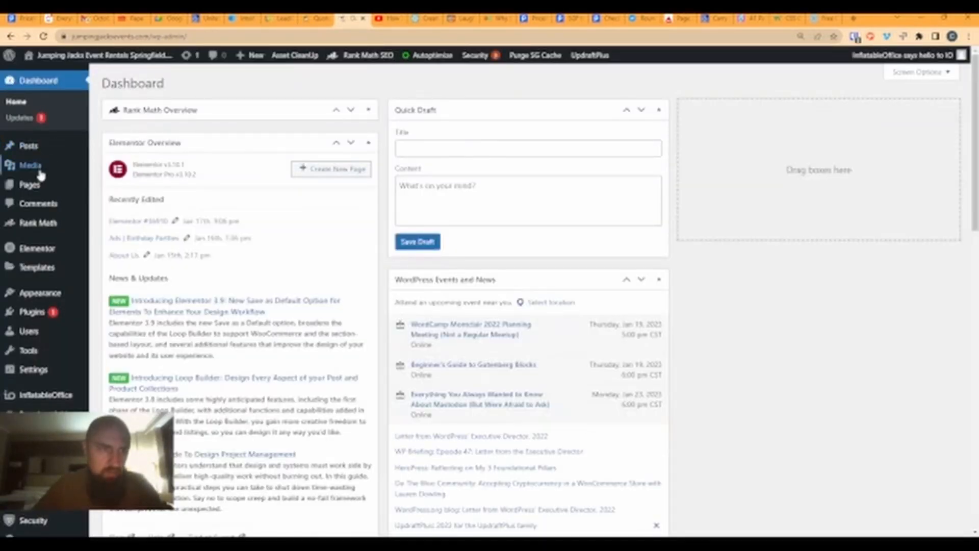
{"action": "mouse_move", "coordinate": [36, 189]}
{"action": "left_click", "coordinate": [114, 185]}
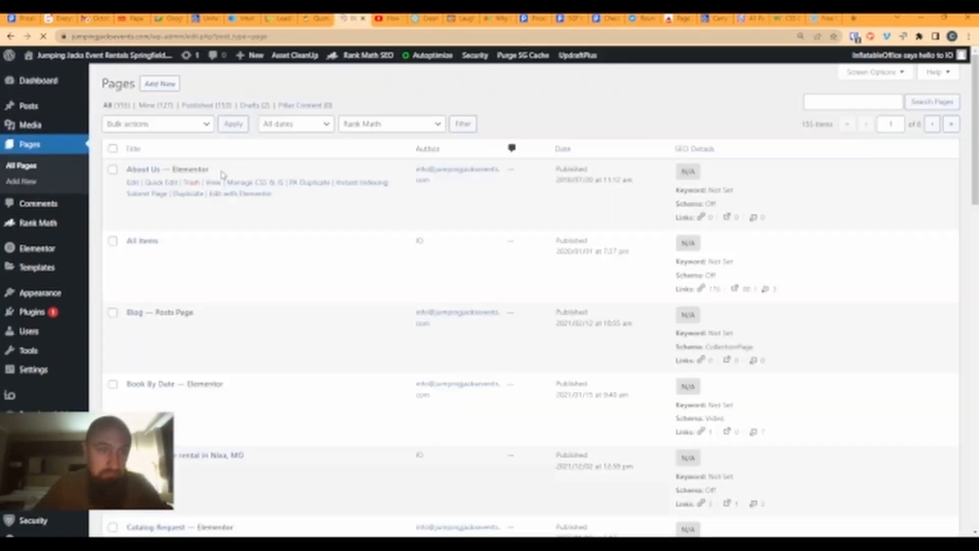
{"action": "scroll", "coordinate": [236, 230], "scroll_direction": "down", "scroll_amount": 6}
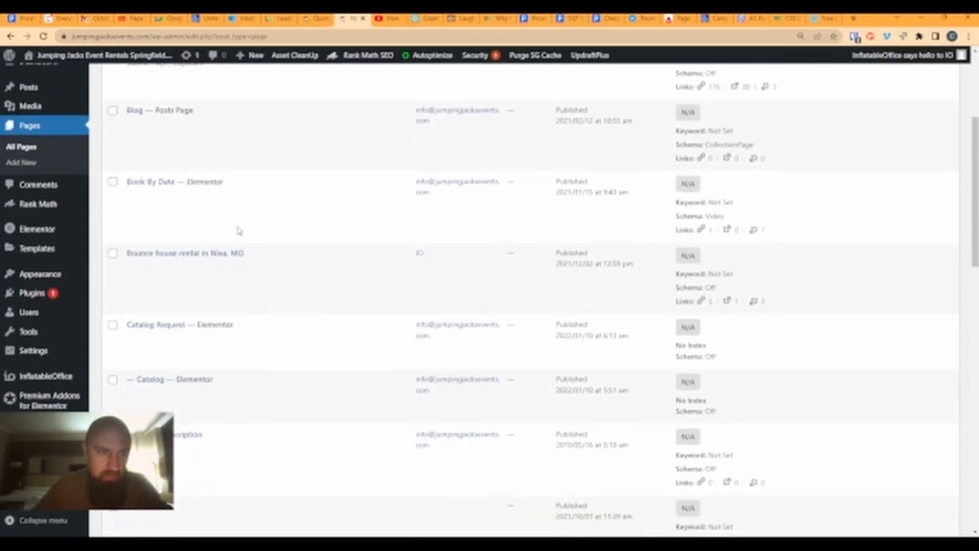
{"action": "scroll", "coordinate": [238, 231], "scroll_direction": "down", "scroll_amount": 5}
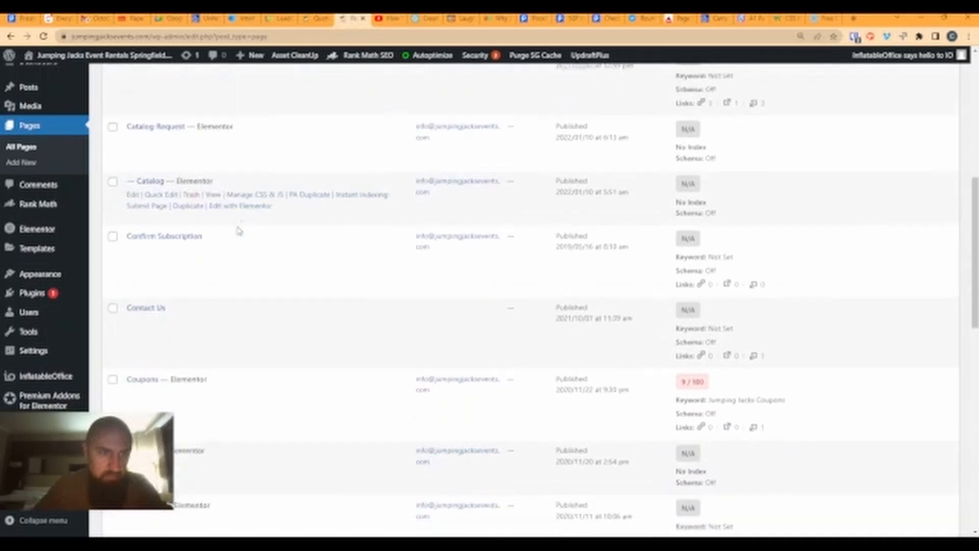
{"action": "scroll", "coordinate": [238, 231], "scroll_direction": "down", "scroll_amount": 3}
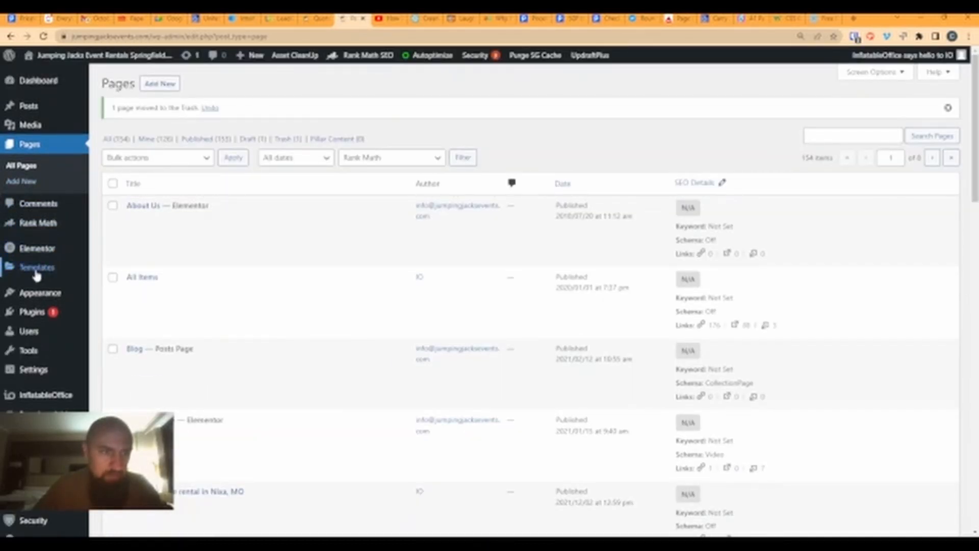
{"action": "mouse_move", "coordinate": [36, 275]}
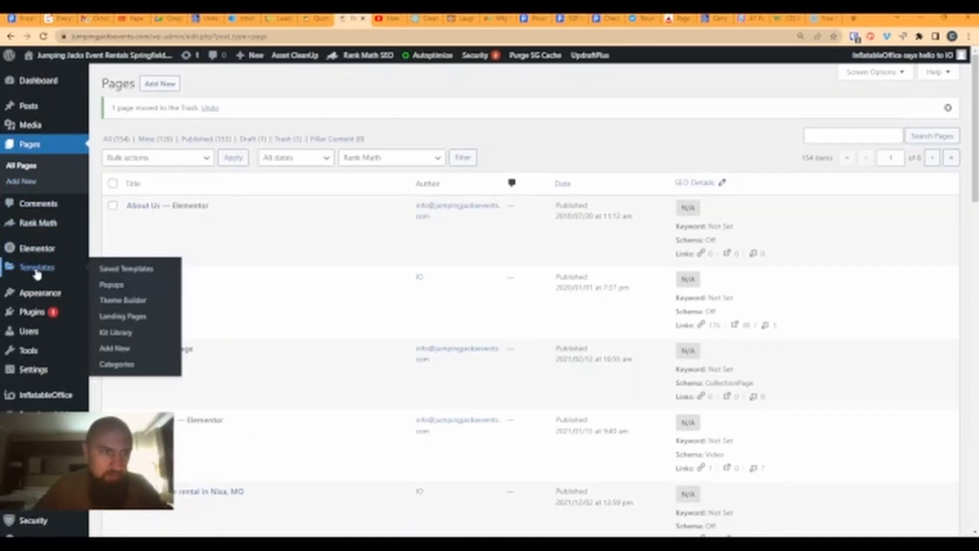
{"action": "left_click", "coordinate": [122, 292]}
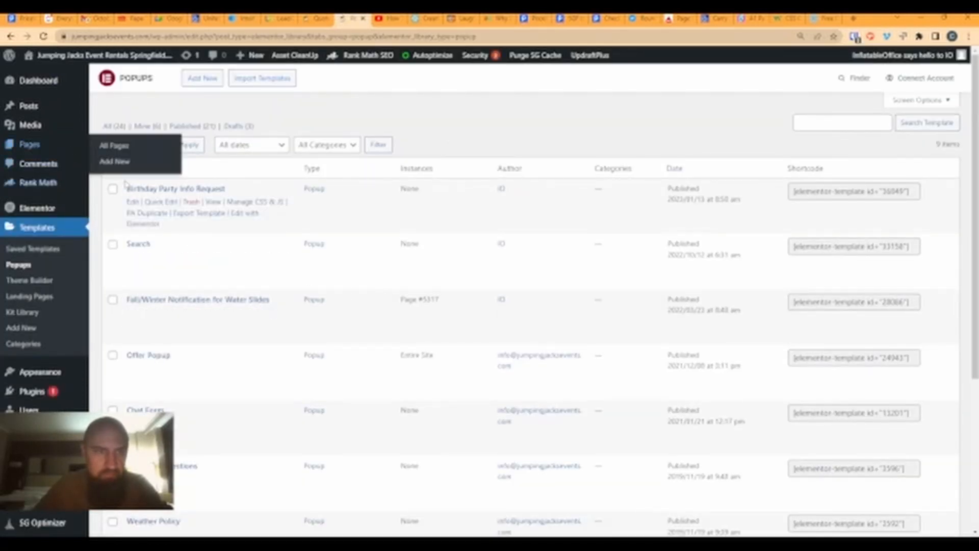
- Create a new popup template named 'Generic Form'
{"action": "left_click", "coordinate": [202, 78]}
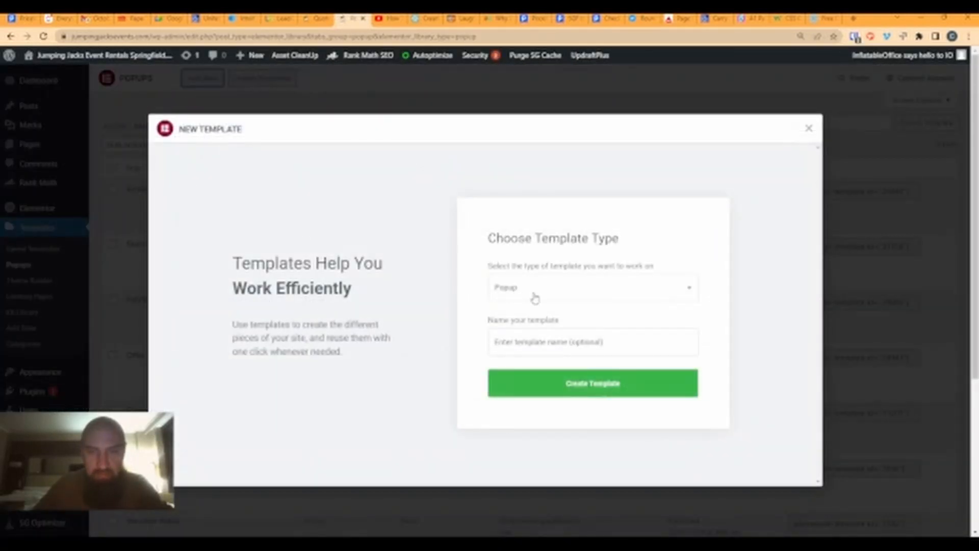
{"action": "type", "text": "gr"}
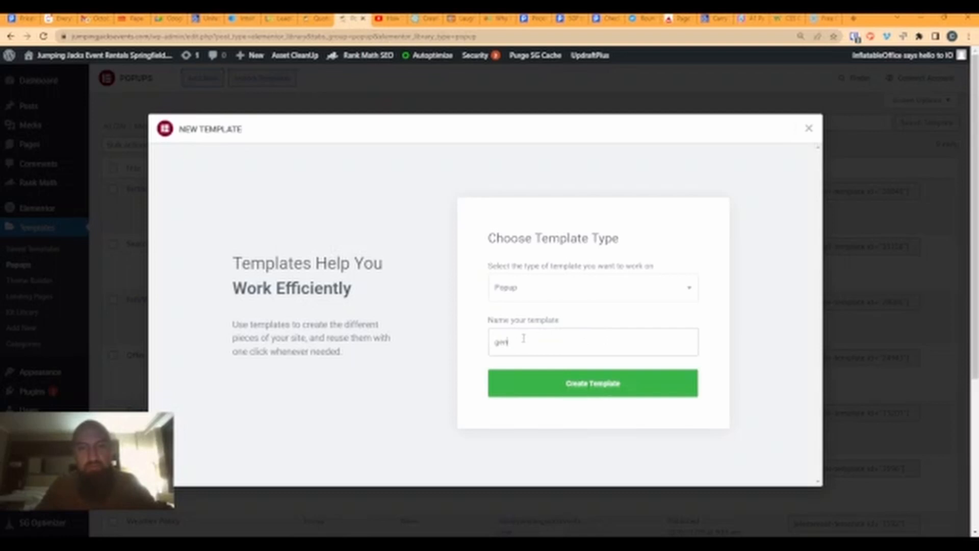
{"action": "type", "text": "n"}
{"action": "left_click", "coordinate": [566, 366]}
{"action": "left_click", "coordinate": [563, 383]}
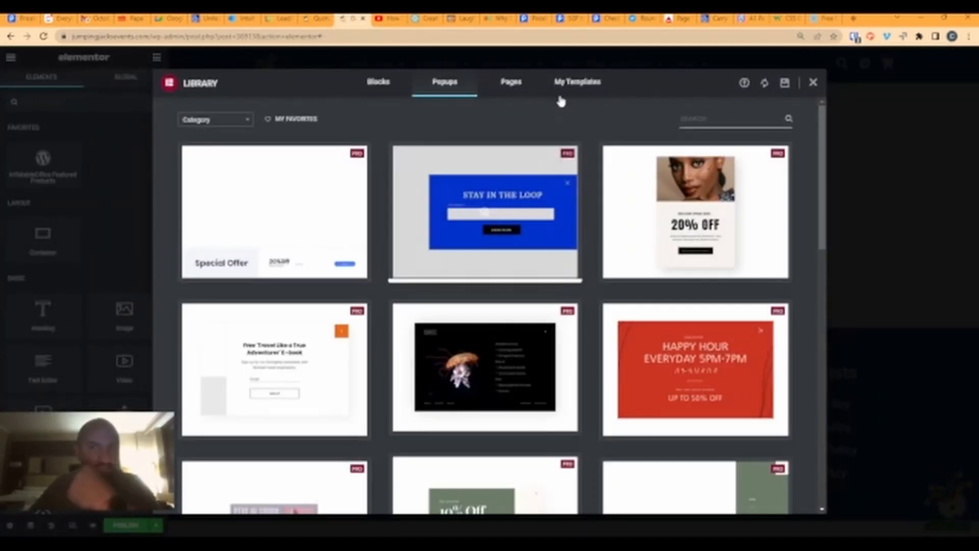
- Insert the saved Generic Form section from My Templates into the popup
{"action": "left_click", "coordinate": [575, 85]}
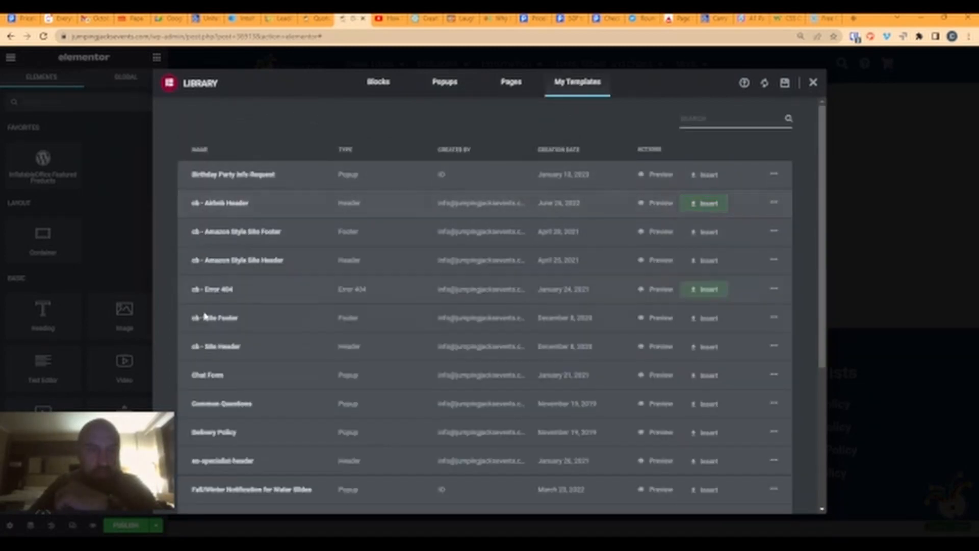
{"action": "scroll", "coordinate": [212, 319], "scroll_direction": "down", "scroll_amount": 3}
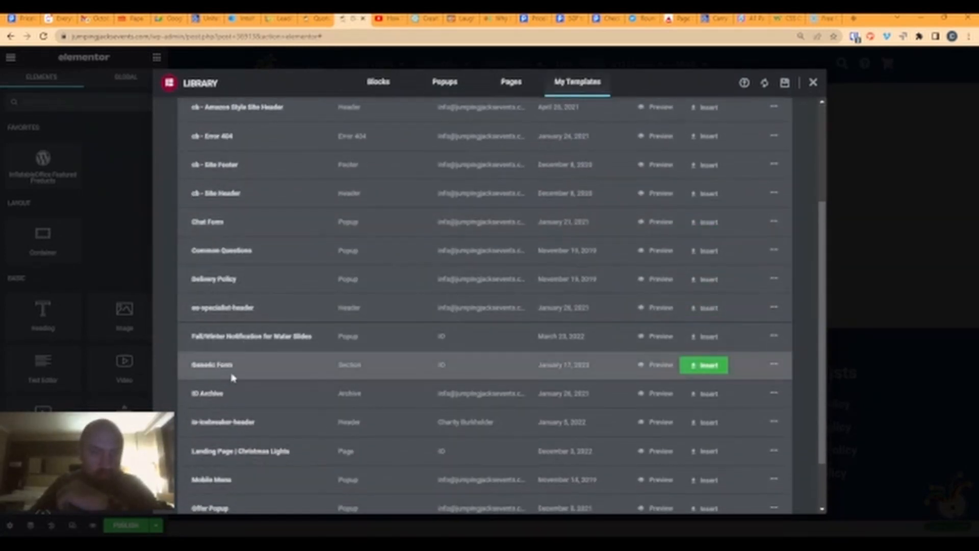
{"action": "left_click", "coordinate": [704, 365]}
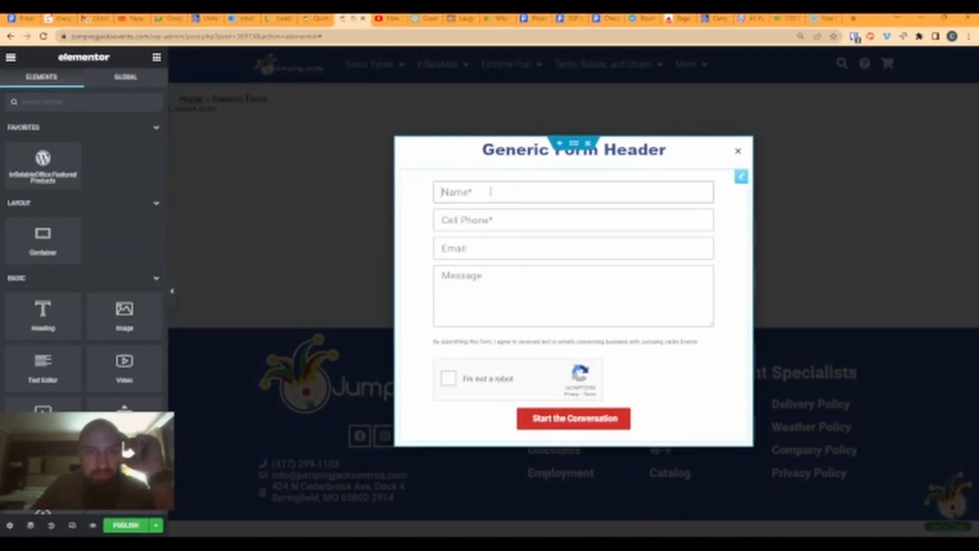
{"action": "left_click", "coordinate": [500, 192]}
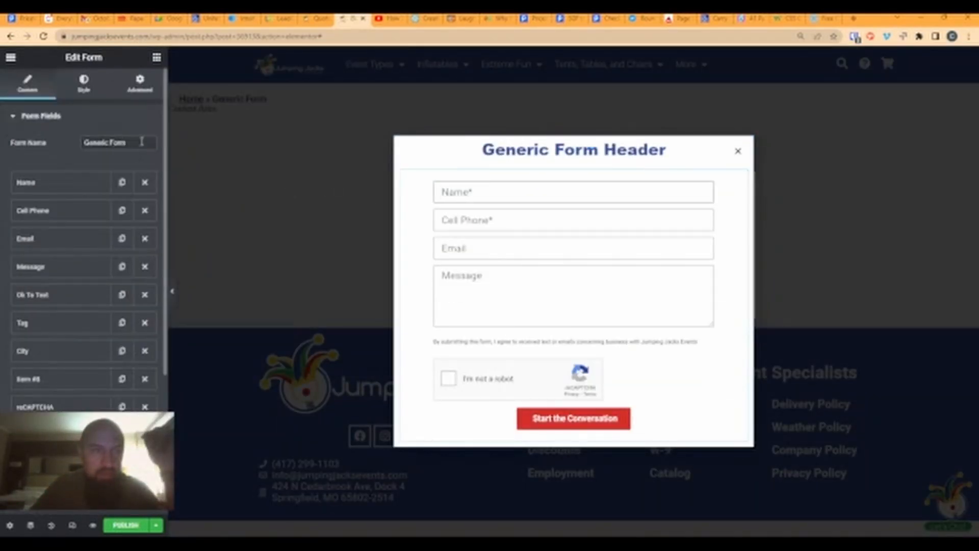
- Replace the hidden Tag field's default value 'General Forms' with 'Chat'
{"action": "left_click", "coordinate": [60, 182]}
{"action": "left_click", "coordinate": [56, 182]}
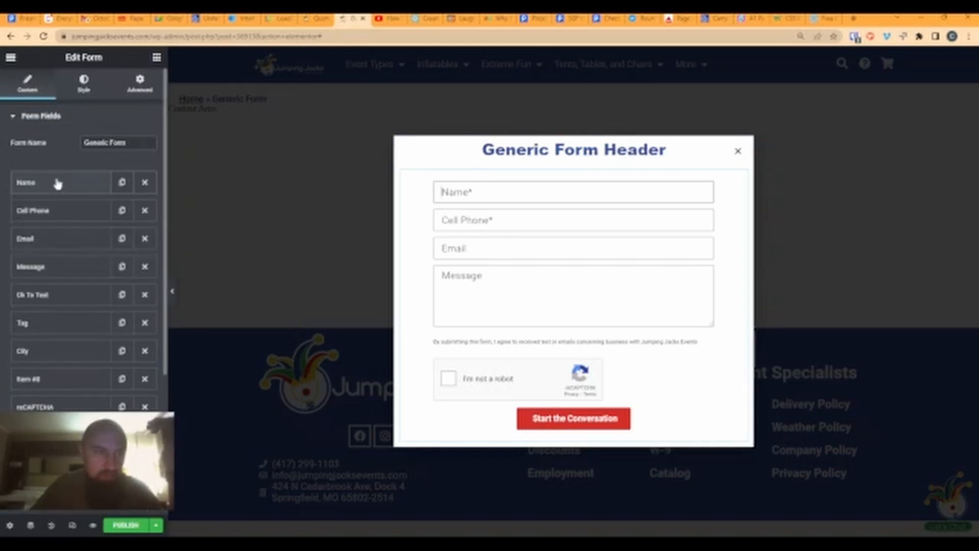
{"action": "left_click", "coordinate": [34, 328]}
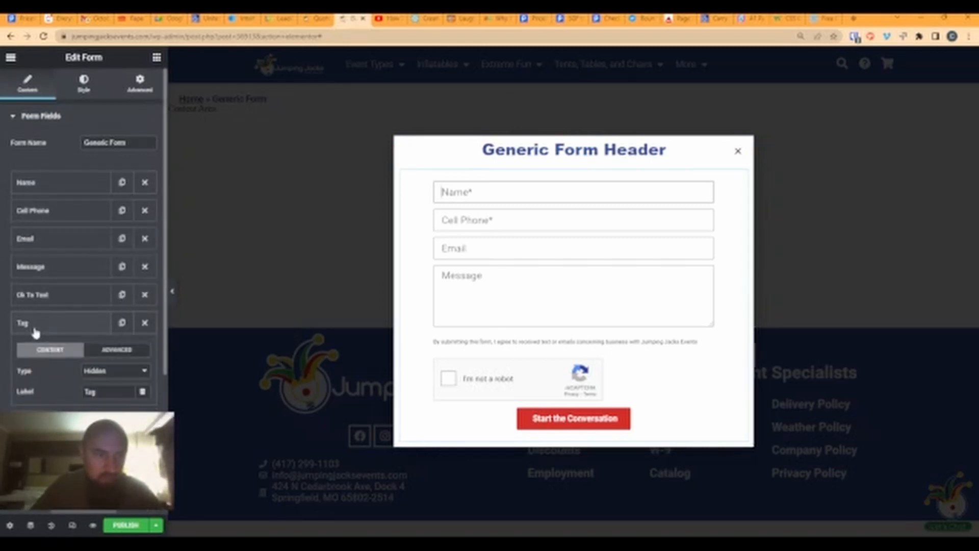
{"action": "left_click", "coordinate": [99, 391]}
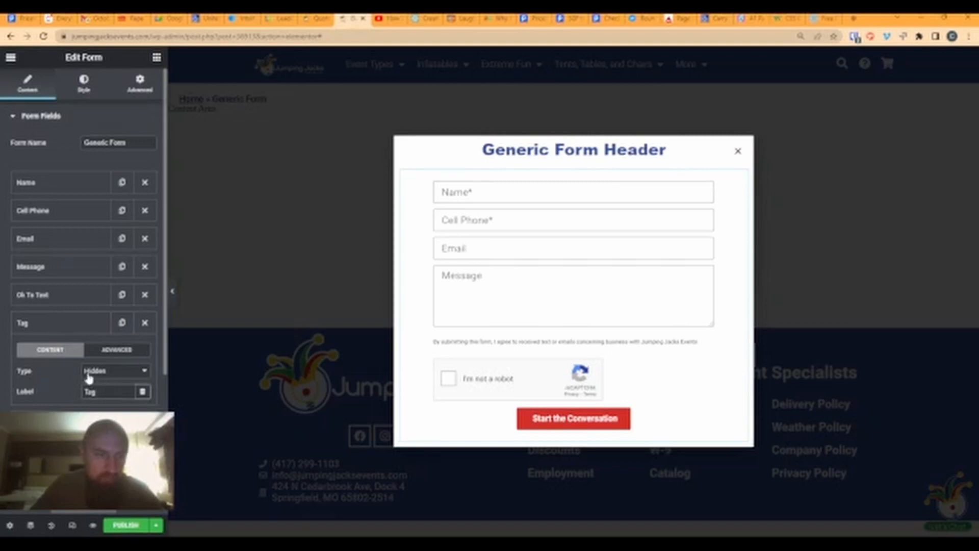
{"action": "left_click", "coordinate": [102, 351]}
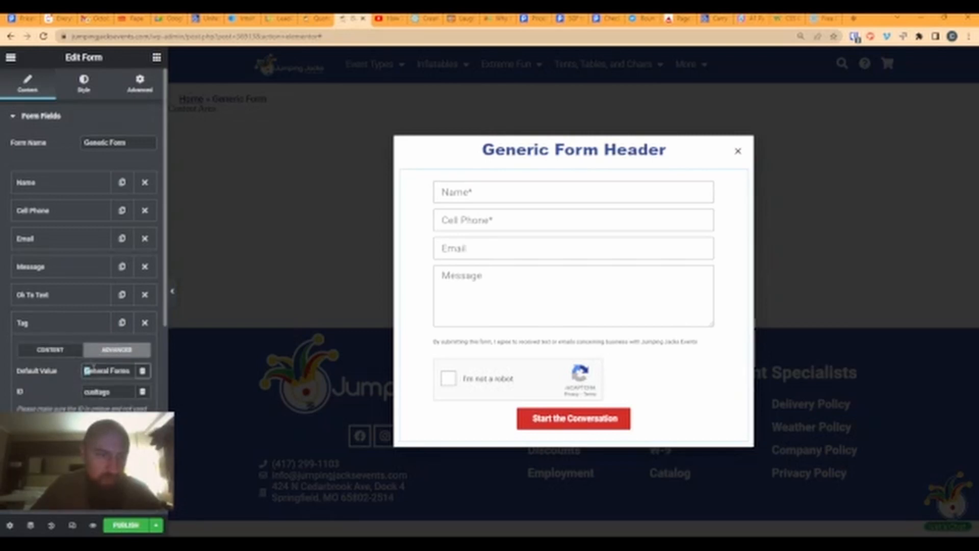
{"action": "triple_click", "coordinate": [94, 371]}
{"action": "type", "text": "Chat"}
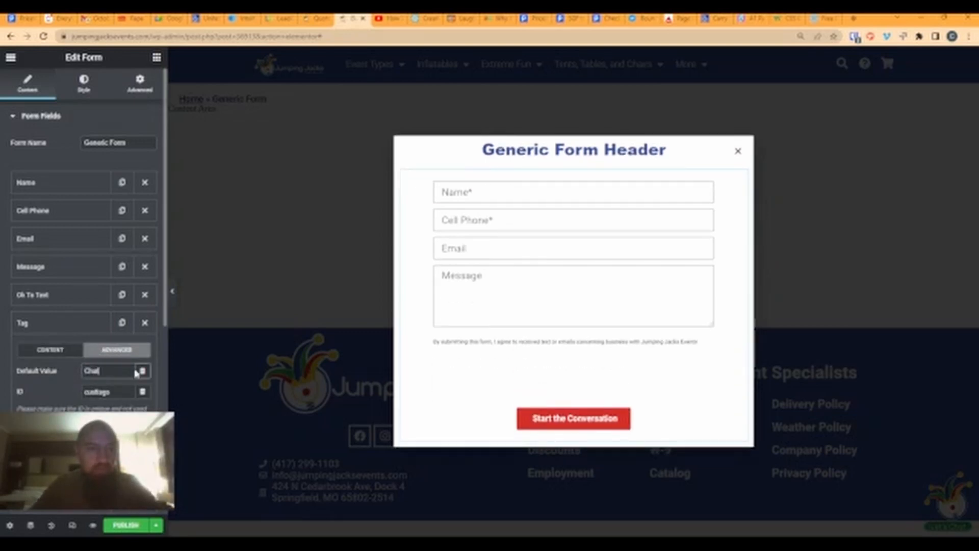
{"action": "left_click", "coordinate": [53, 351]}
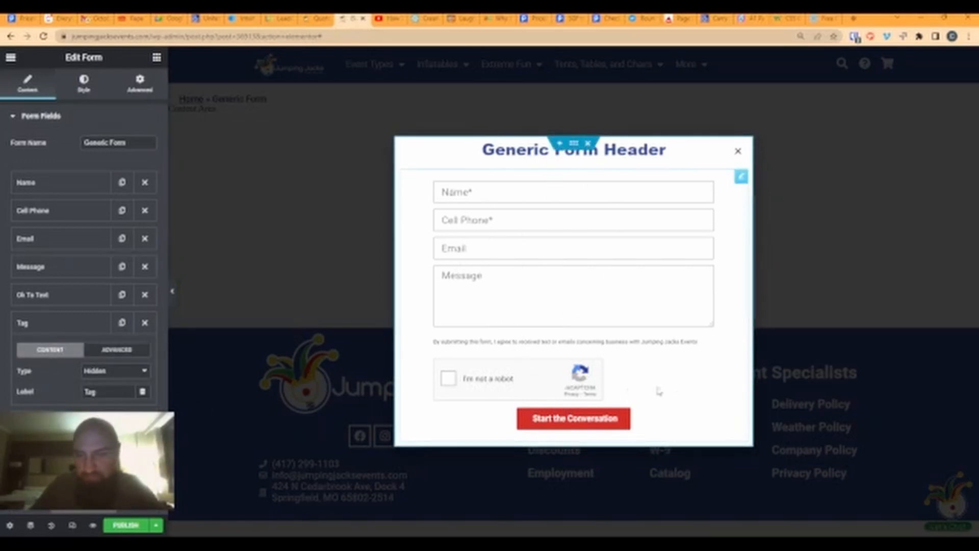
{"action": "left_click", "coordinate": [573, 144]}
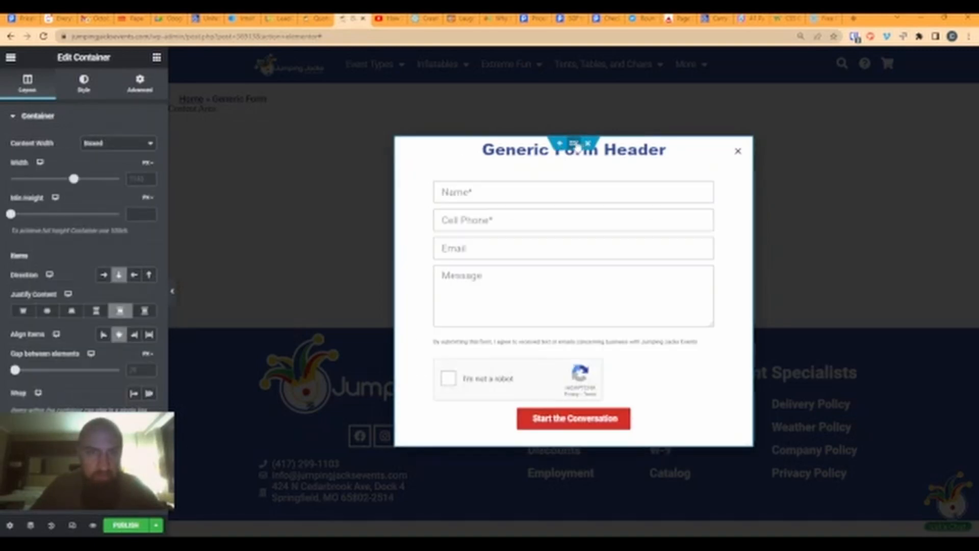
- Set the popup's border radius to 25 px in Popup Settings > Style
{"action": "left_click", "coordinate": [9, 525]}
{"action": "left_click", "coordinate": [84, 97]}
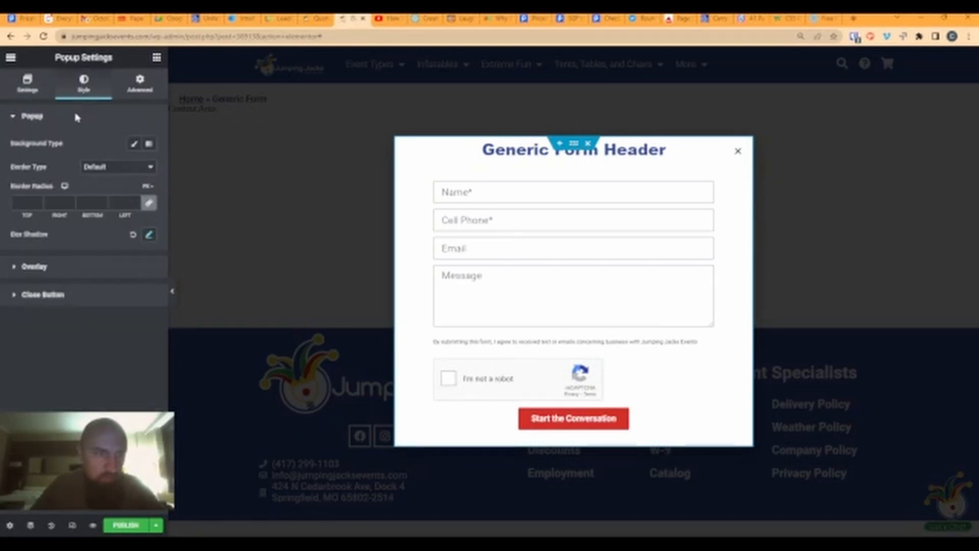
{"action": "left_click", "coordinate": [31, 203]}
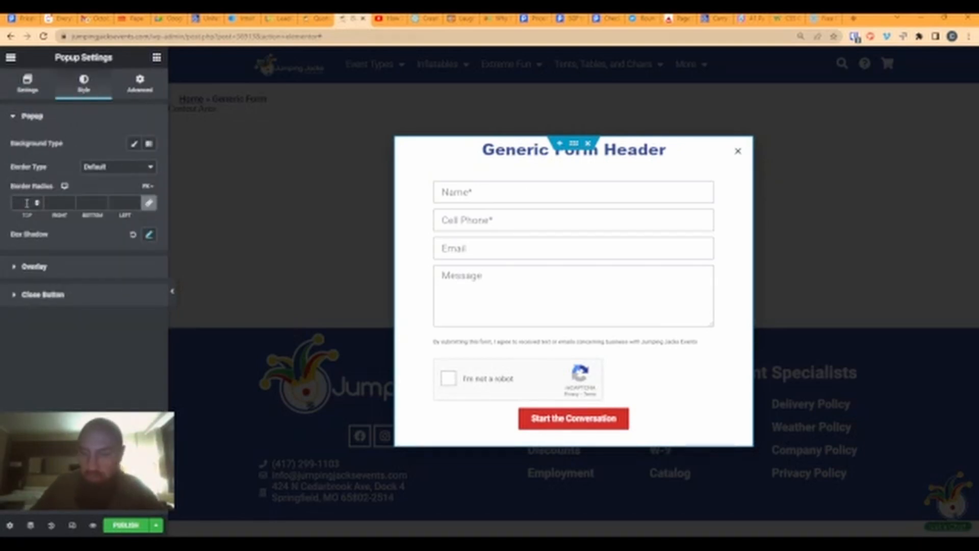
{"action": "type", "text": "25"}
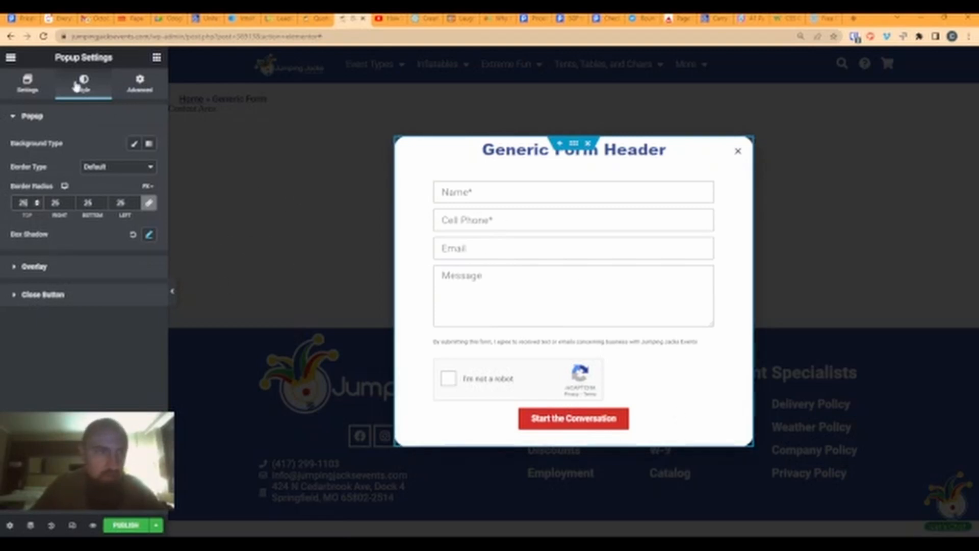
- Lower the overlay colour's opacity so the black backdrop is nearly transparent
{"action": "left_click", "coordinate": [45, 272]}
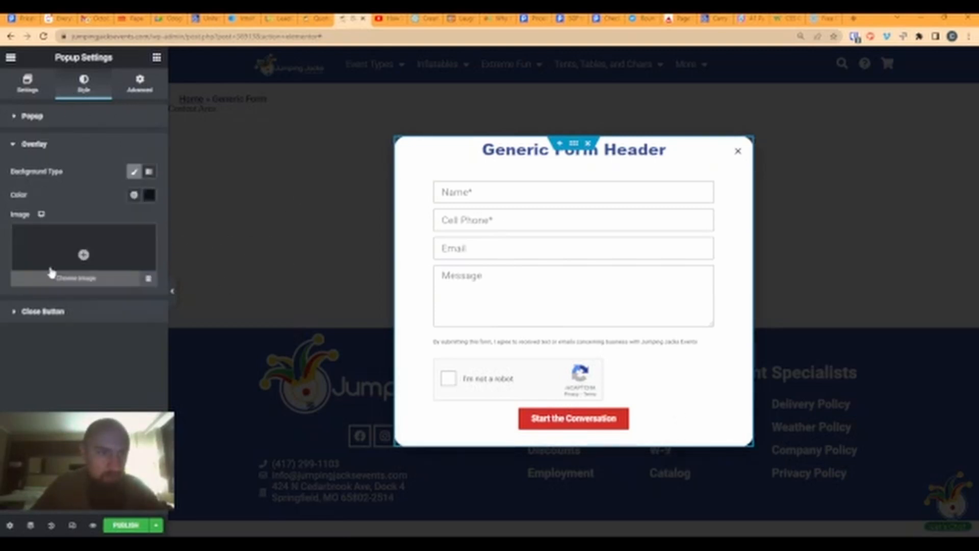
{"action": "left_click", "coordinate": [135, 194]}
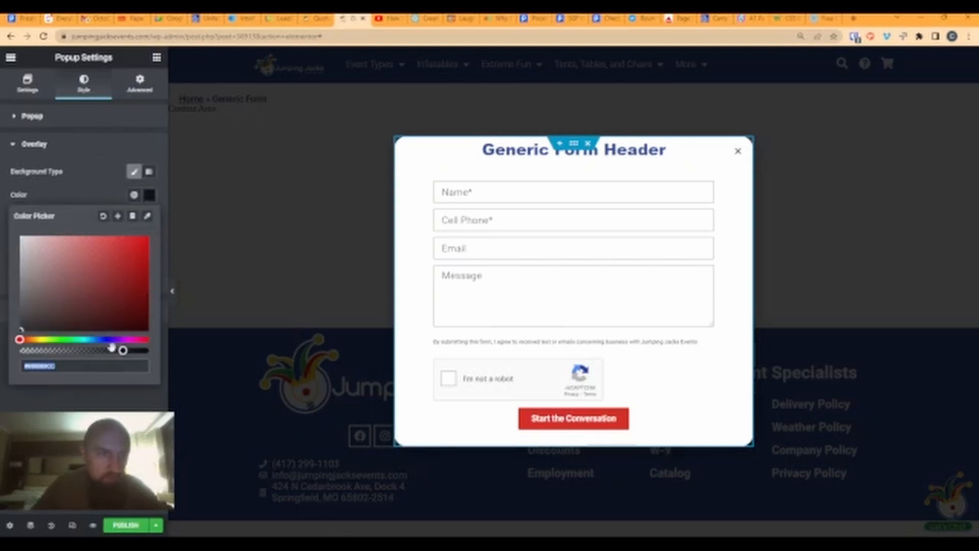
{"action": "left_click_drag", "start_coordinate": [123, 350], "coordinate": [39, 350]}
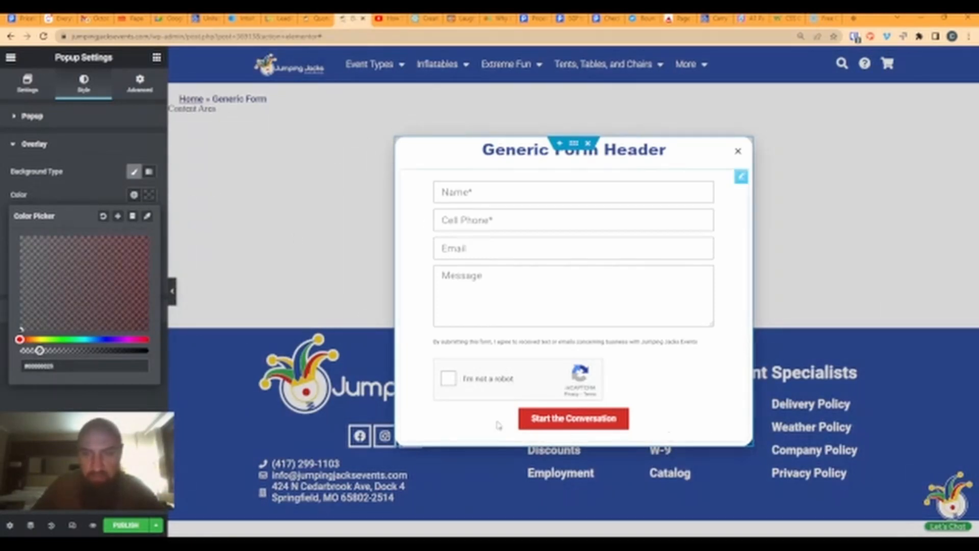
{"action": "left_click", "coordinate": [89, 193]}
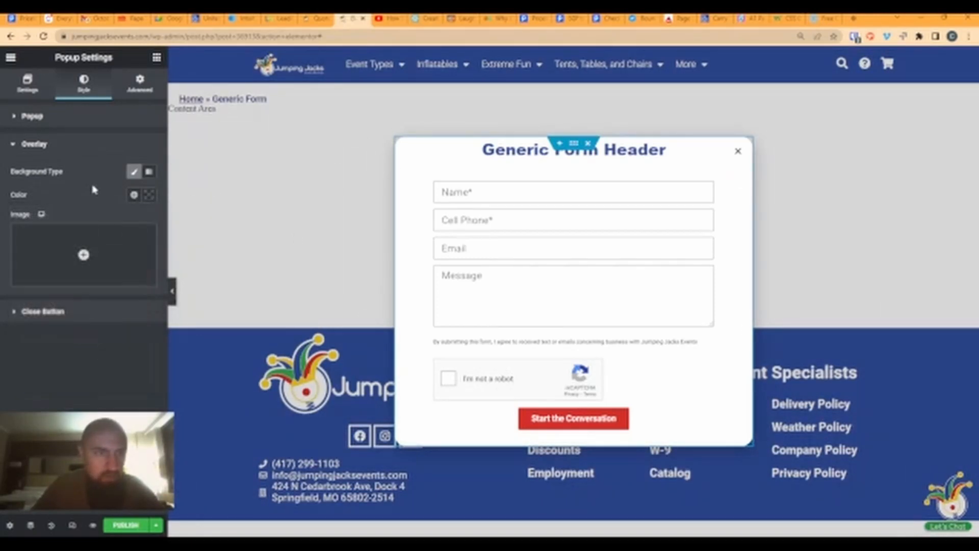
{"action": "left_click", "coordinate": [55, 116]}
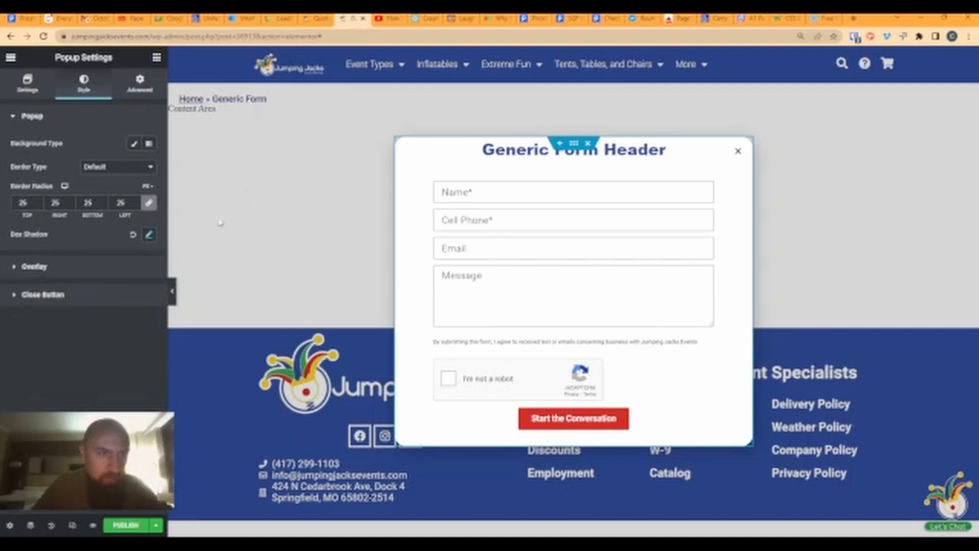
- Give the popup's box shadow a blur of 15 and spread of 4
{"action": "left_click", "coordinate": [149, 235]}
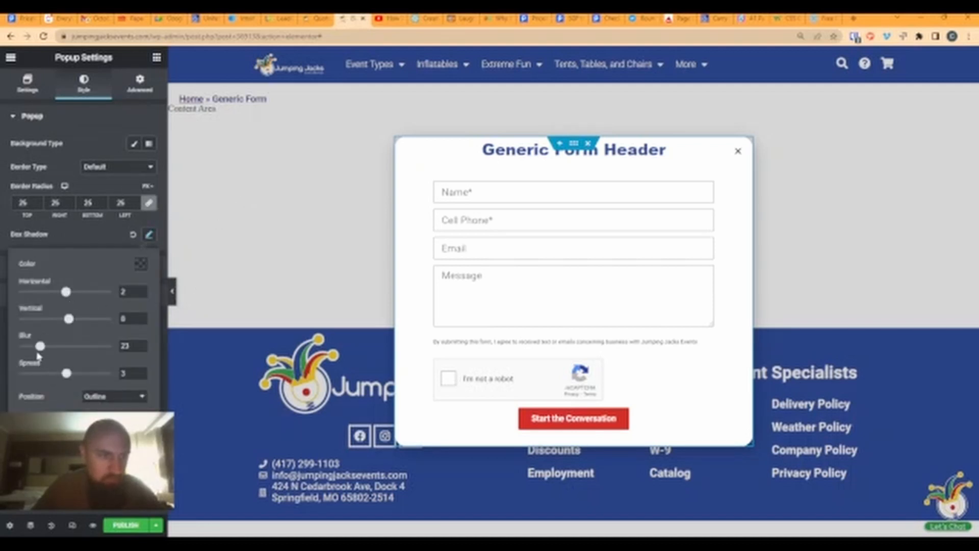
{"action": "left_click_drag", "start_coordinate": [39, 347], "coordinate": [71, 376]}
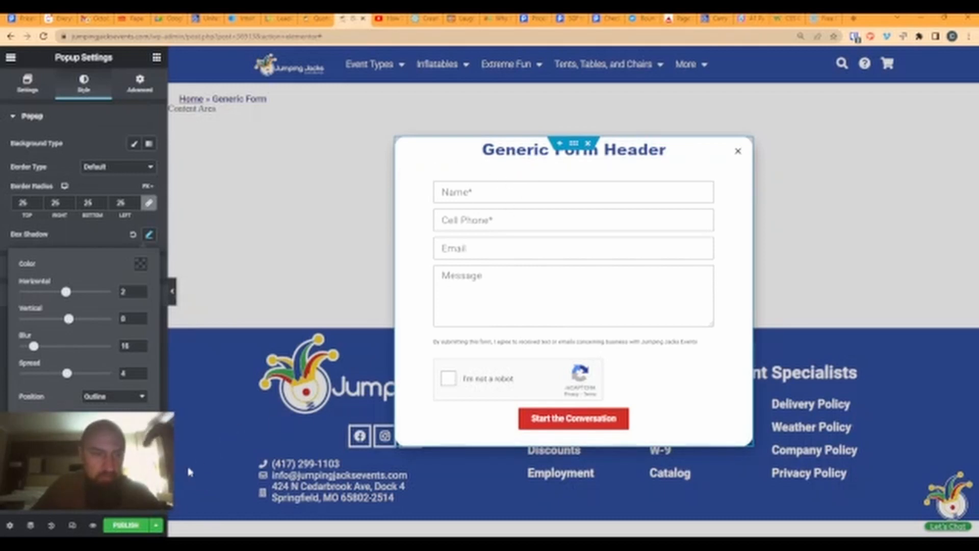
{"action": "left_click", "coordinate": [10, 57]}
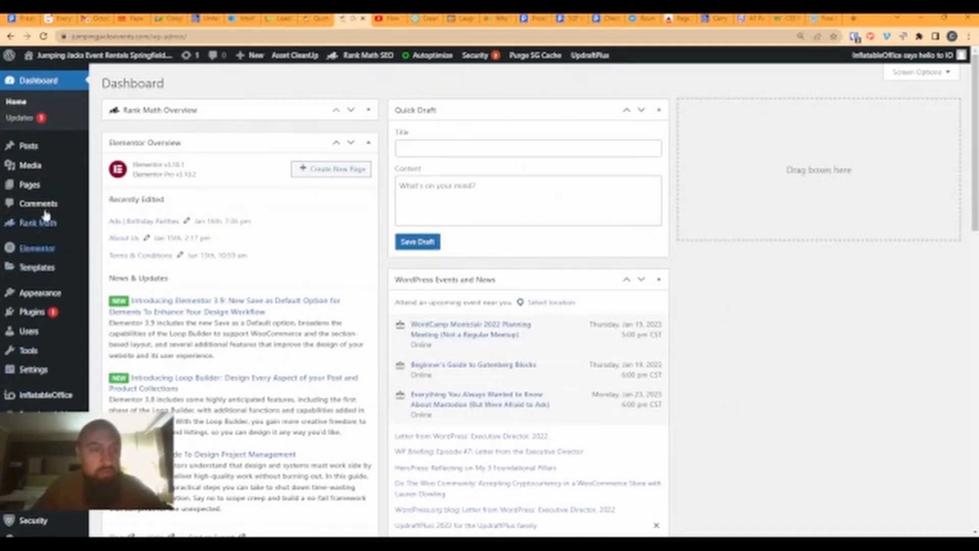
- Open the Generic Form section from Templates > Saved Templates with Elementor
{"action": "mouse_move", "coordinate": [61, 268]}
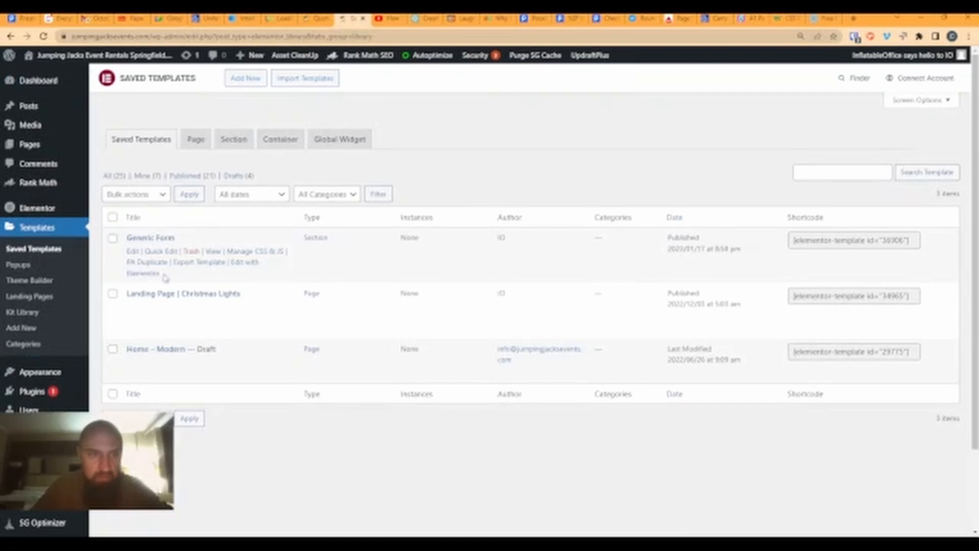
{"action": "left_click", "coordinate": [150, 274]}
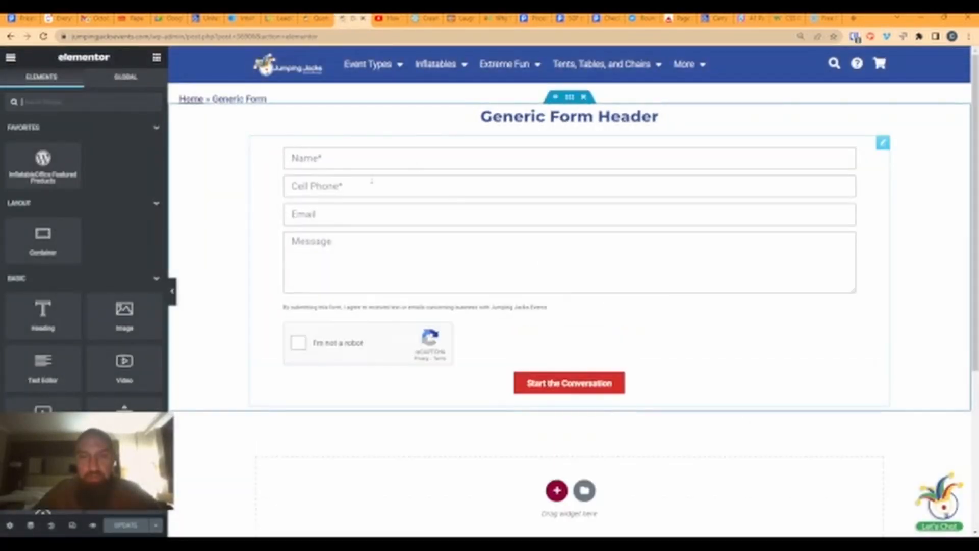
- Add a Redirect action to the Generic Form's Actions After Submit
{"action": "left_click", "coordinate": [551, 234]}
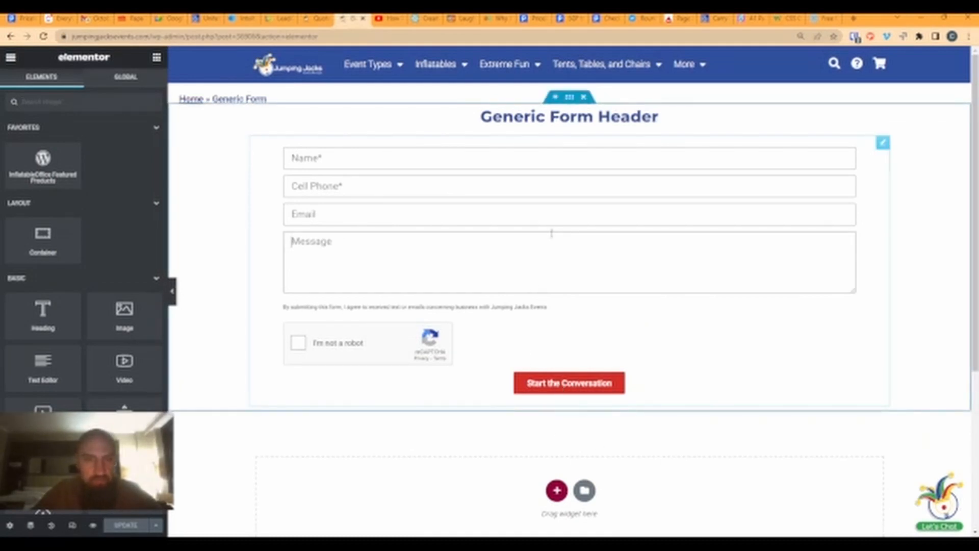
{"action": "left_click", "coordinate": [479, 250]}
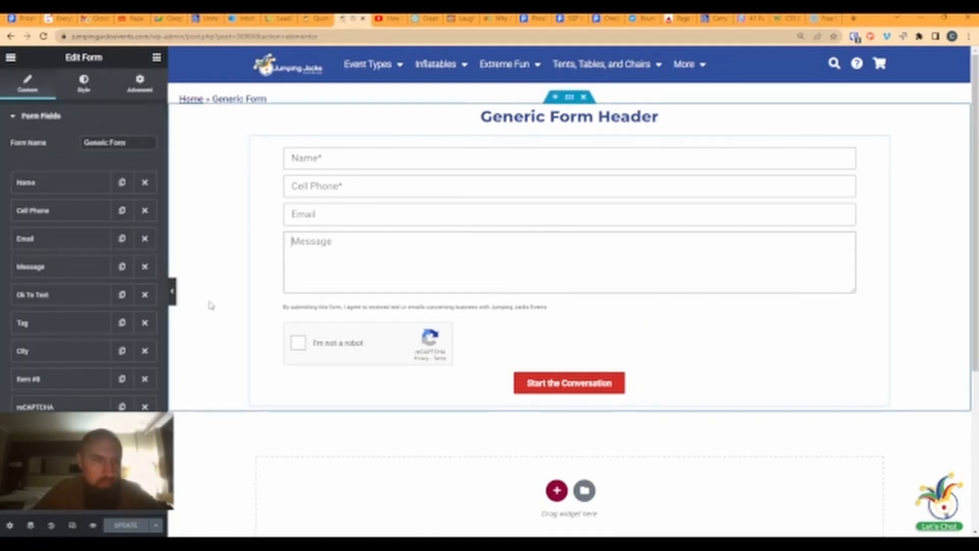
{"action": "scroll", "coordinate": [102, 332], "scroll_direction": "down", "scroll_amount": 4}
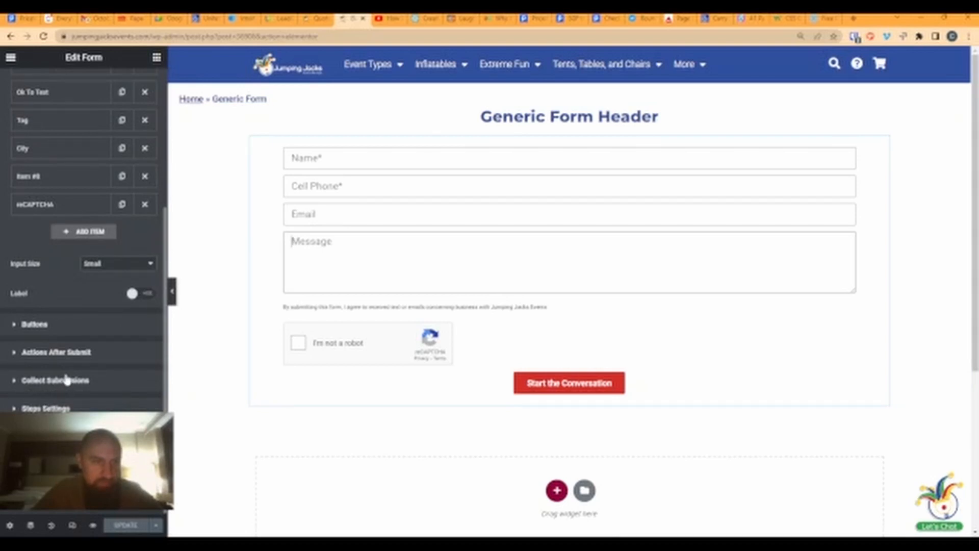
{"action": "left_click", "coordinate": [66, 352]}
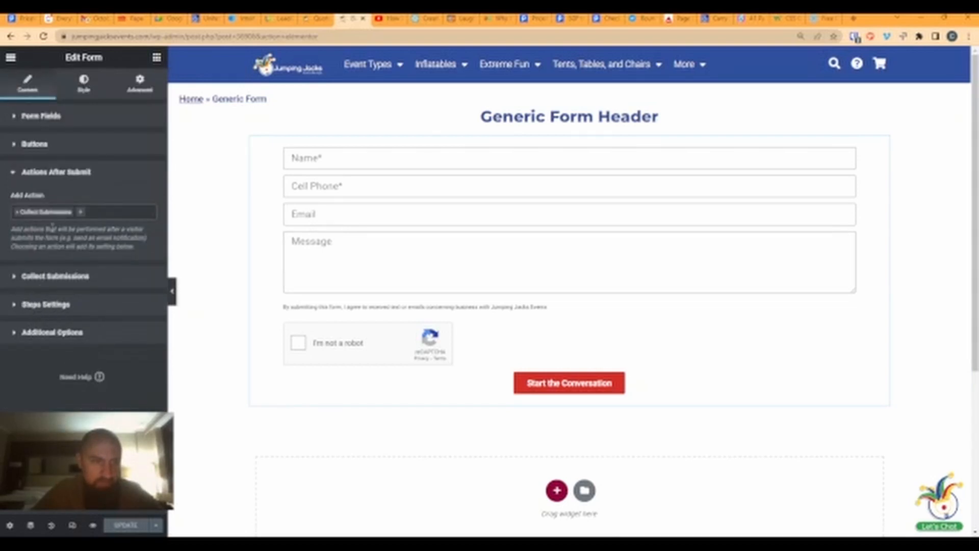
{"action": "left_click", "coordinate": [84, 214]}
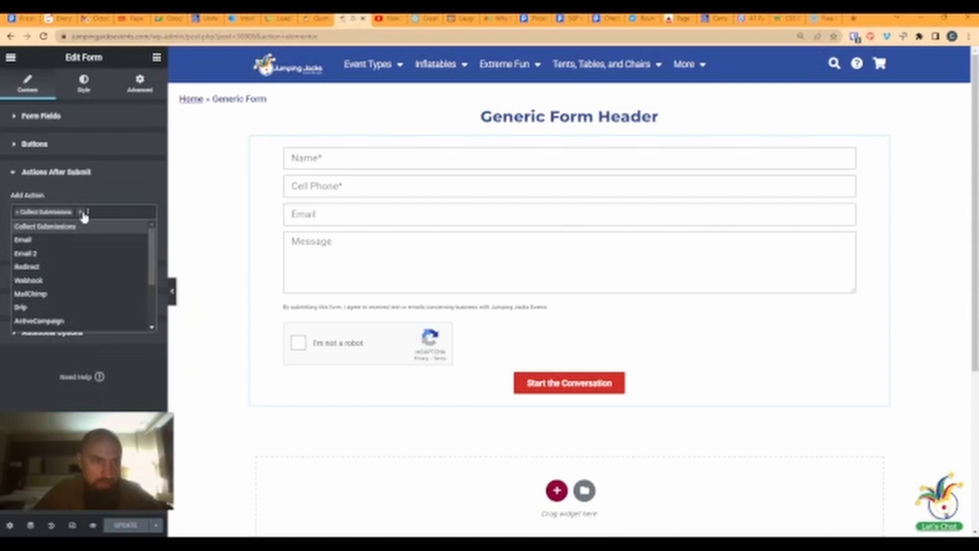
{"action": "left_click", "coordinate": [27, 267]}
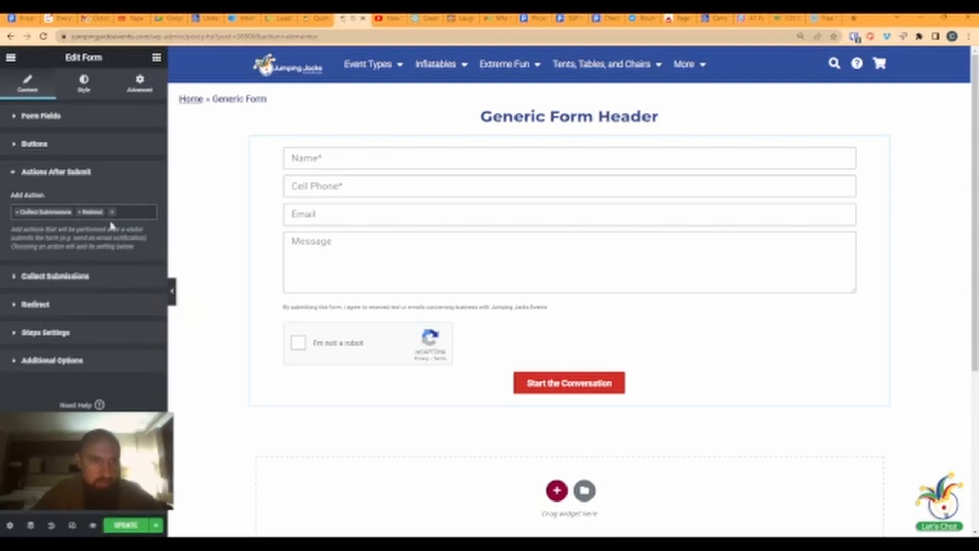
{"action": "left_click", "coordinate": [47, 306]}
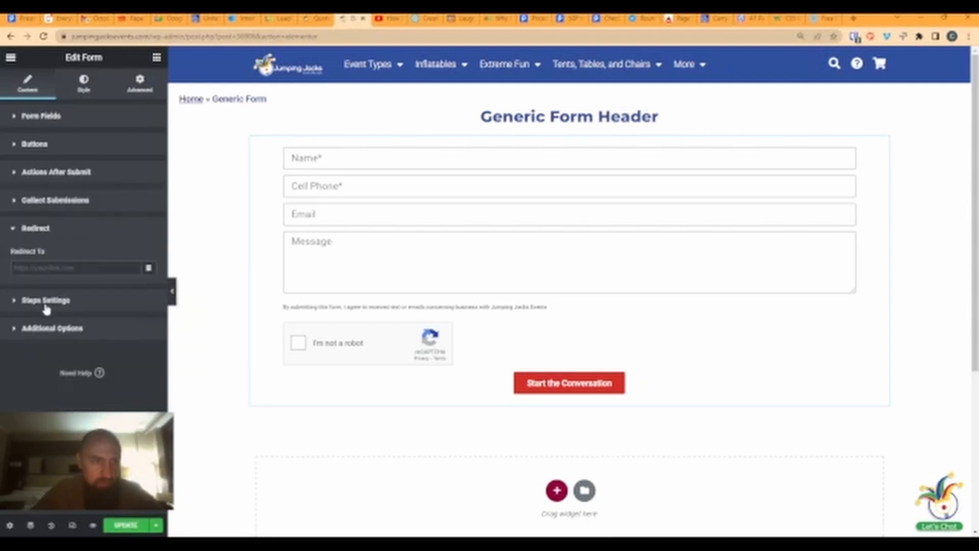
{"action": "left_click", "coordinate": [68, 271]}
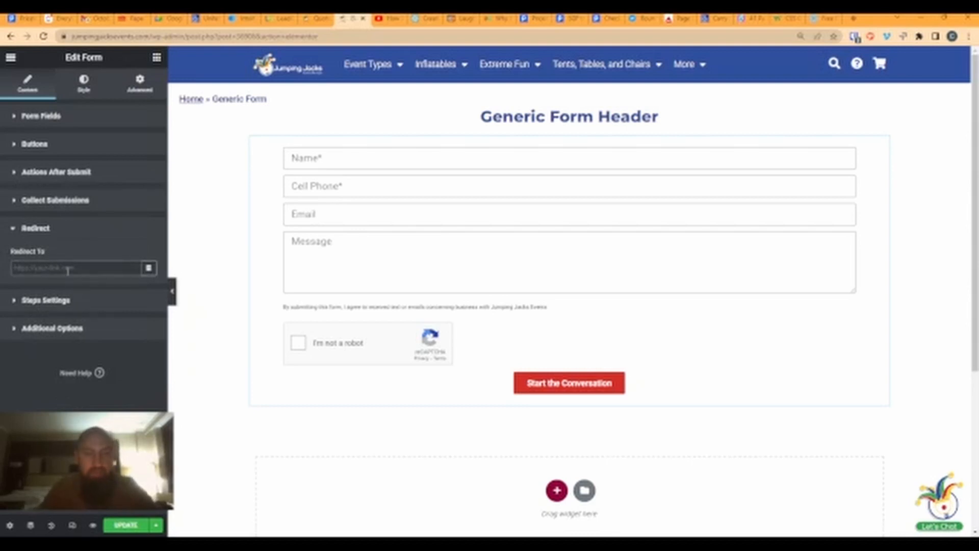
{"action": "type", "text": "than"}
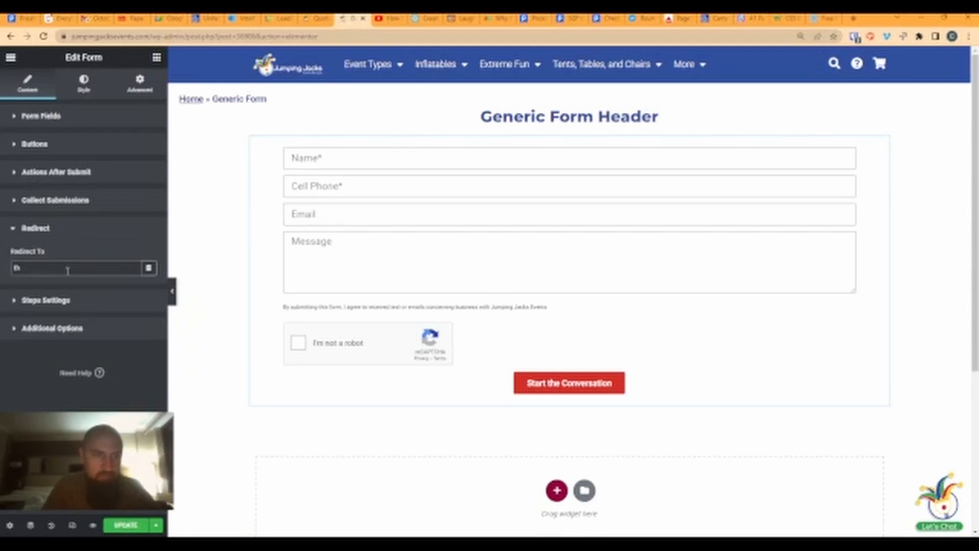
{"action": "key", "text": "BackSpace"}
{"action": "key", "text": "BackSpace"}
{"action": "type", "text": "bounce houses"}
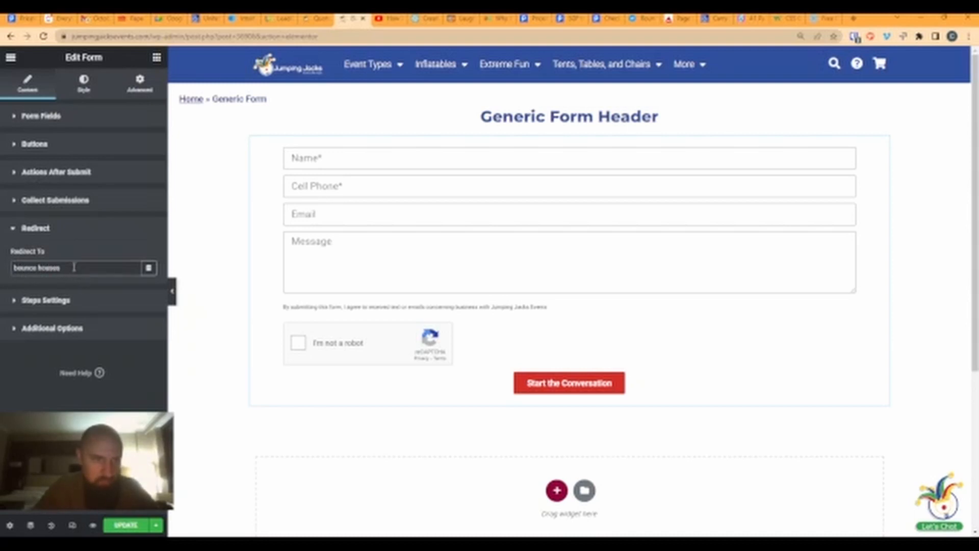
{"action": "left_click_drag", "start_coordinate": [91, 268], "coordinate": [6, 272]}
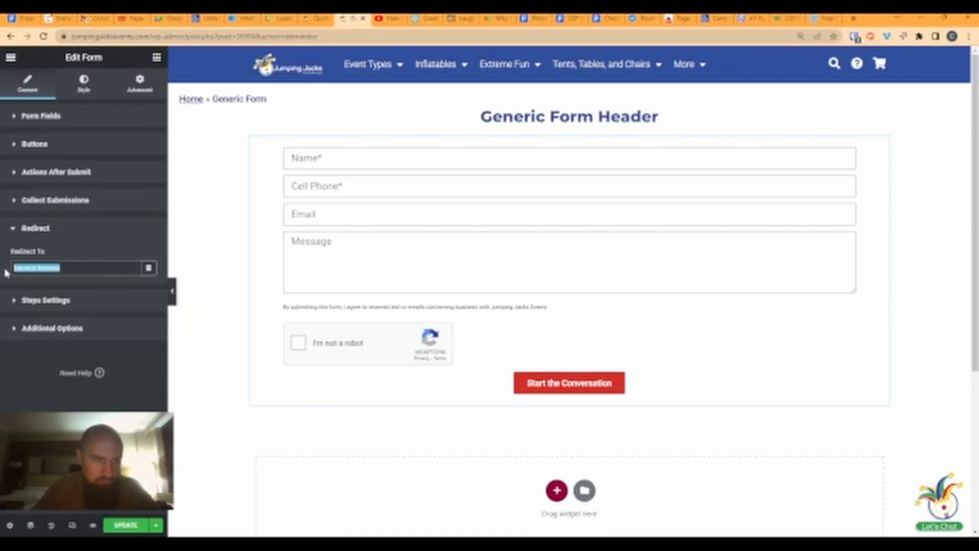
{"action": "key", "text": "BackSpace"}
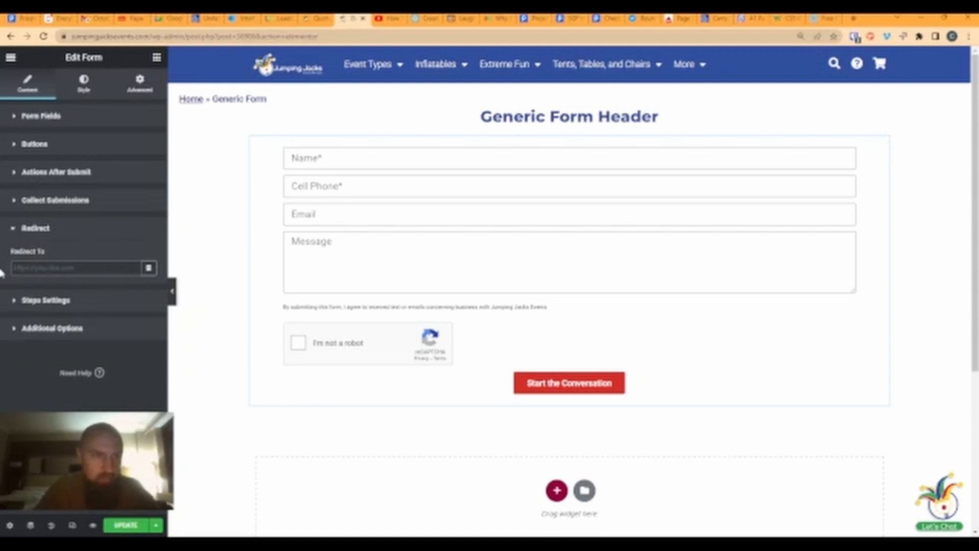
{"action": "type", "text": "https://www."}
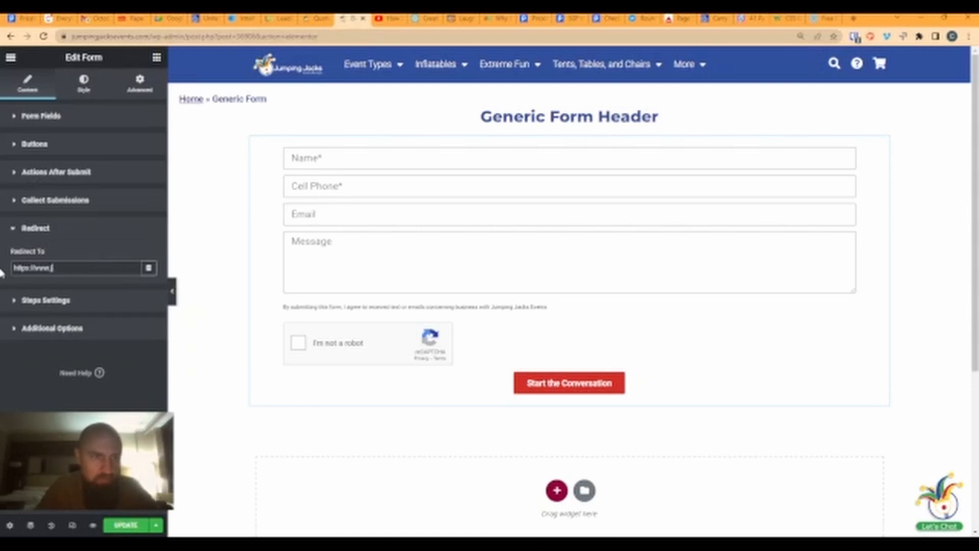
{"action": "key", "text": "BackSpace"}
{"action": "key", "text": "BackSpace"}
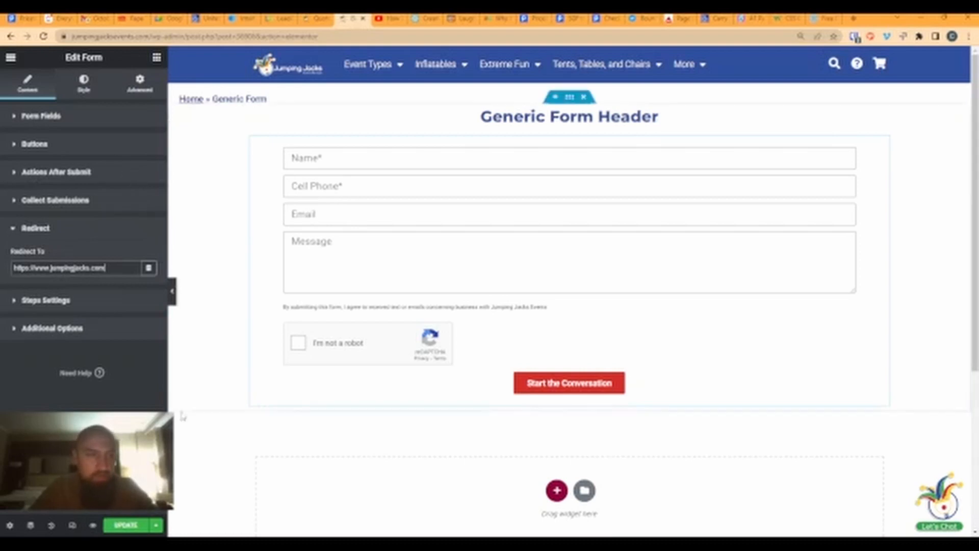
- Delete the Redirect action and close the Add Action list without adding another action
{"action": "left_click", "coordinate": [44, 173]}
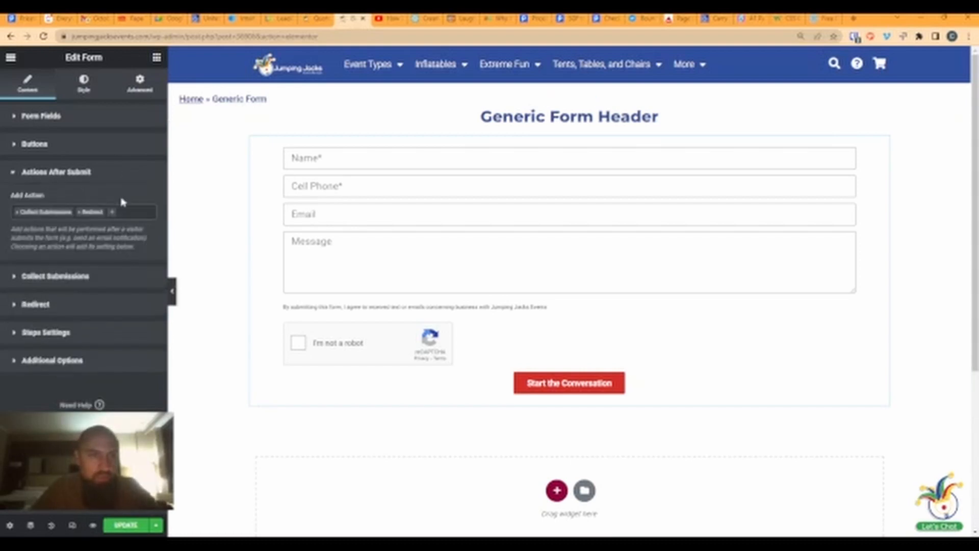
{"action": "left_click", "coordinate": [80, 212]}
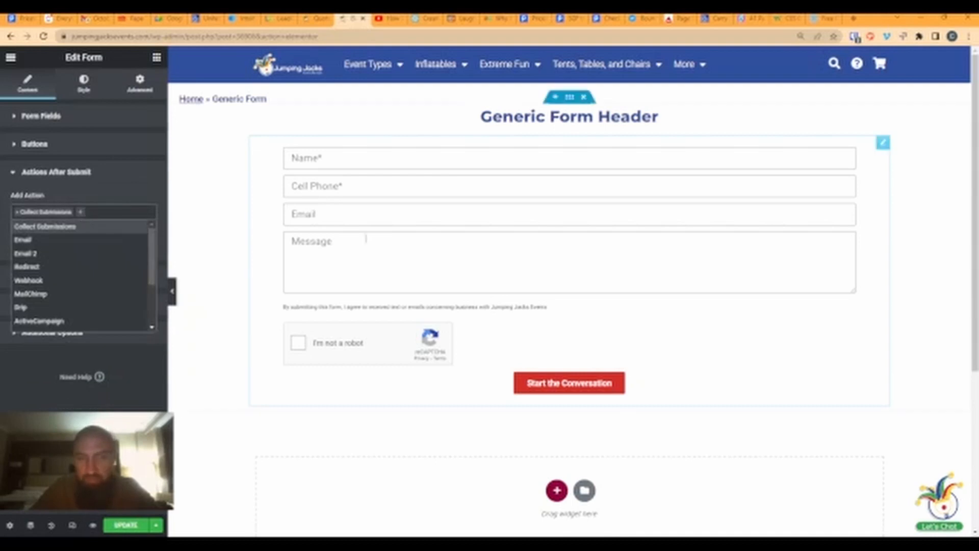
{"action": "scroll", "coordinate": [35, 311], "scroll_direction": "down", "scroll_amount": 3}
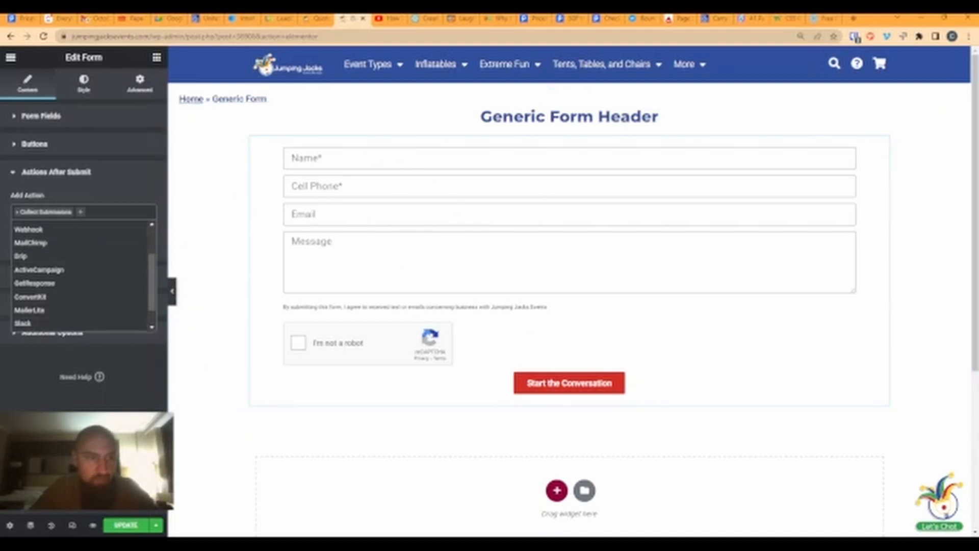
{"action": "scroll", "coordinate": [40, 283], "scroll_direction": "down", "scroll_amount": 1}
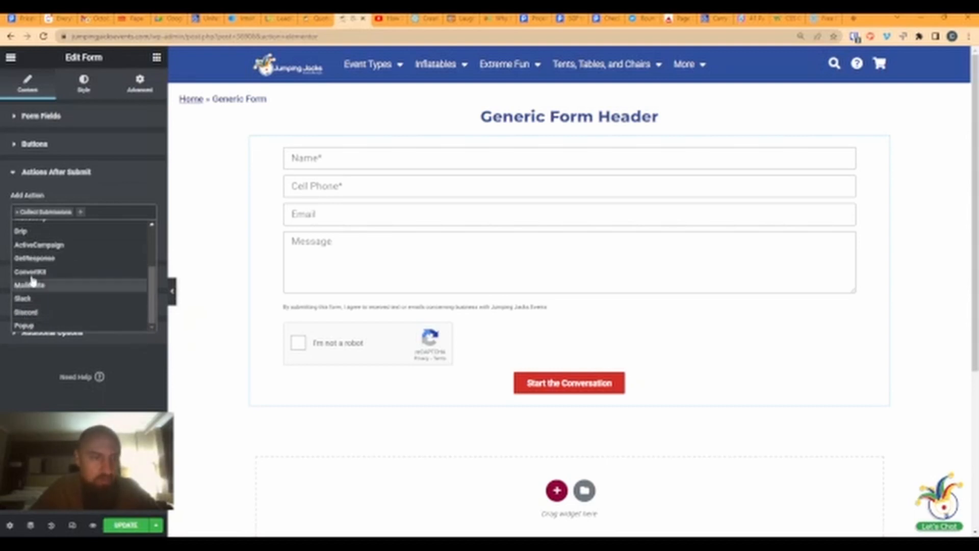
{"action": "left_click", "coordinate": [238, 418]}
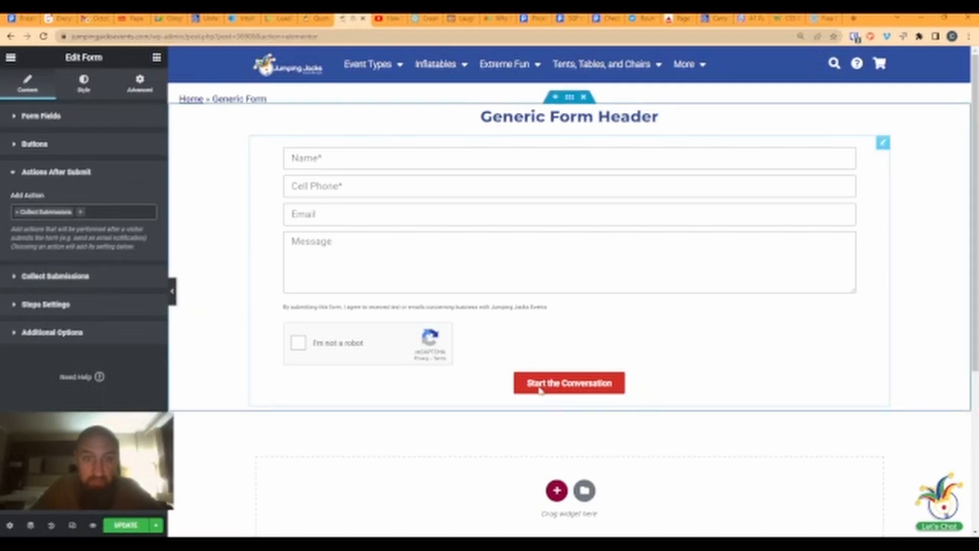
{"action": "scroll", "coordinate": [874, 354], "scroll_direction": "down", "scroll_amount": 1}
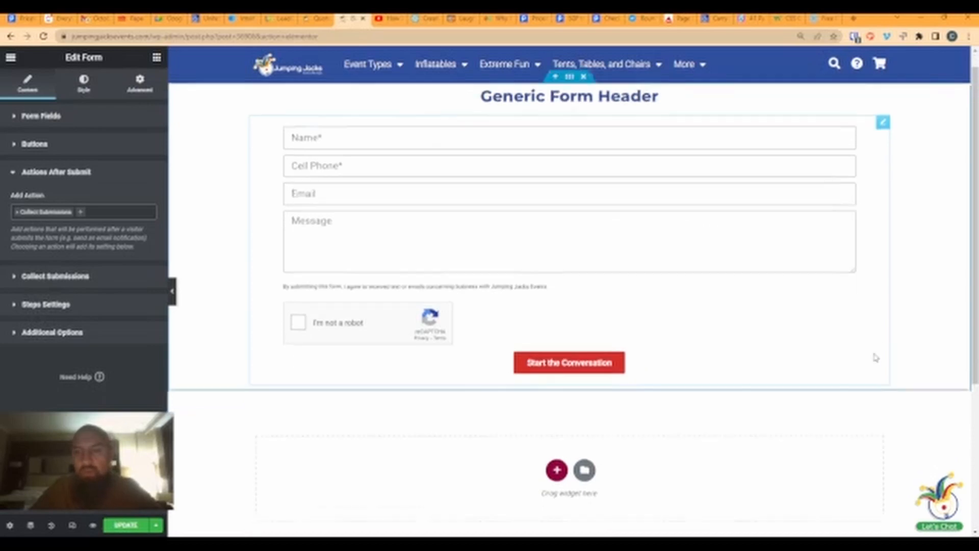